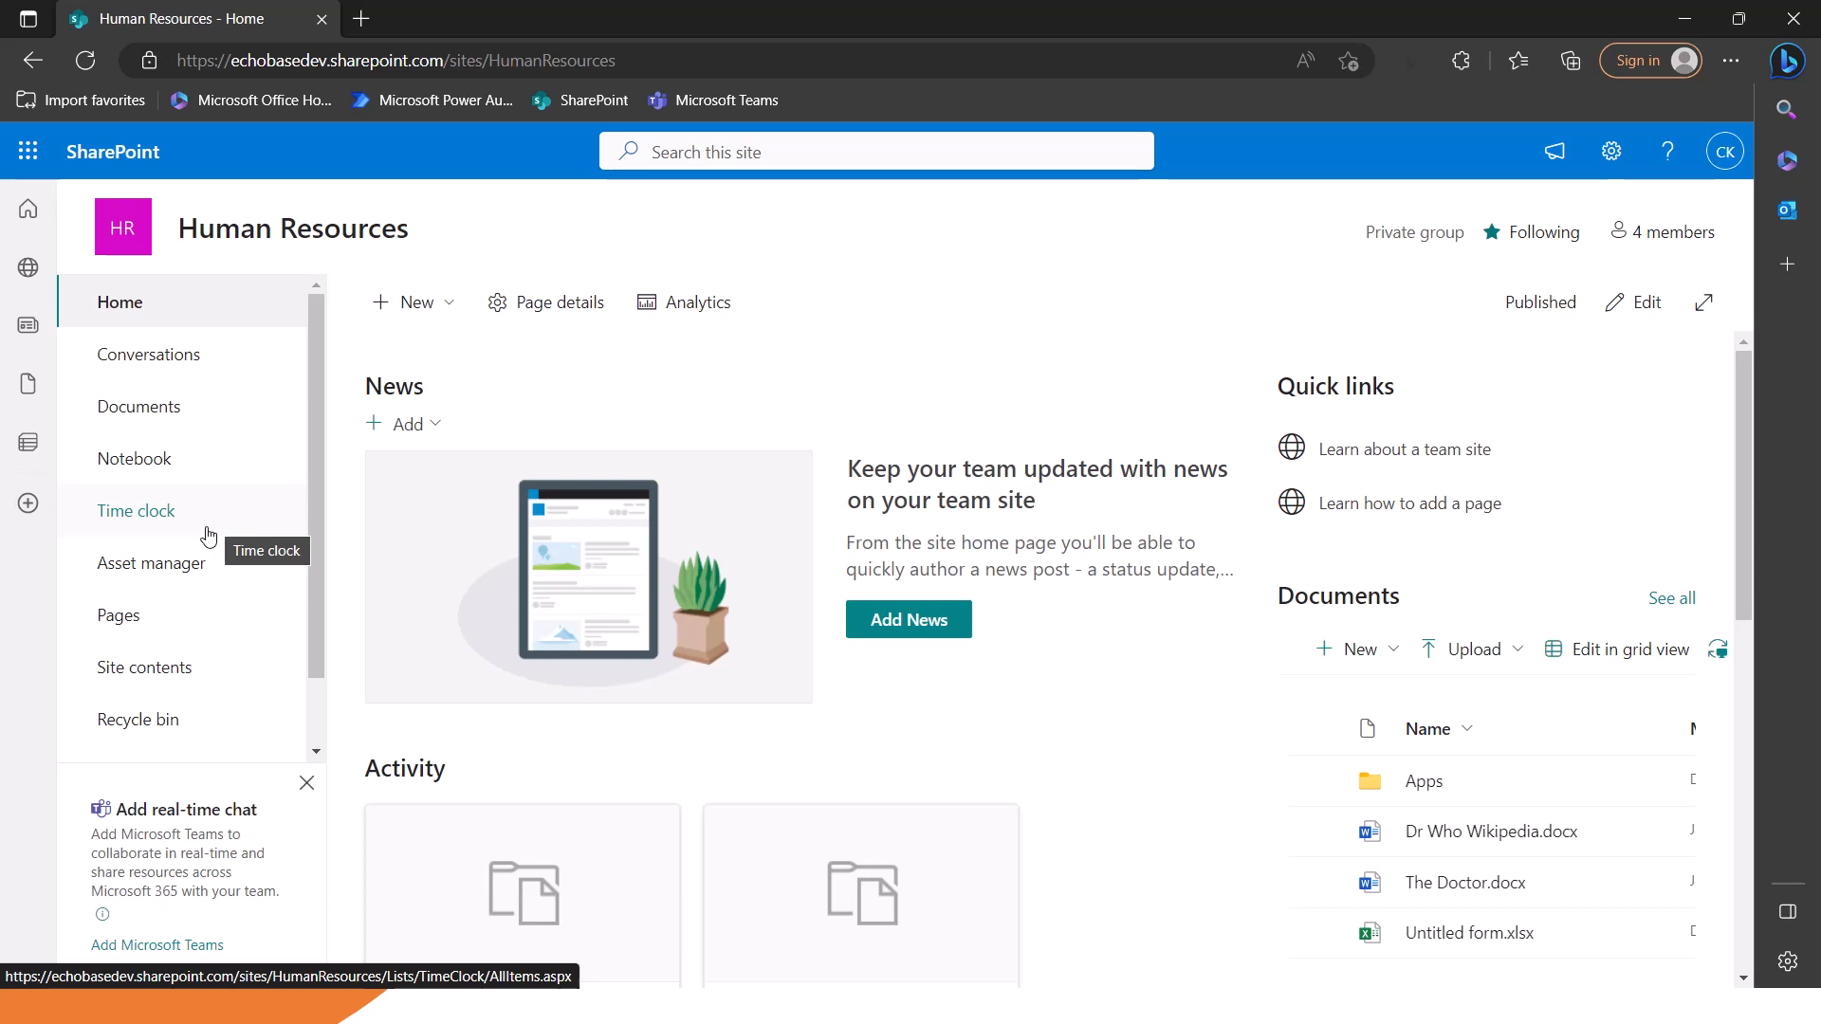
# Open the Human Resources site's advanced permissions settings and go to its list of permission levels
pyautogui.click(1610, 154)
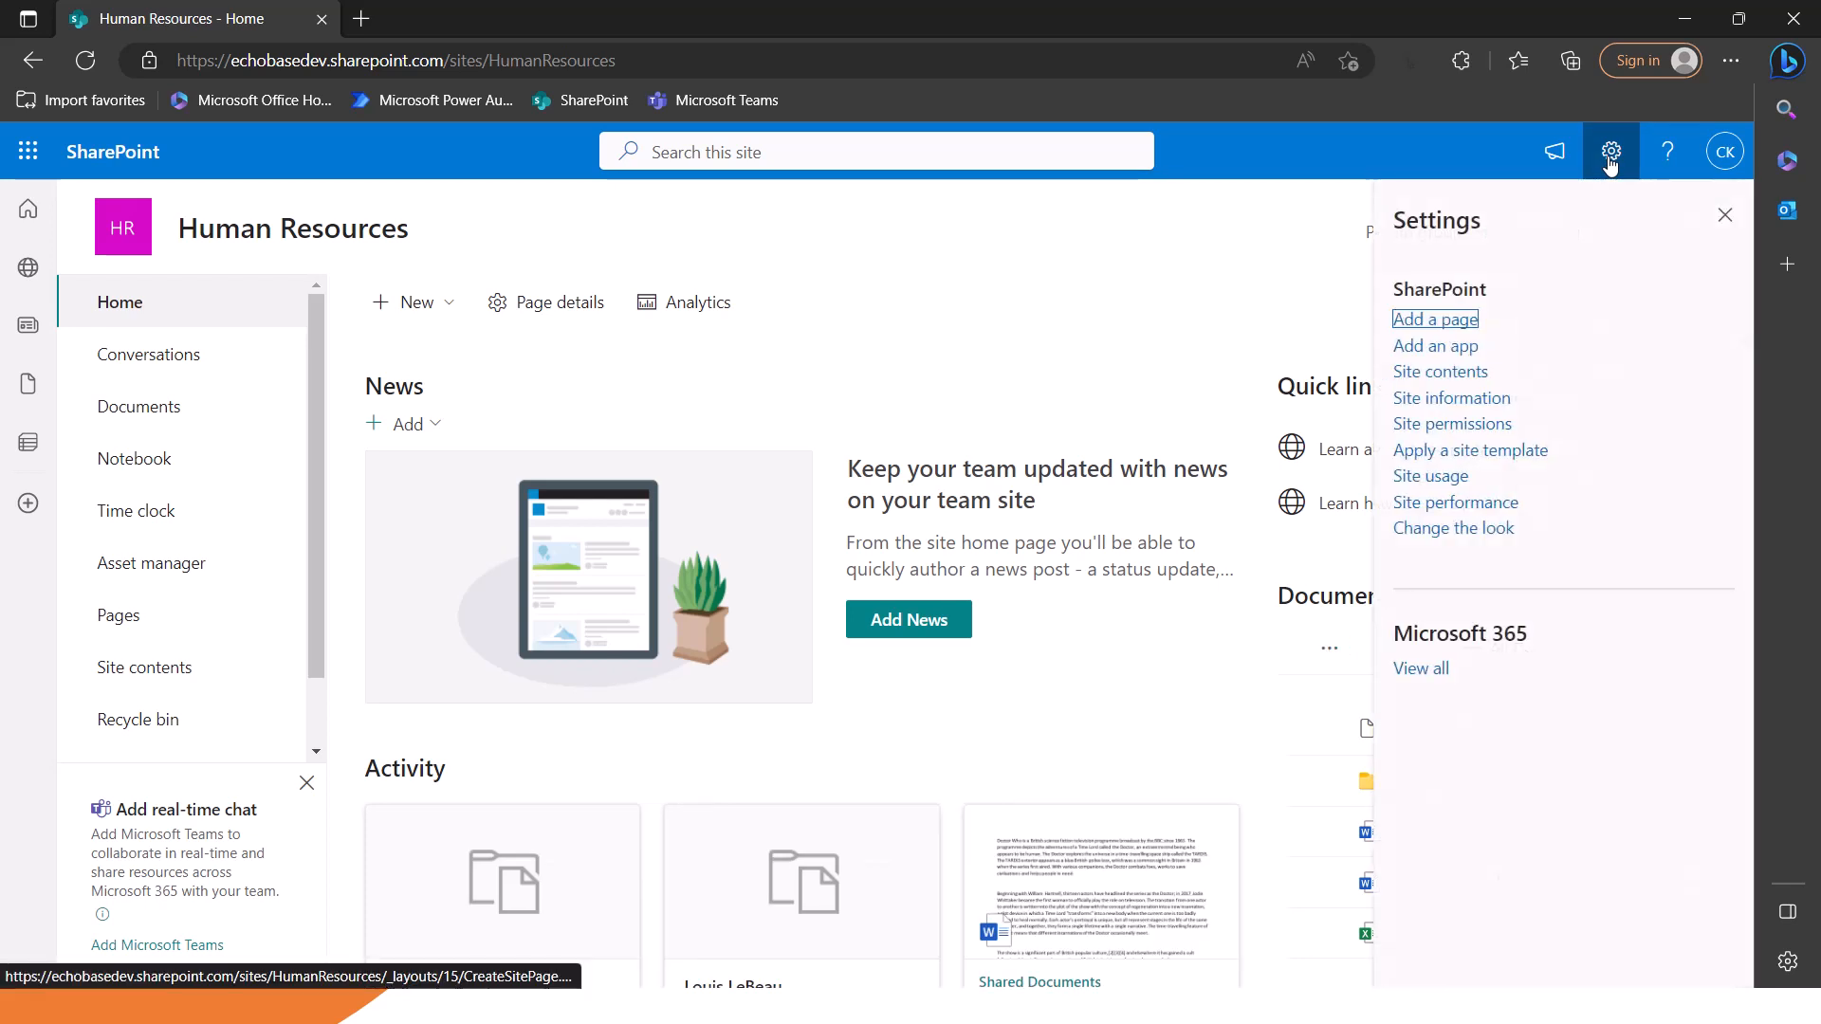
pyautogui.click(1456, 424)
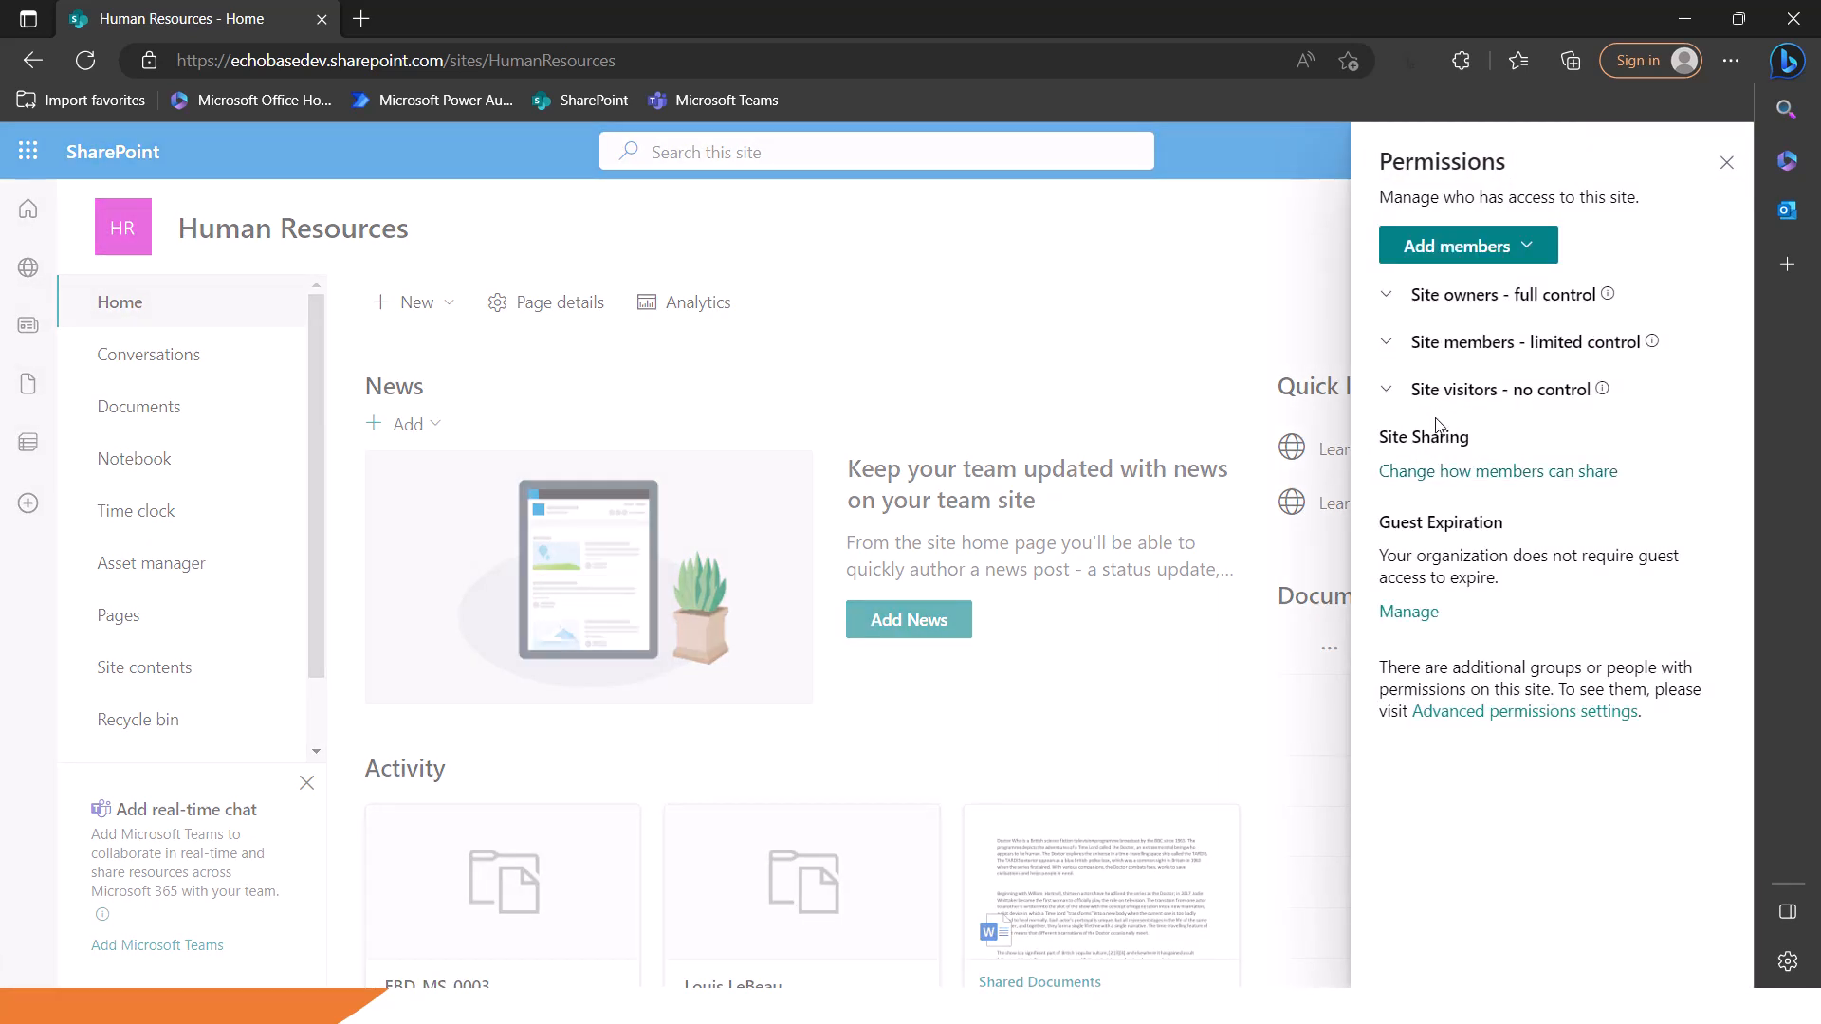
pyautogui.click(1521, 721)
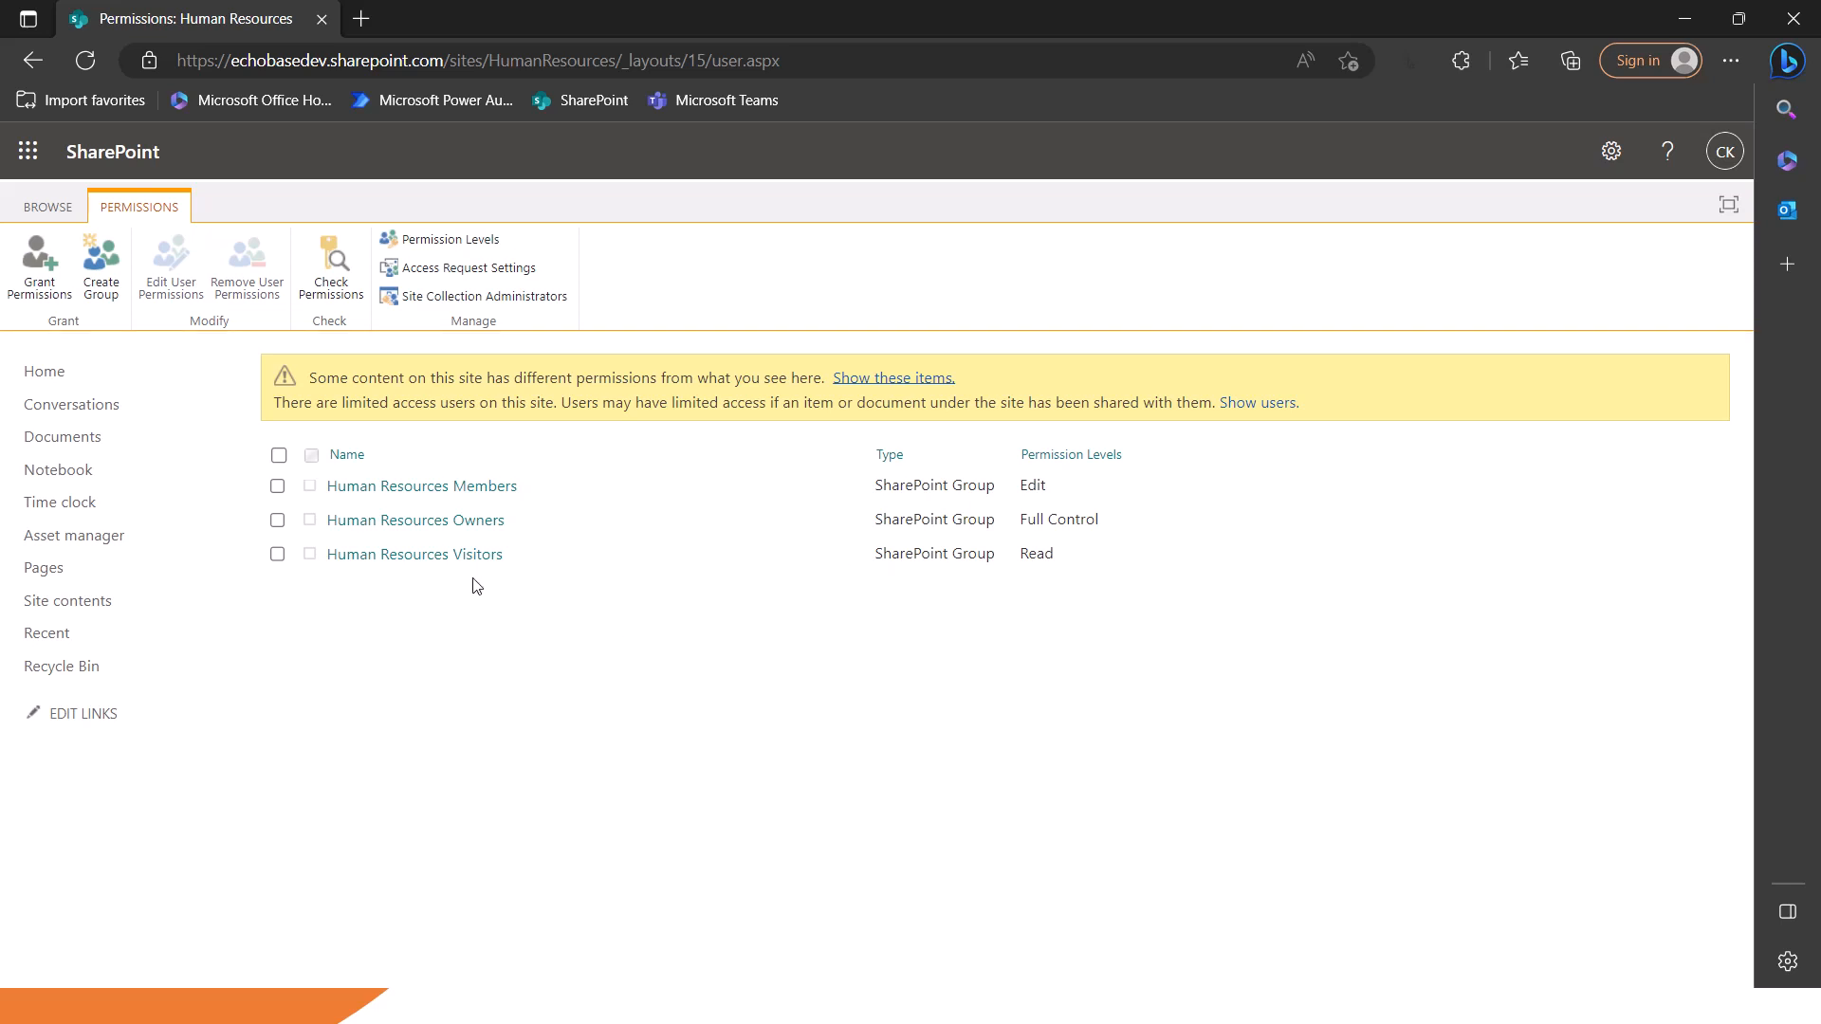
pyautogui.click(278, 521)
pyautogui.click(278, 521)
pyautogui.click(434, 249)
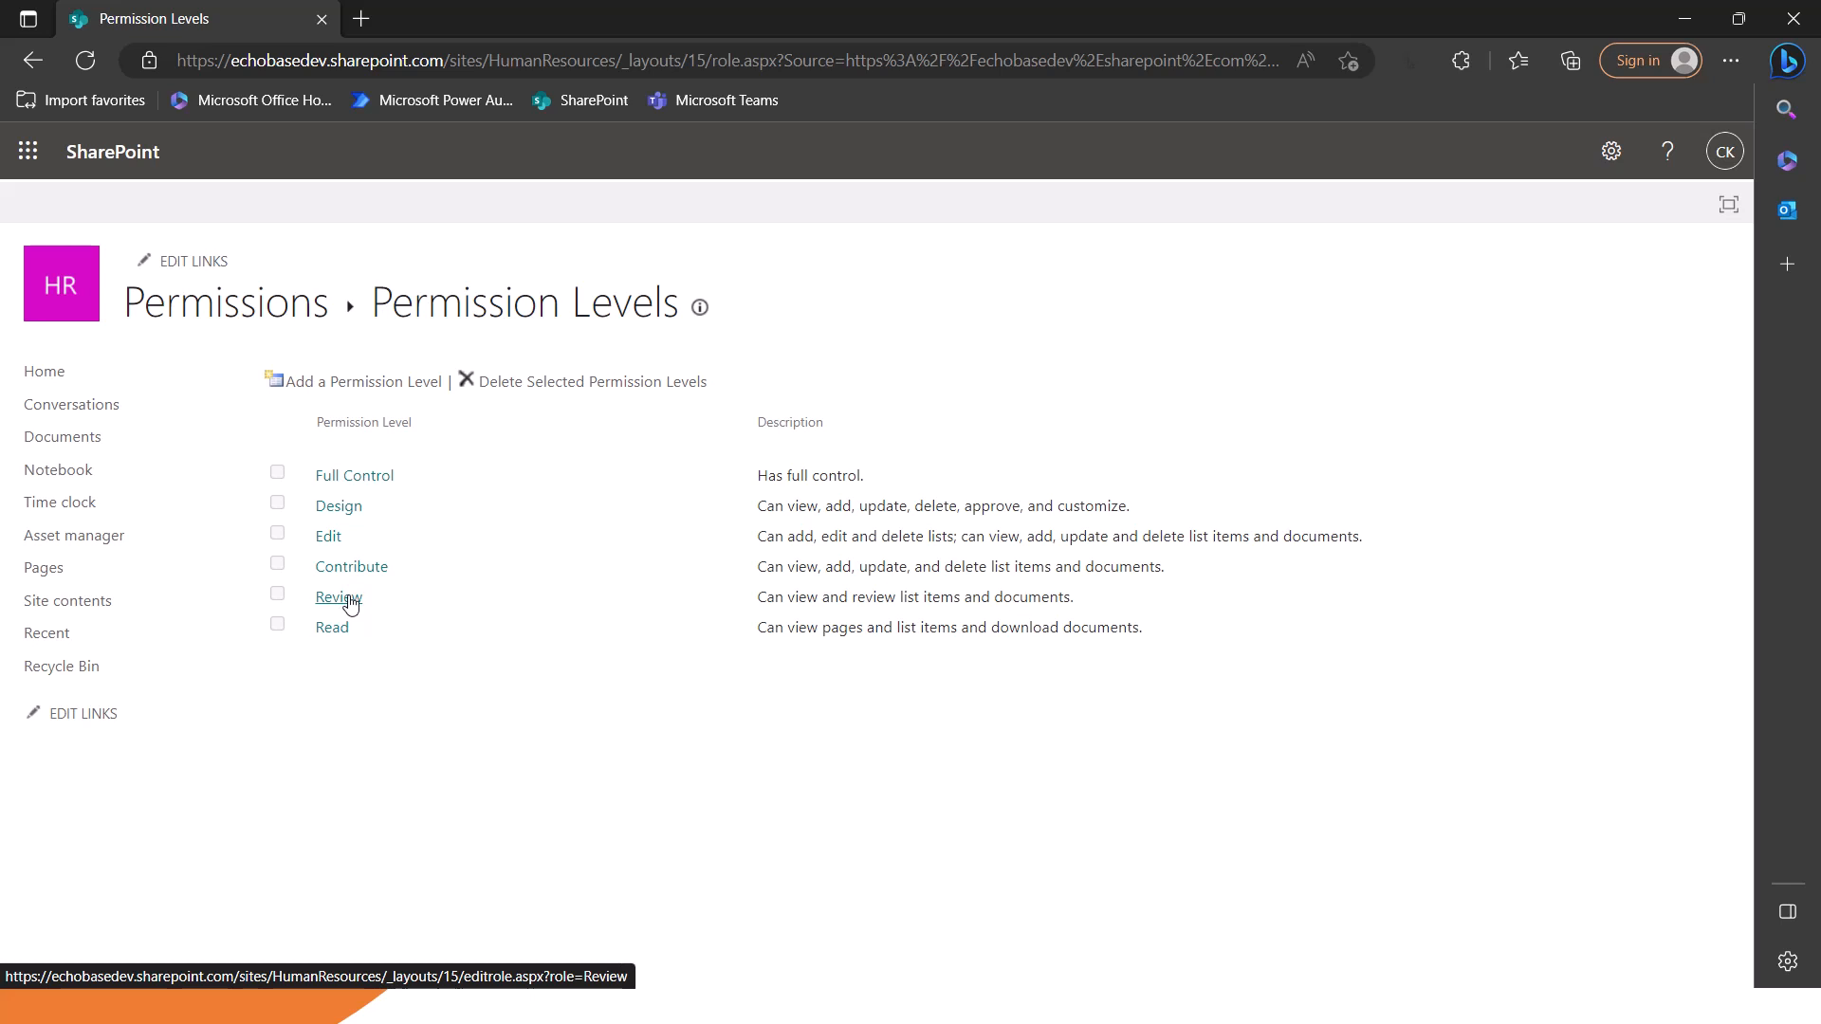
# Open the Full Control permission level and look over all the permissions it includes
pyautogui.click(360, 479)
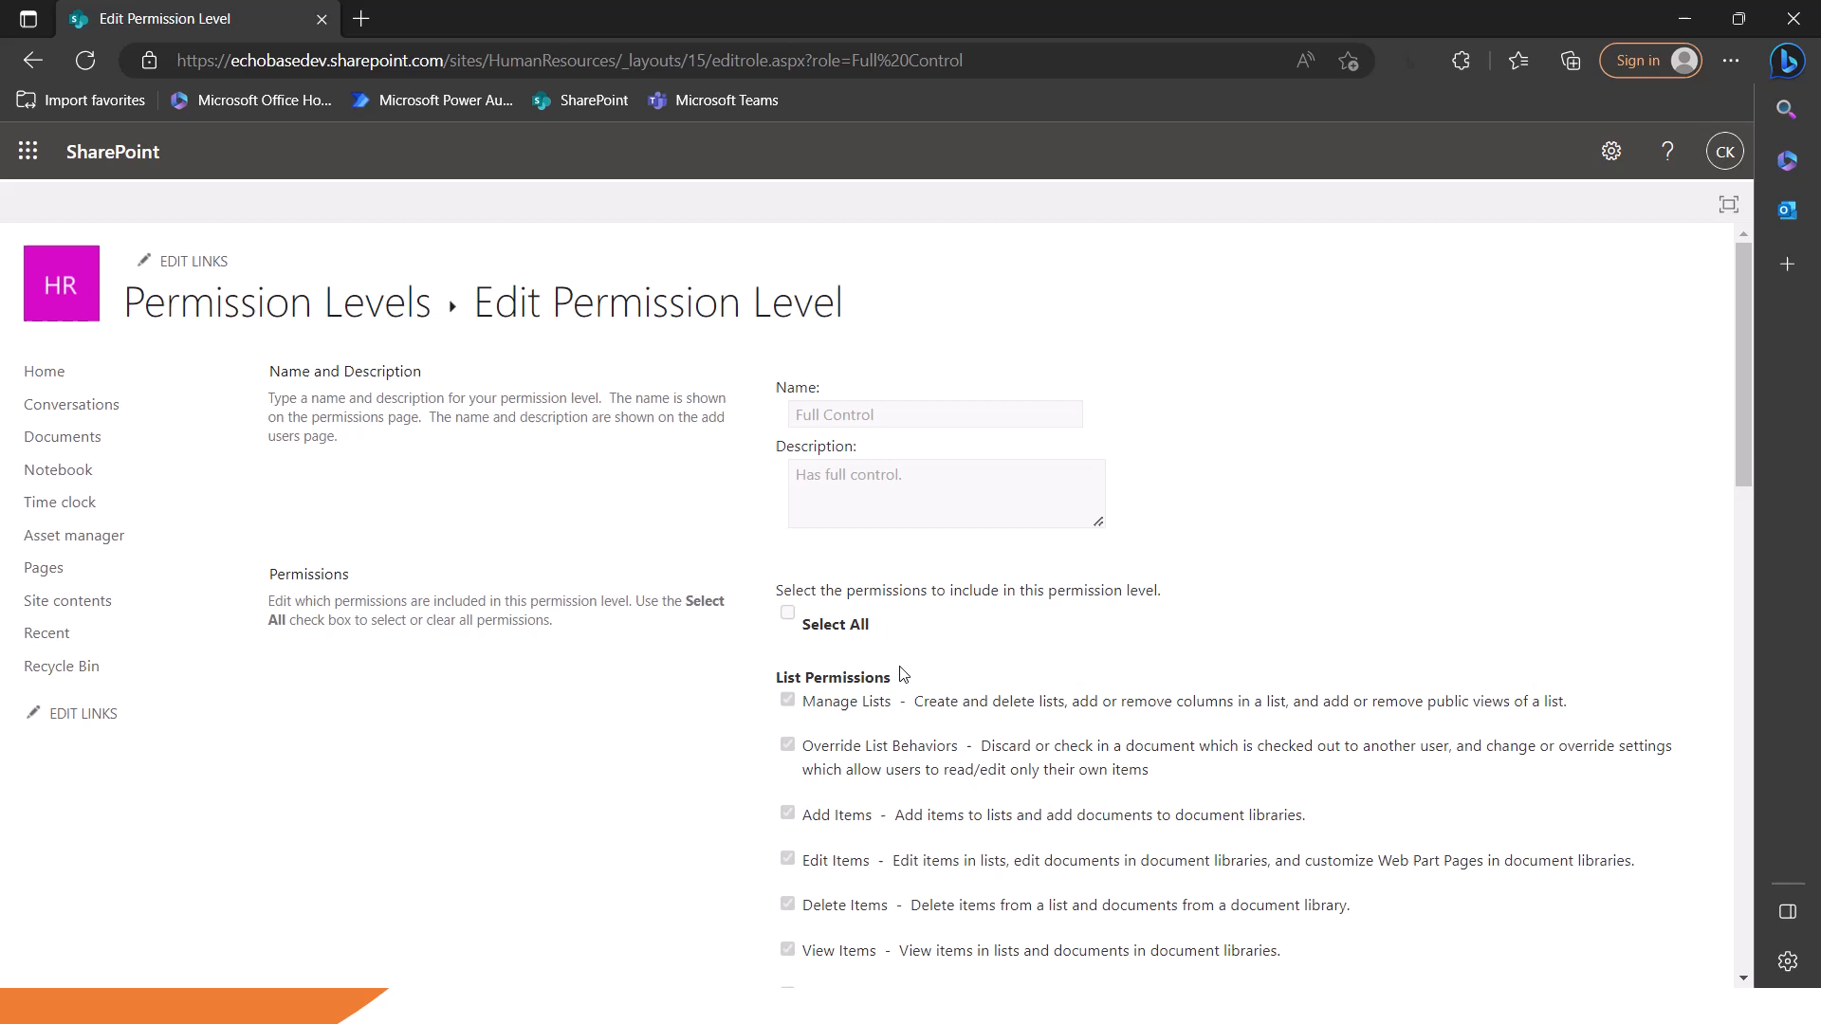
pyautogui.scroll(-1, 840, 597)
pyautogui.scroll(-2, 837, 588)
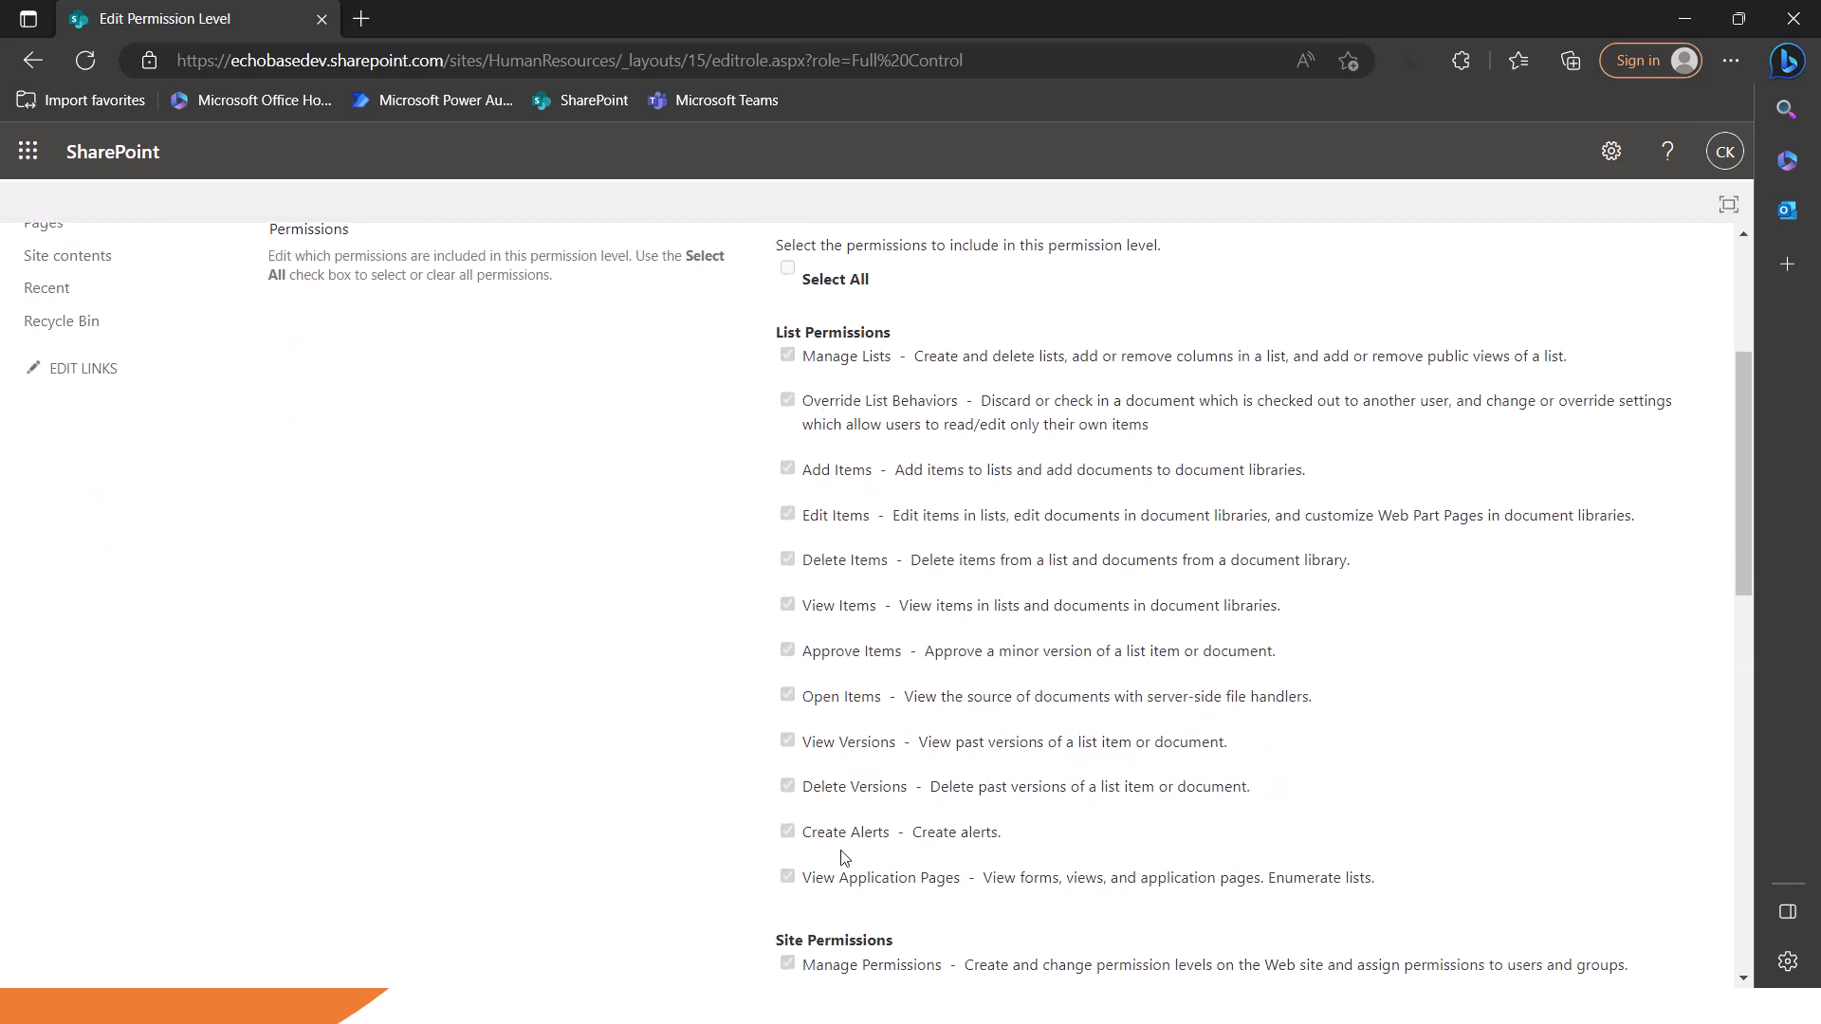
pyautogui.scroll(-1, 846, 804)
pyautogui.scroll(-7, 846, 804)
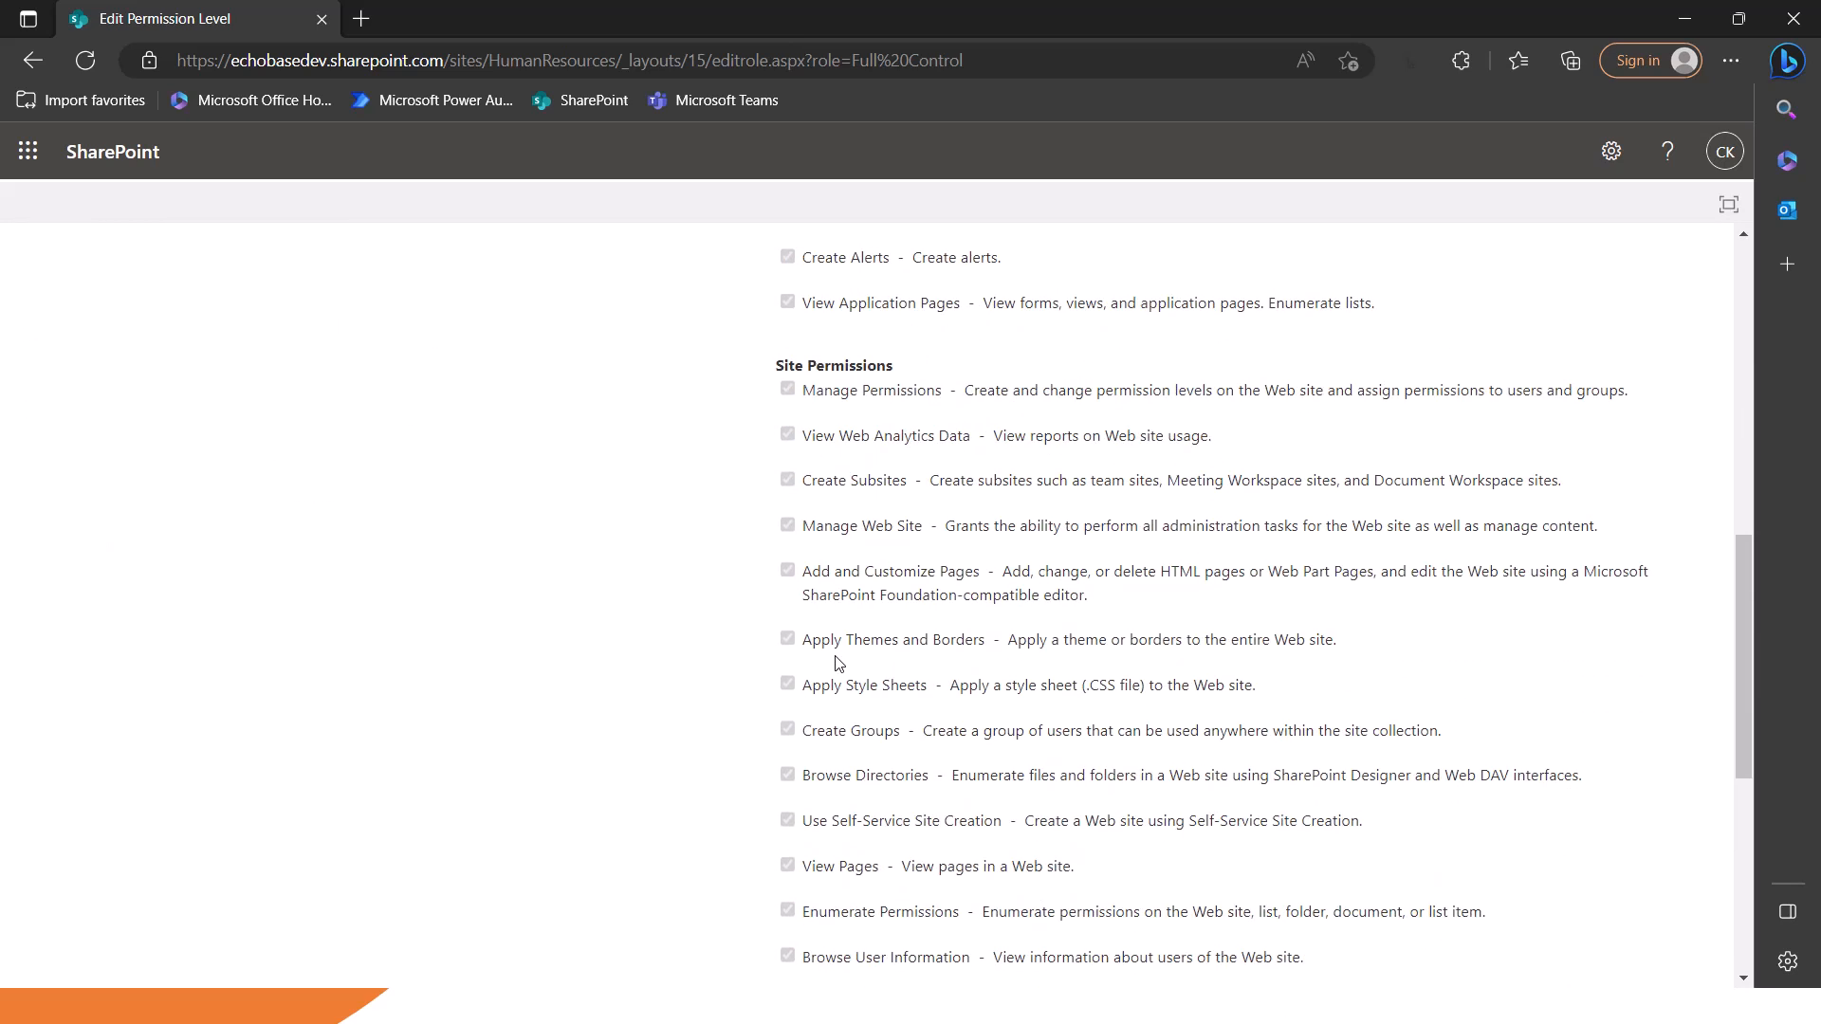
pyautogui.scroll(-2, 891, 605)
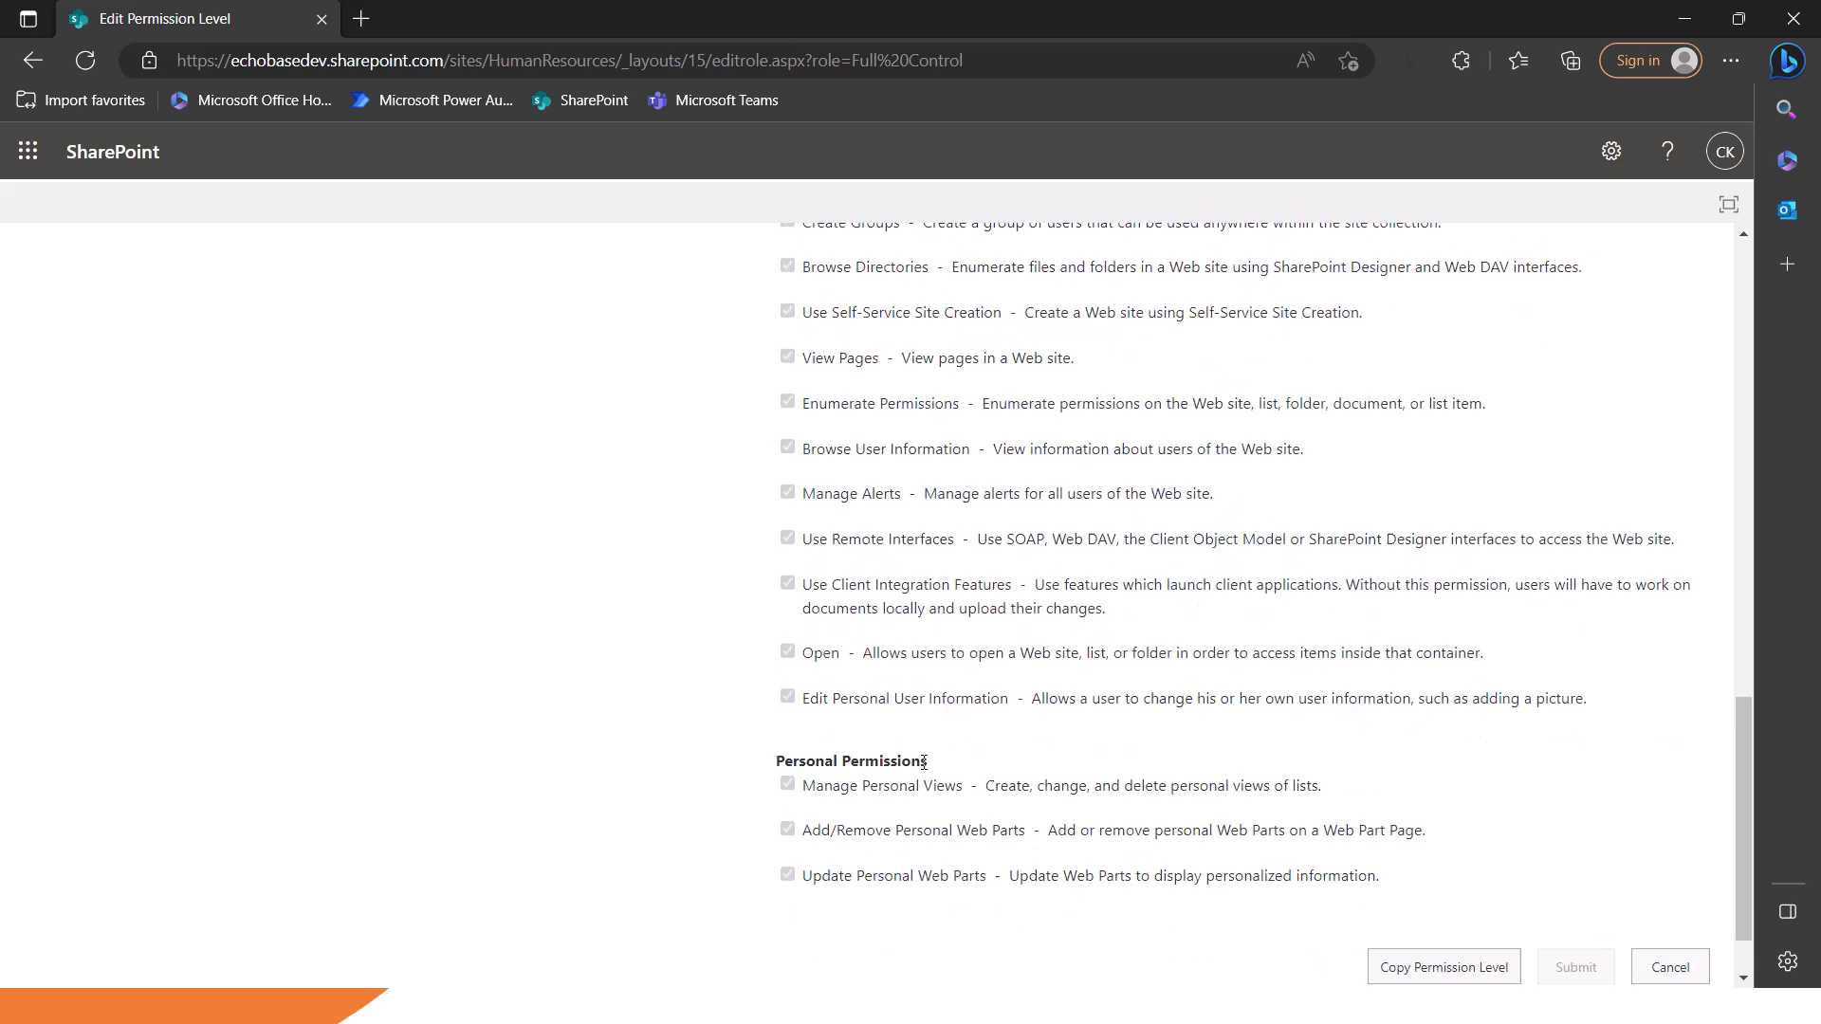
pyautogui.scroll(5, 924, 761)
pyautogui.scroll(7, 924, 761)
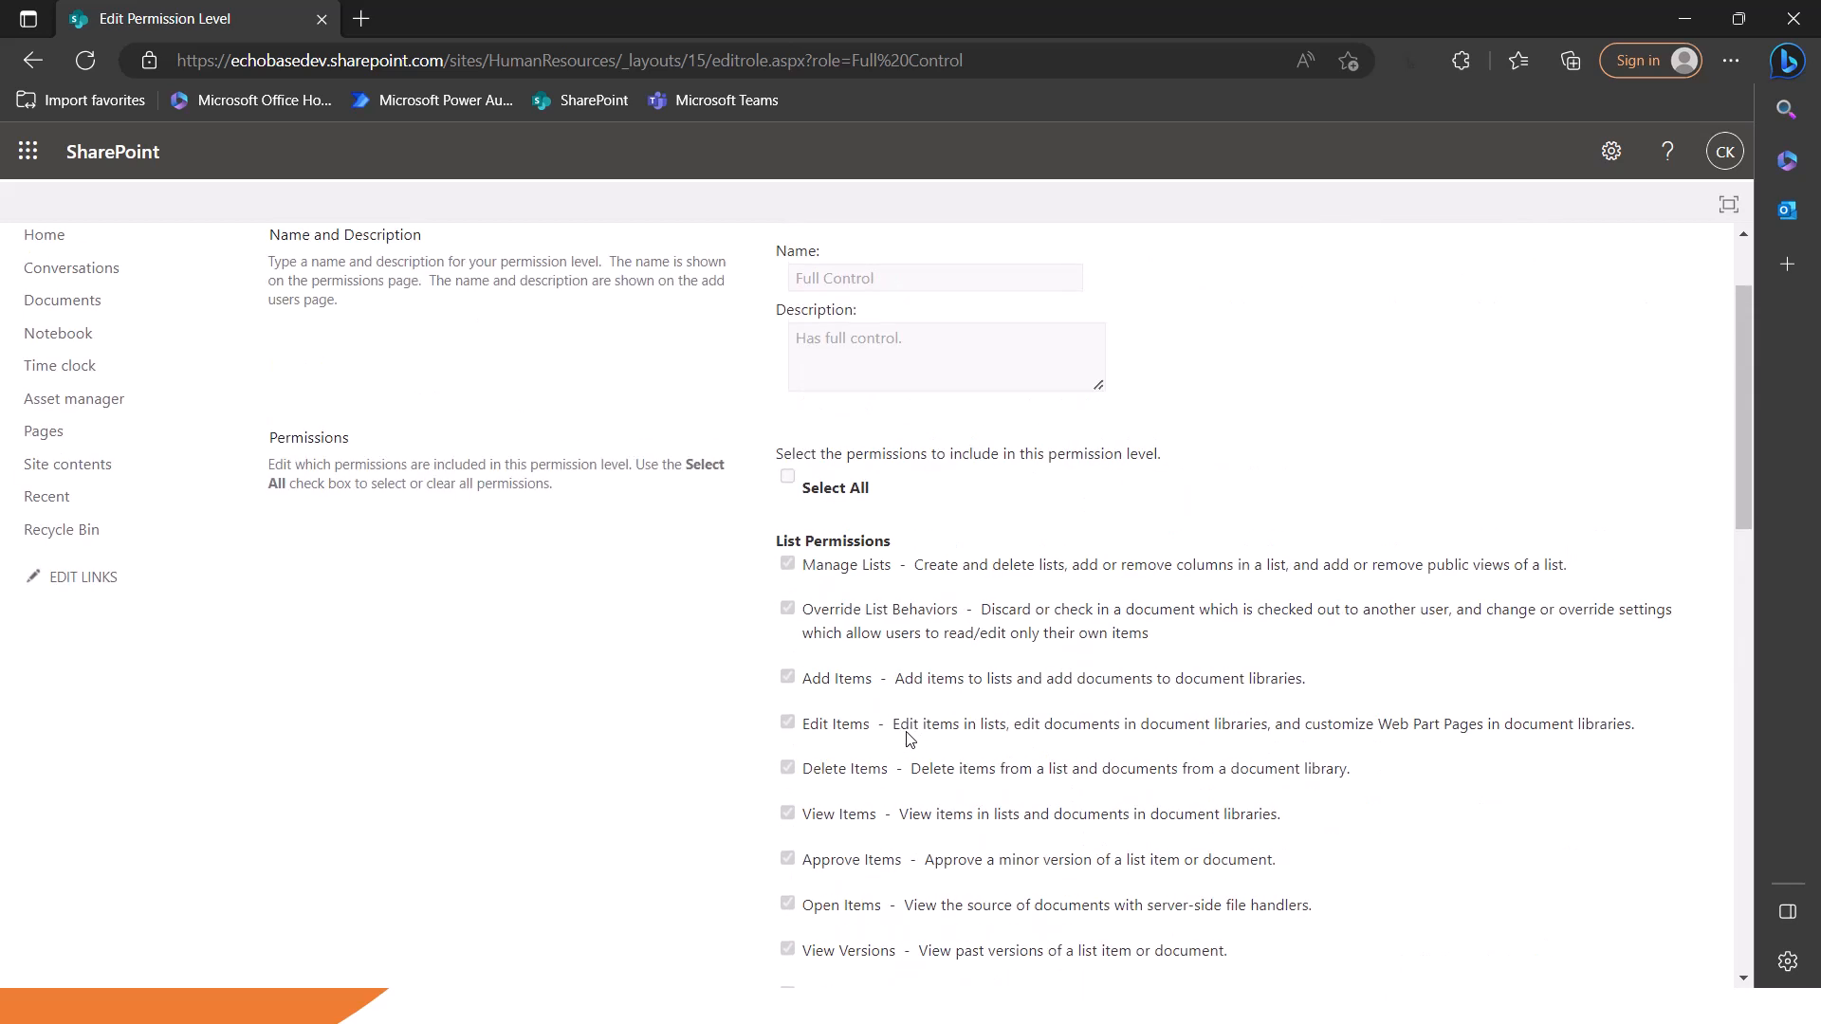
# Examine the Full Control level's list, site and personal permissions section by section, and leave it without changes
pyautogui.scroll(-3, 735, 580)
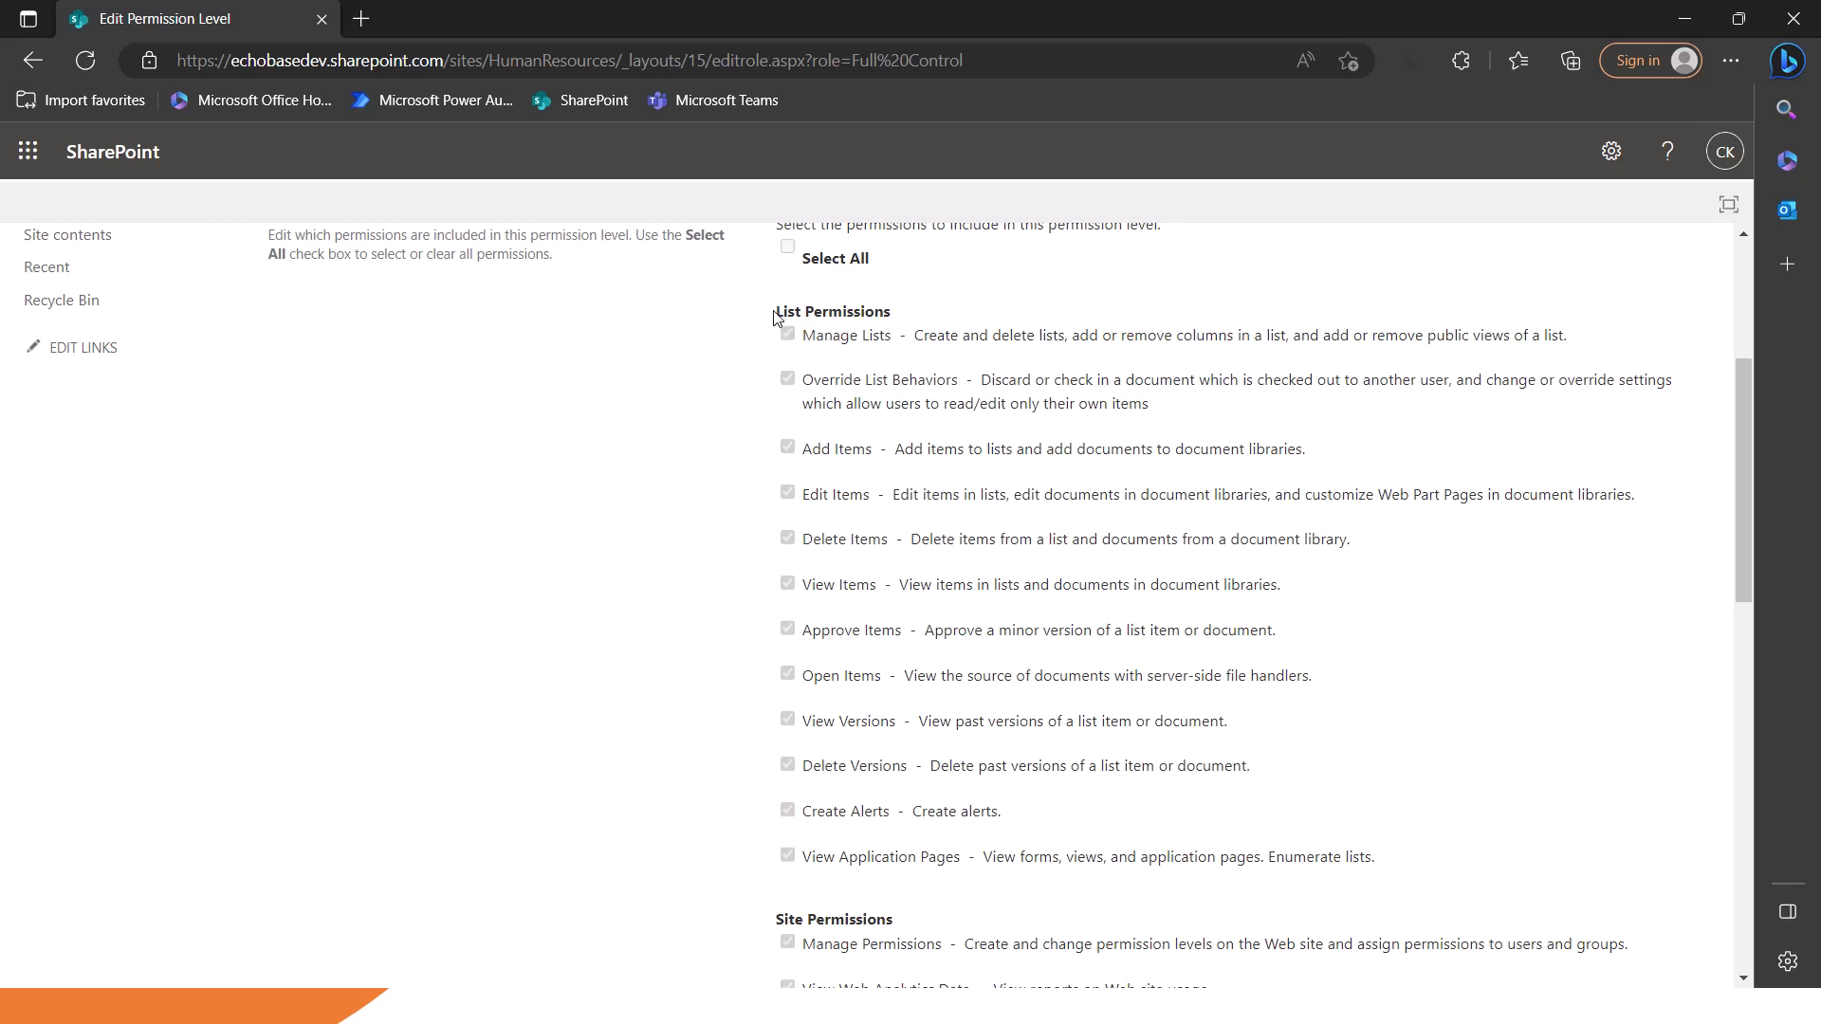
pyautogui.moveTo(775, 317); pyautogui.dragTo(910, 320)
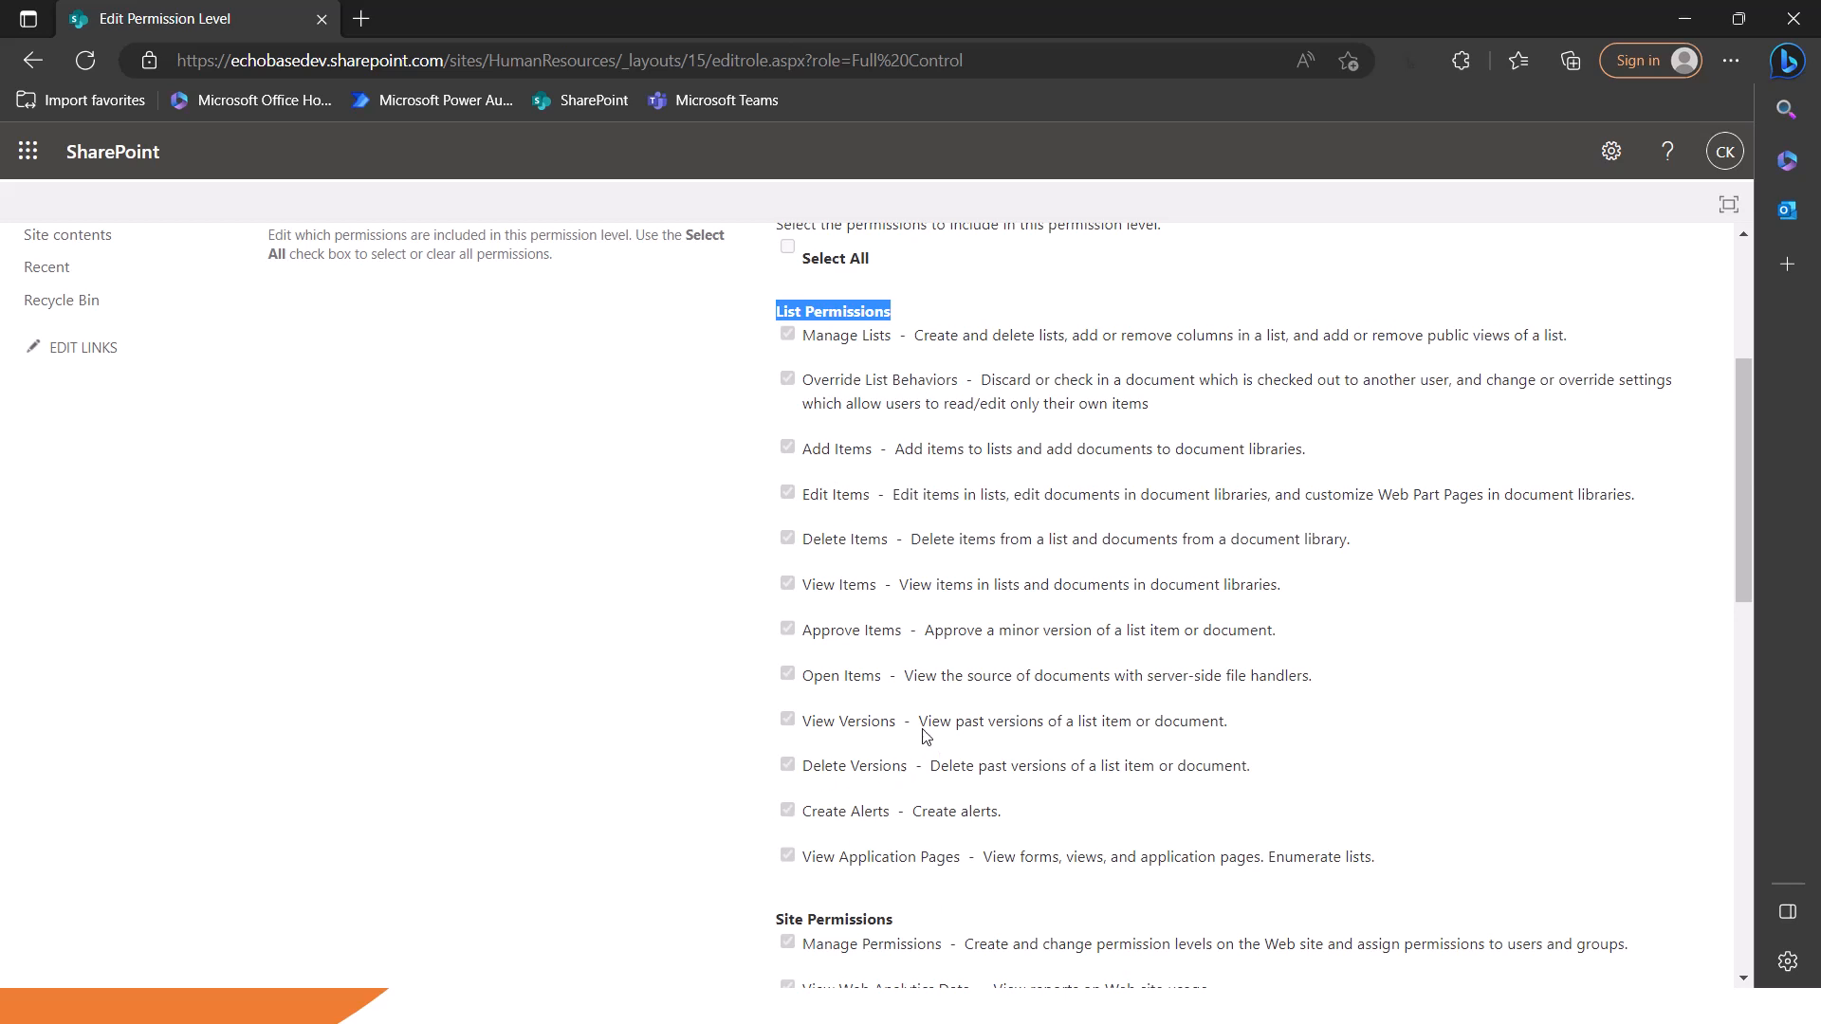
pyautogui.scroll(-2, 925, 735)
pyautogui.scroll(-3, 959, 596)
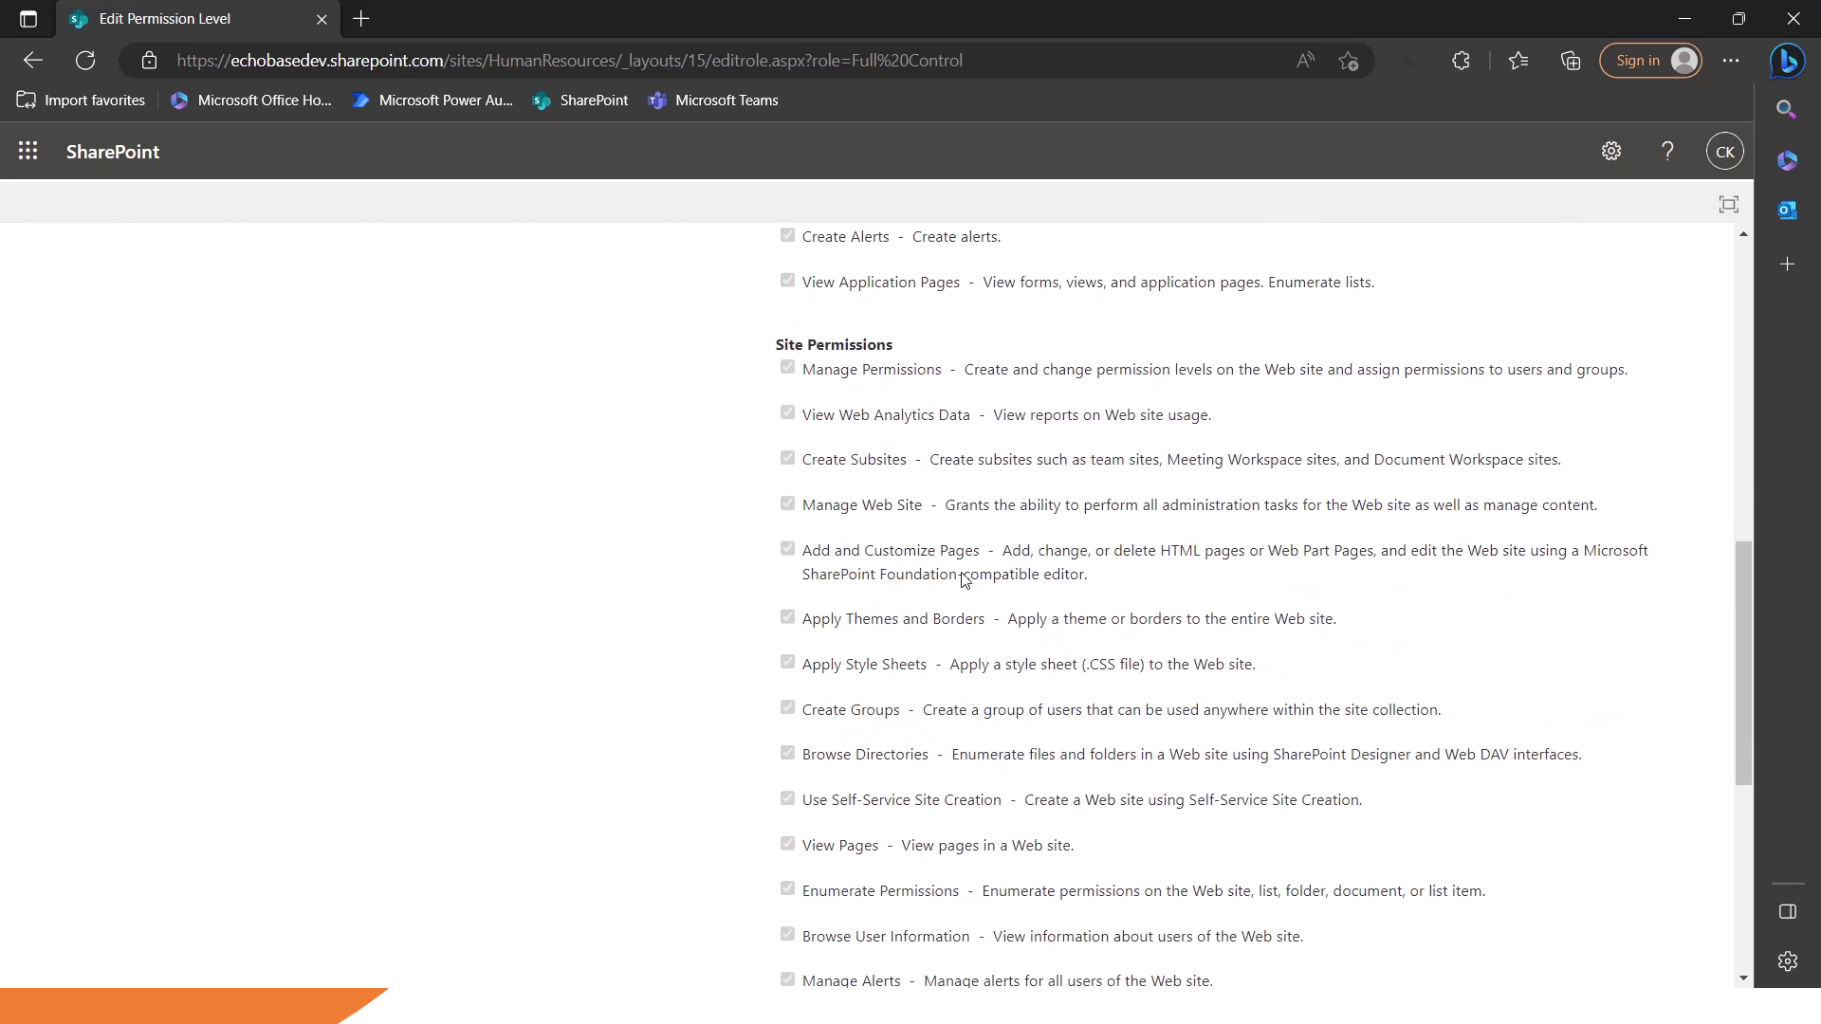
pyautogui.scroll(-1, 950, 523)
pyautogui.scroll(1, 950, 523)
pyautogui.scroll(-1, 949, 512)
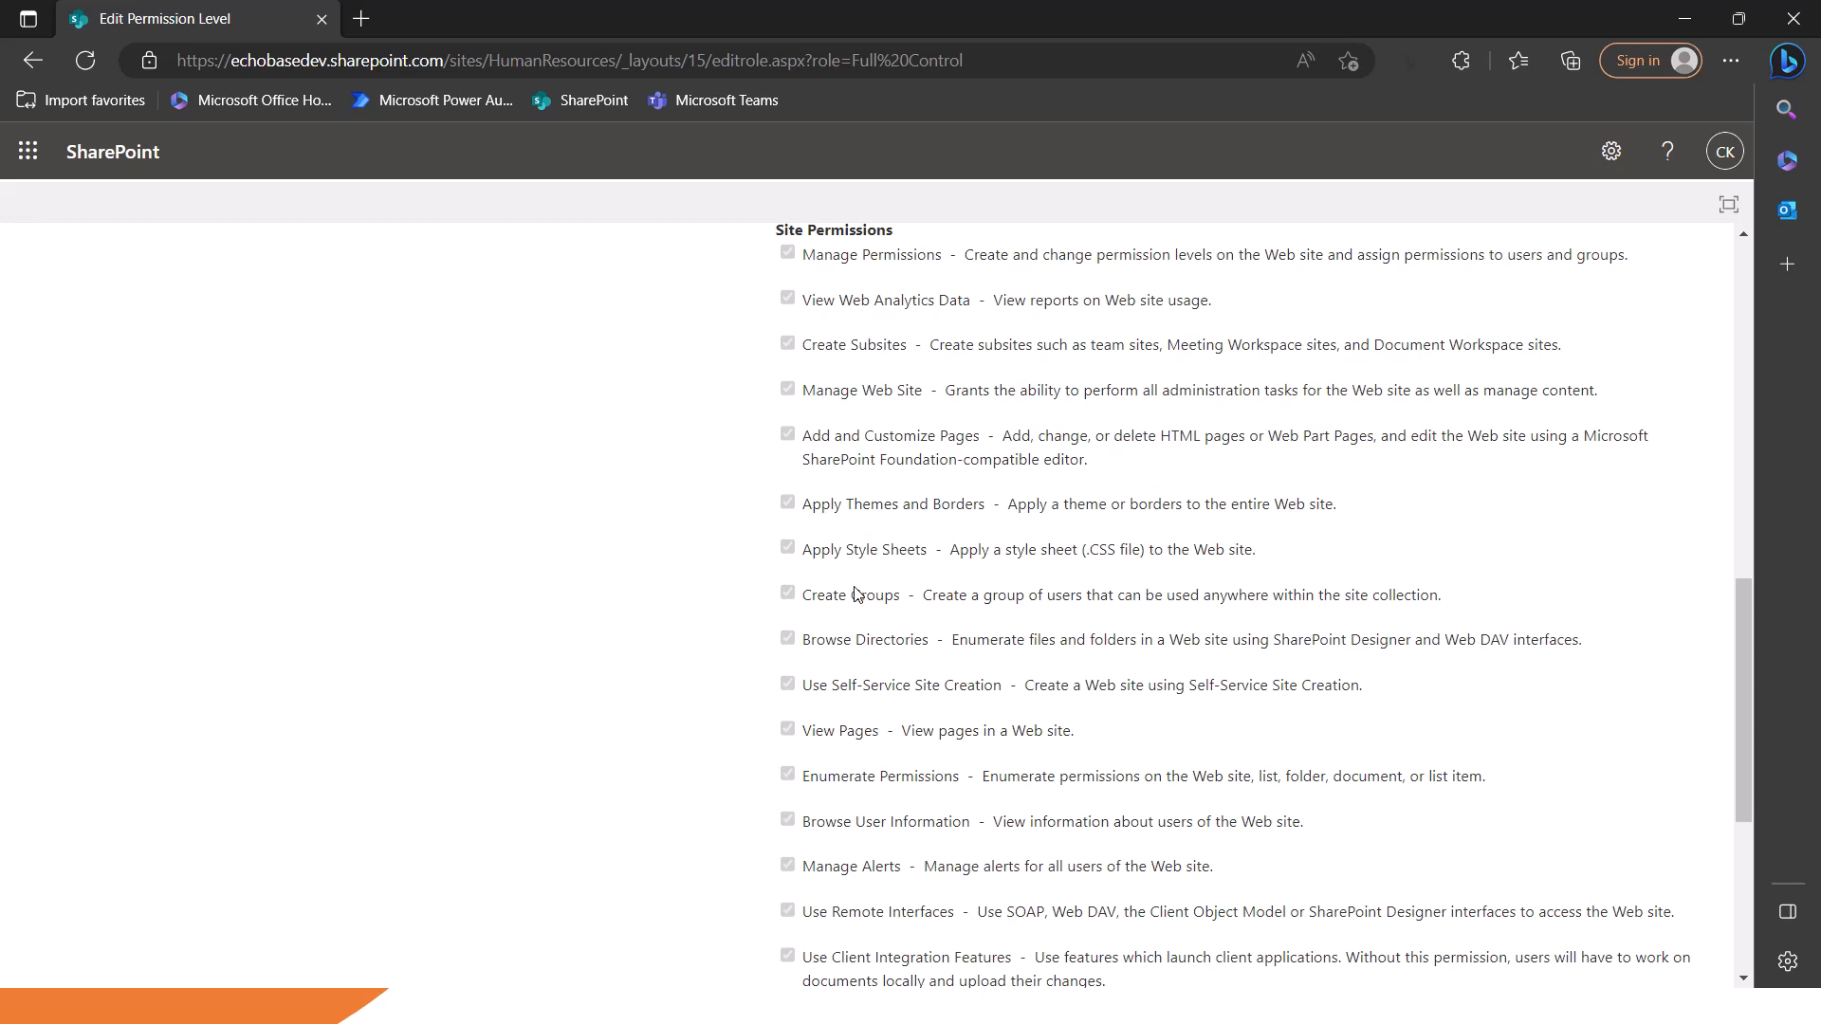
pyautogui.scroll(-4, 861, 607)
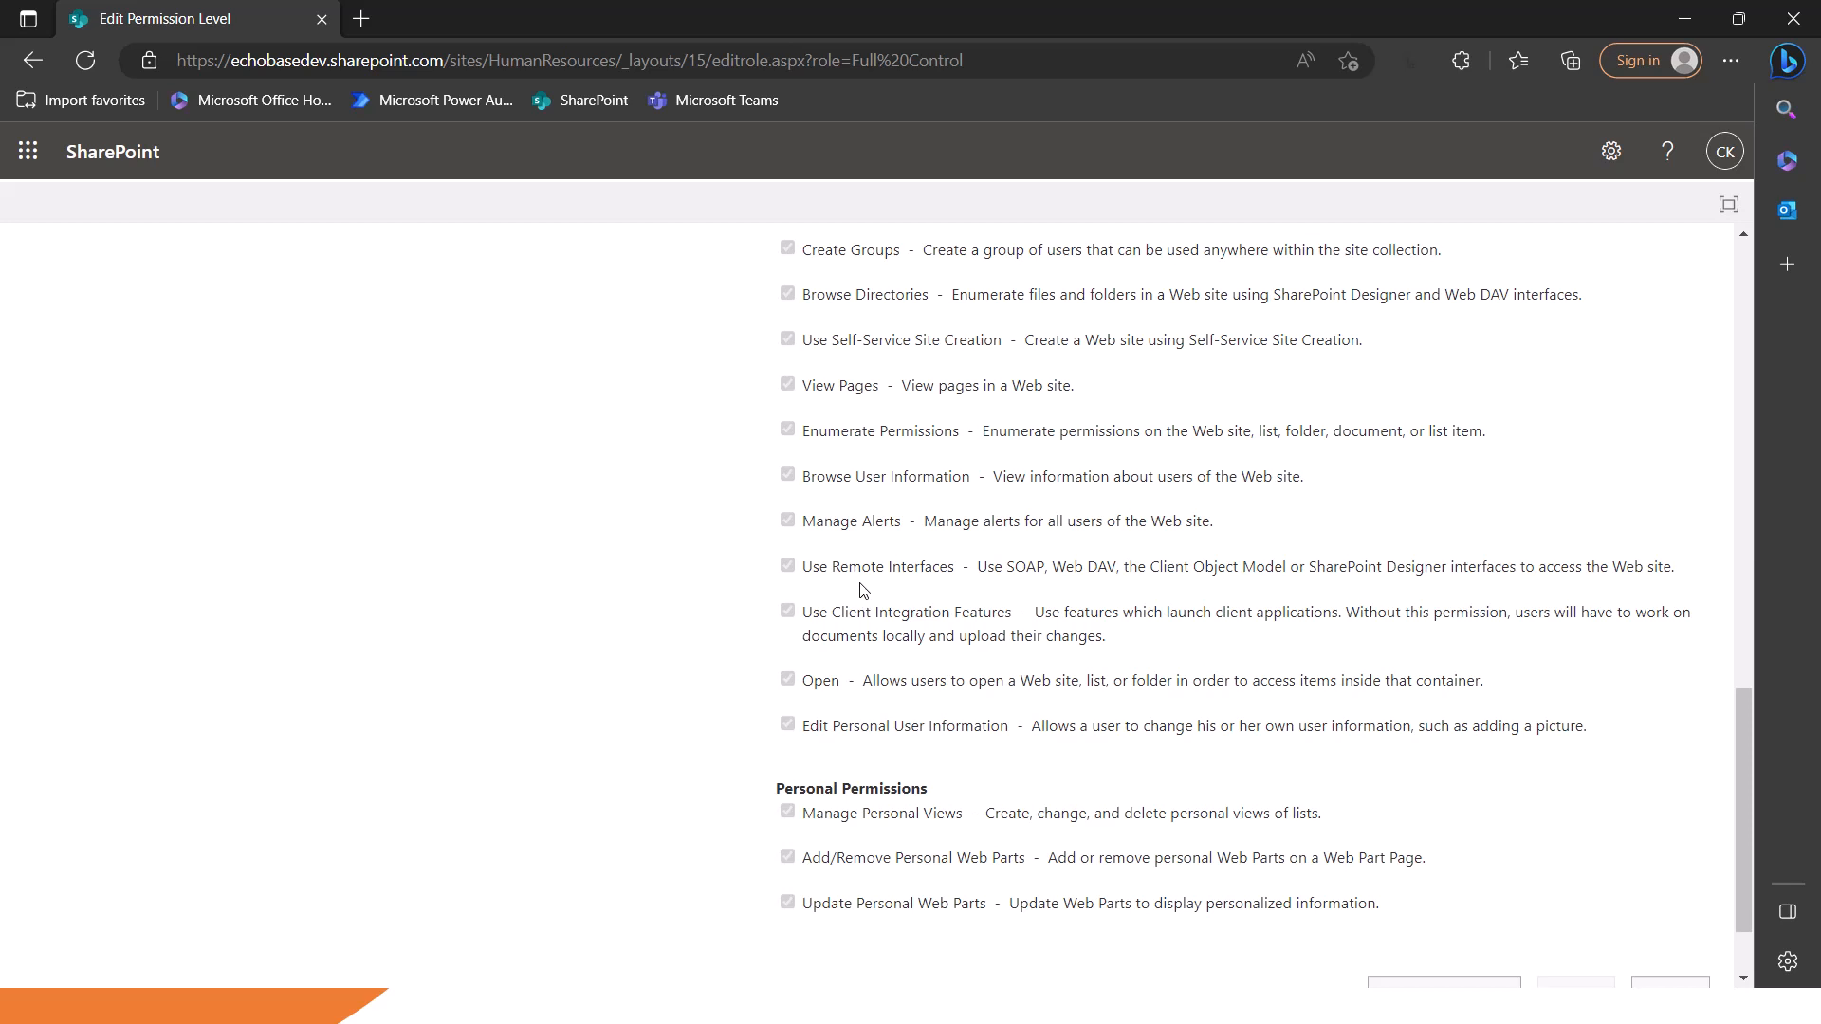
pyautogui.scroll(5, 787, 441)
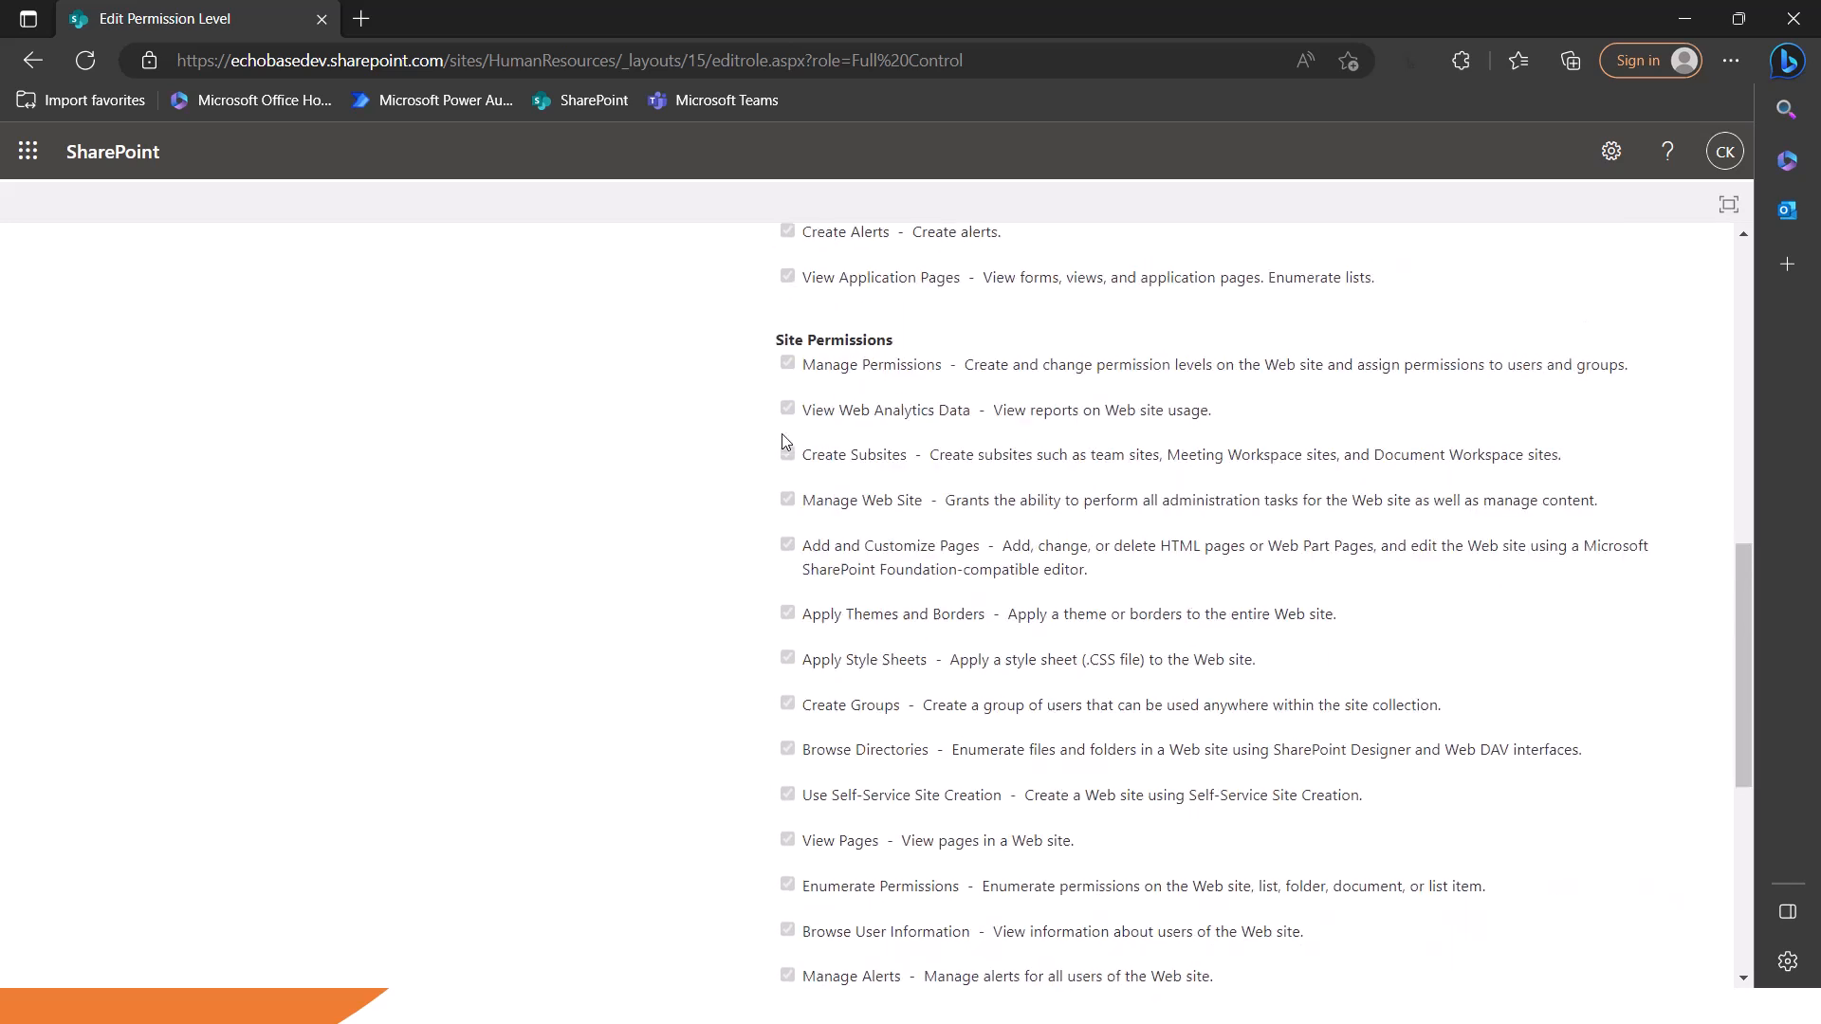
pyautogui.scroll(-6, 869, 510)
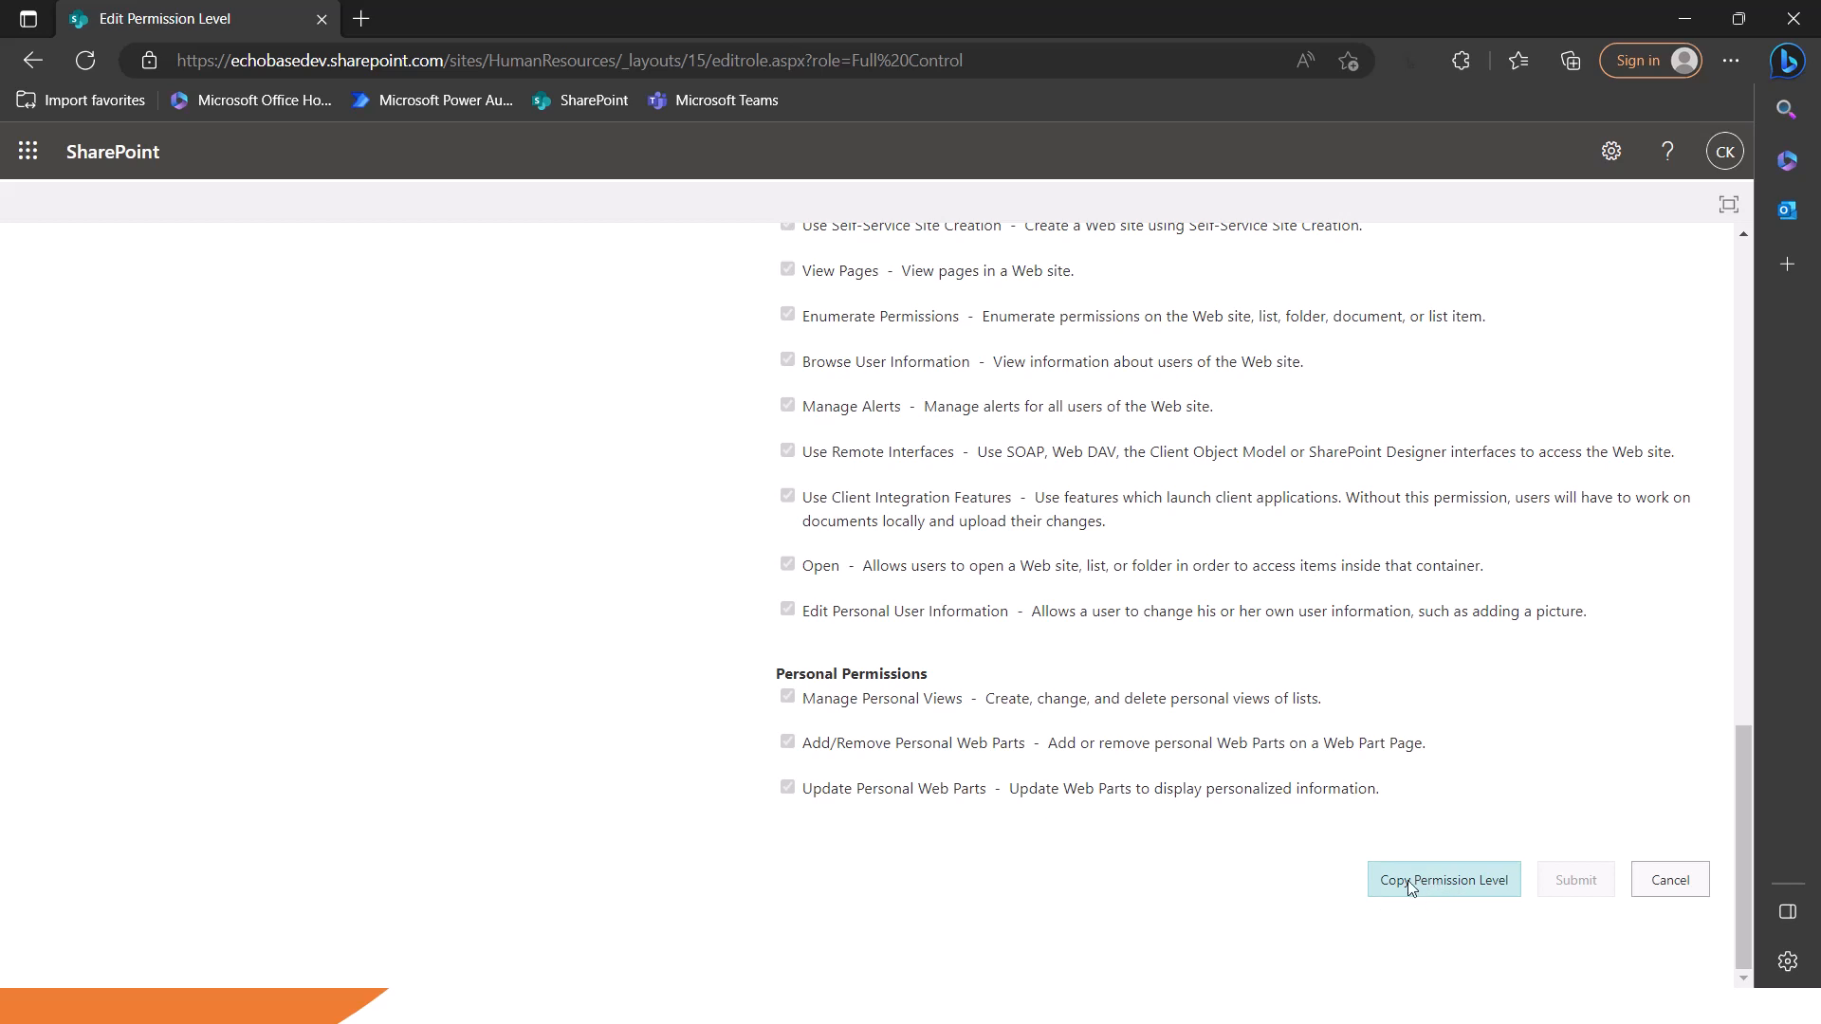
pyautogui.click(1670, 881)
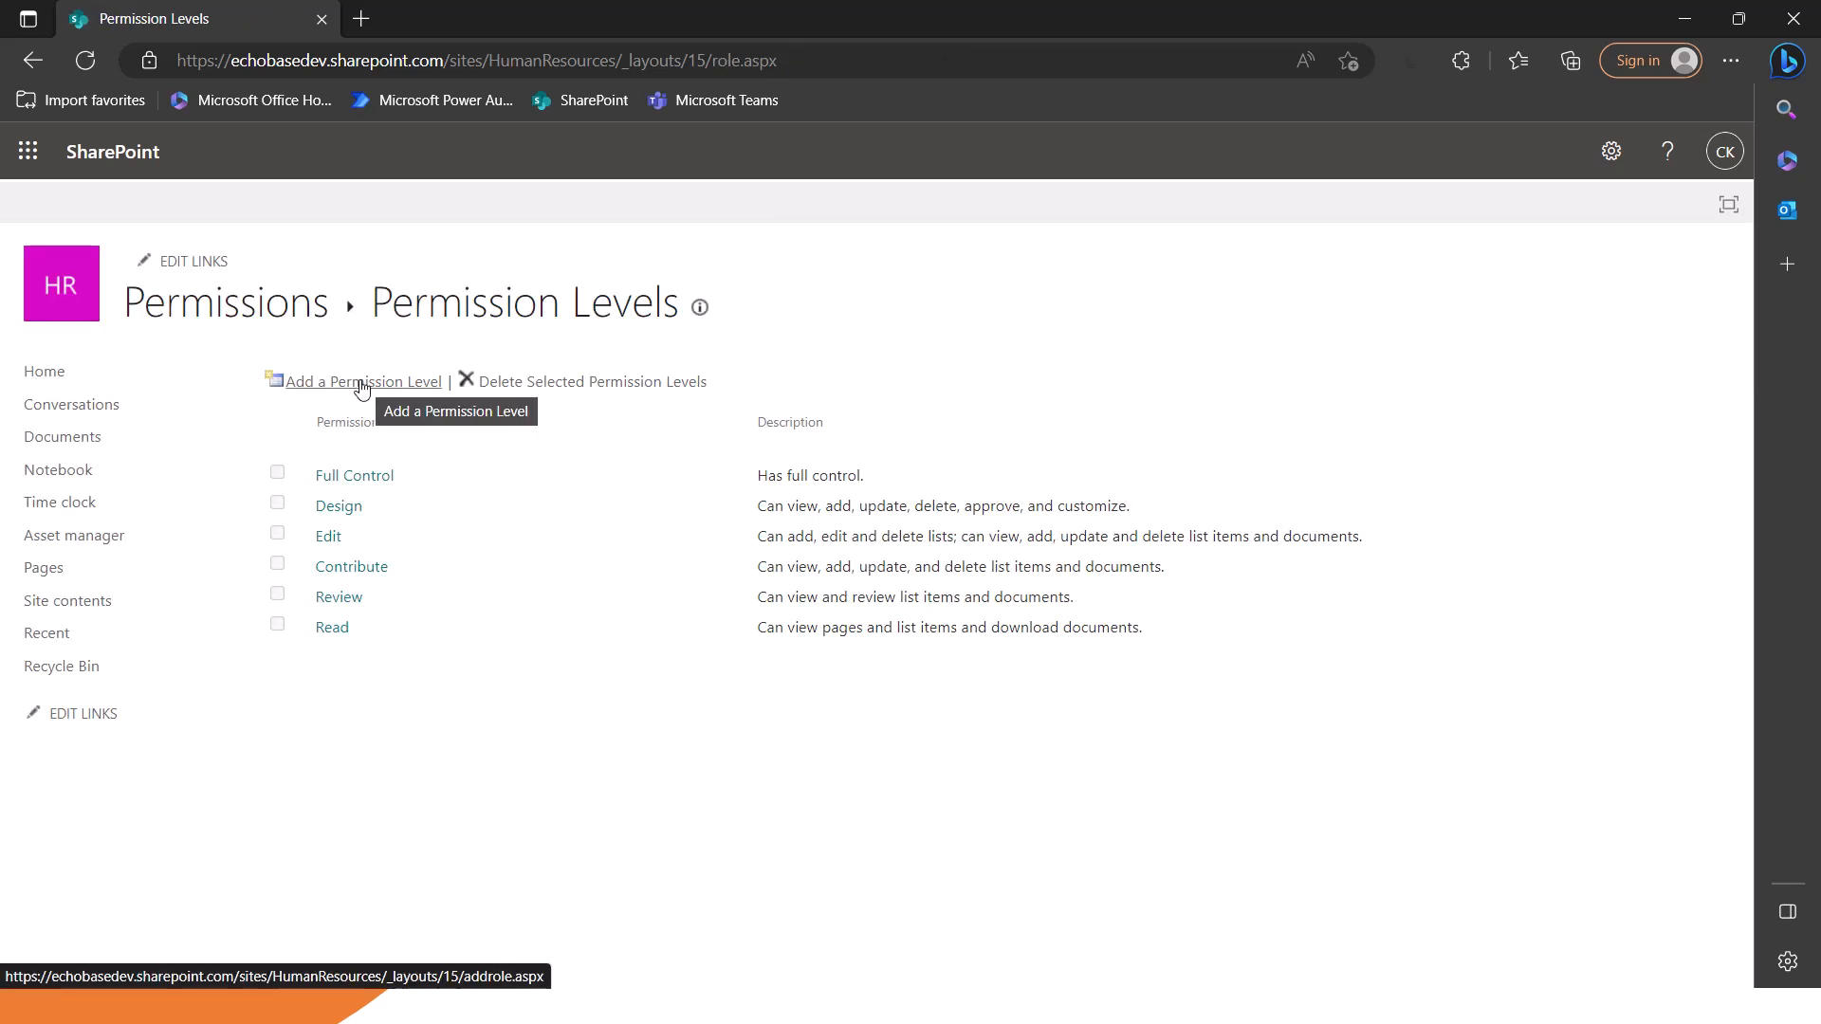
# Open the form for adding a permission level and switch to the presentation slide on the five default permission levels
pyautogui.click(362, 389)
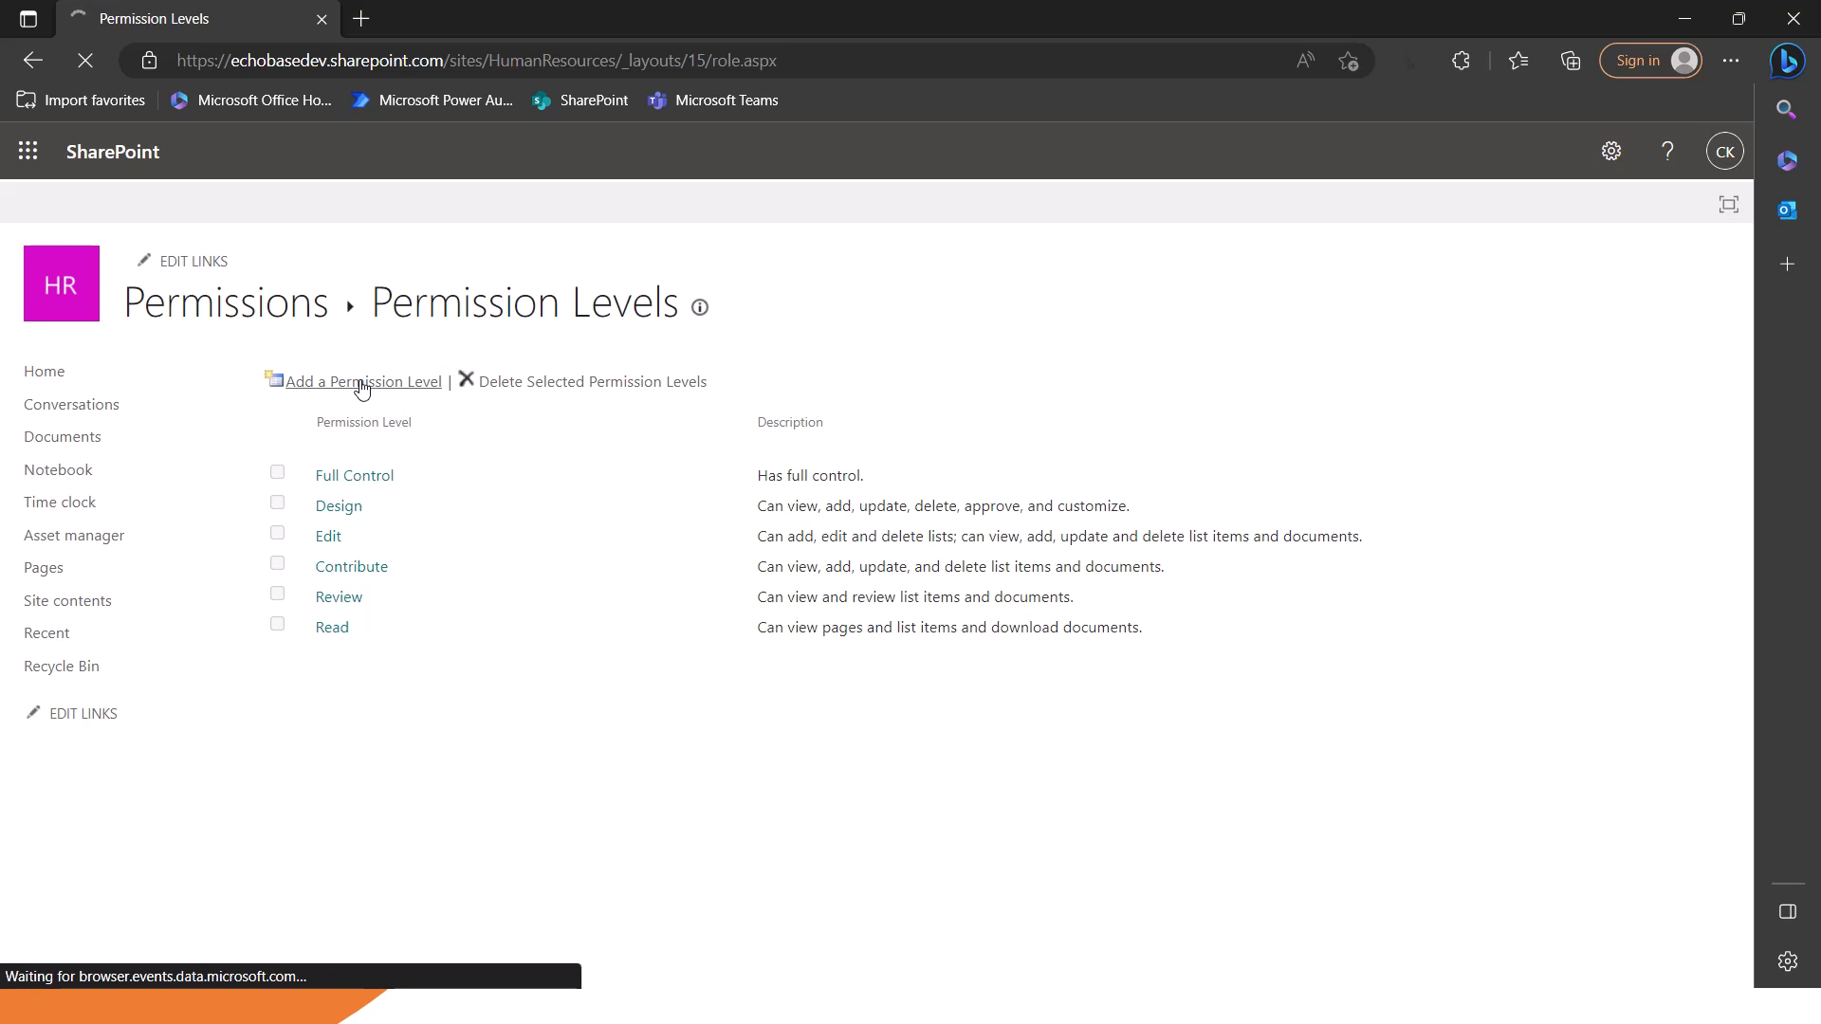
pyautogui.scroll(-2, 1048, 476)
pyautogui.scroll(-1, 994, 759)
pyautogui.scroll(3, 1015, 825)
pyautogui.hotkey('alt', 'Tab')
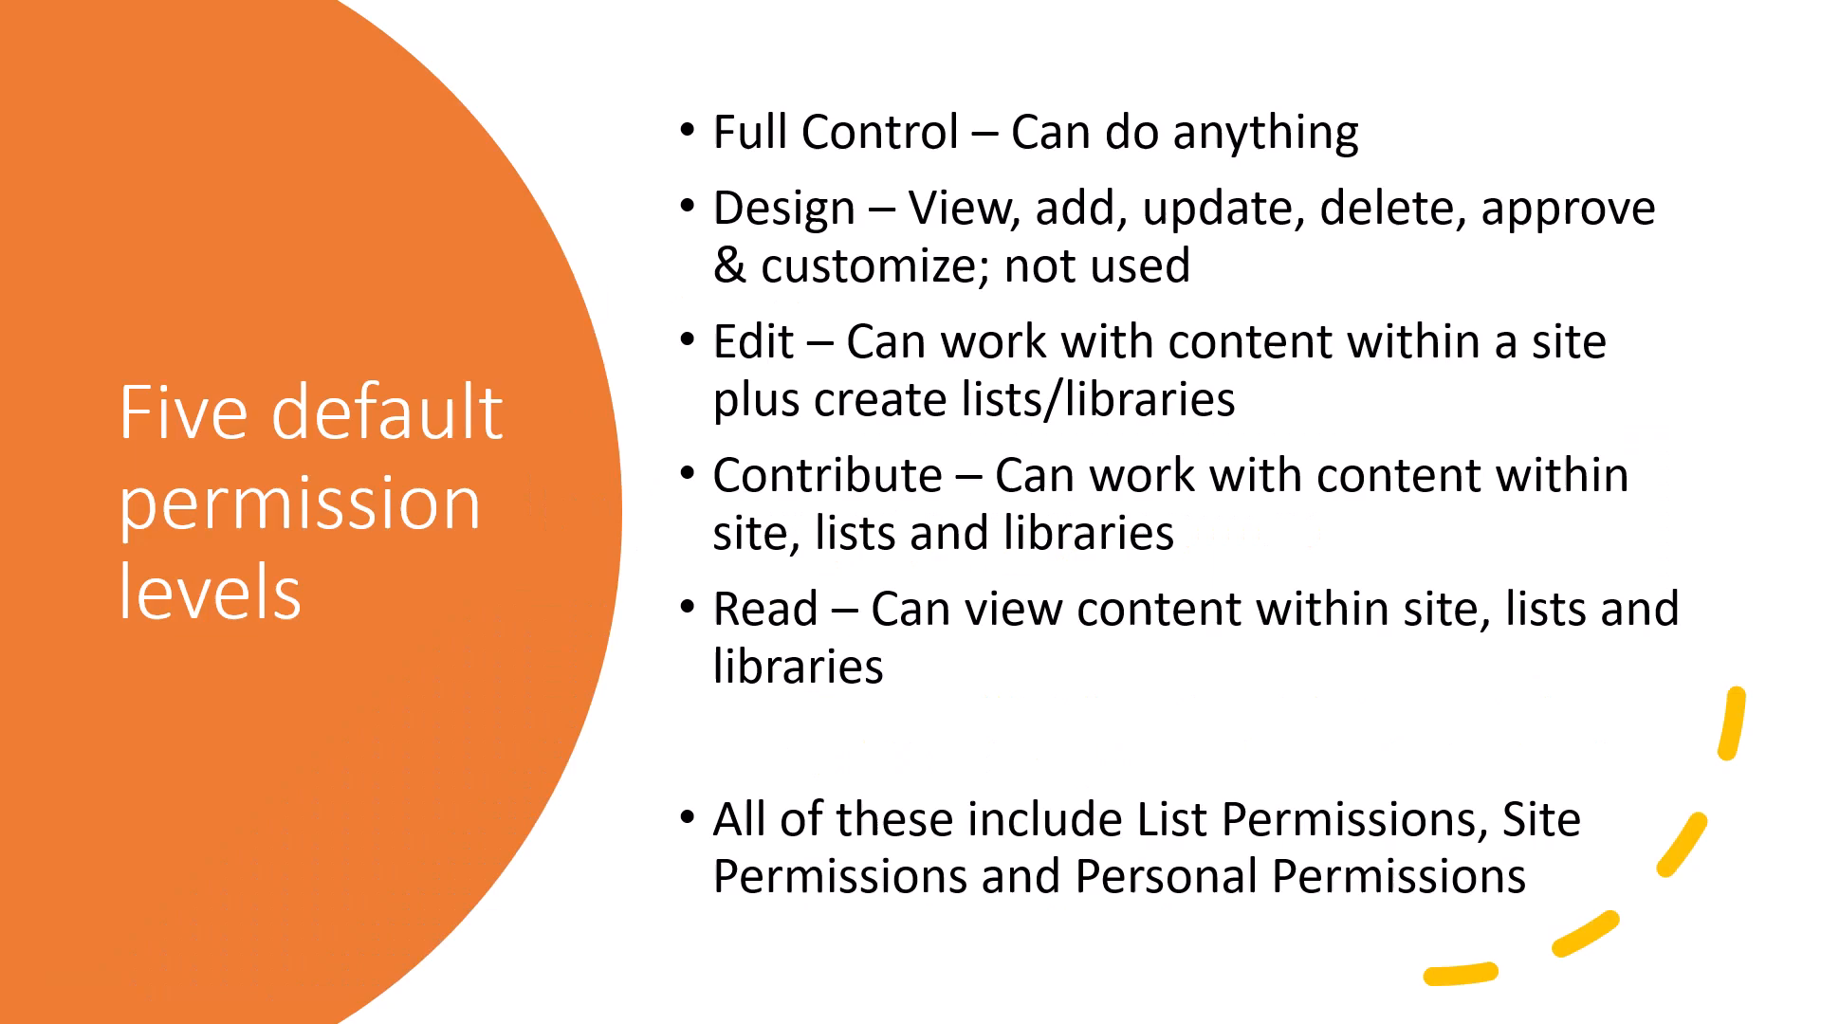
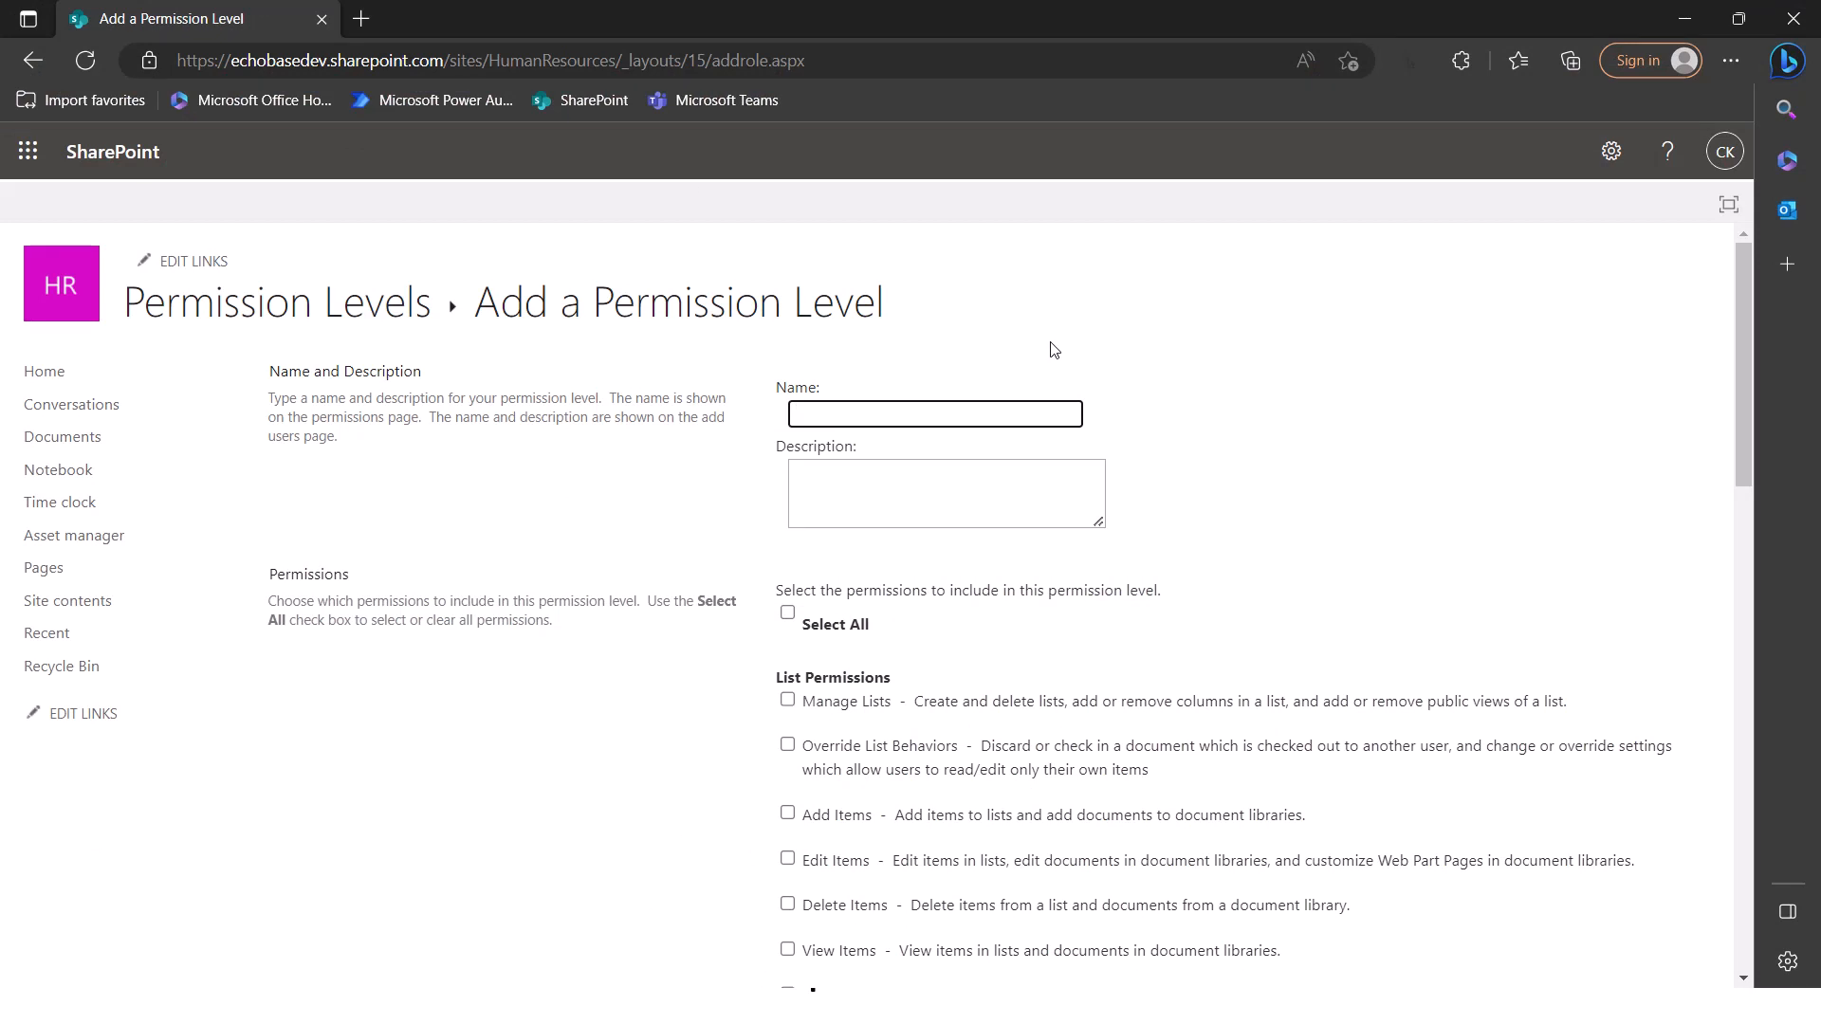
# Name the permission level "Add data only" and describe it as "This allows users to add data to existing lists, but not edit or delete data"
pyautogui.write('Add data only')
pyautogui.click(1001, 476)
pyautogui.write('This a')
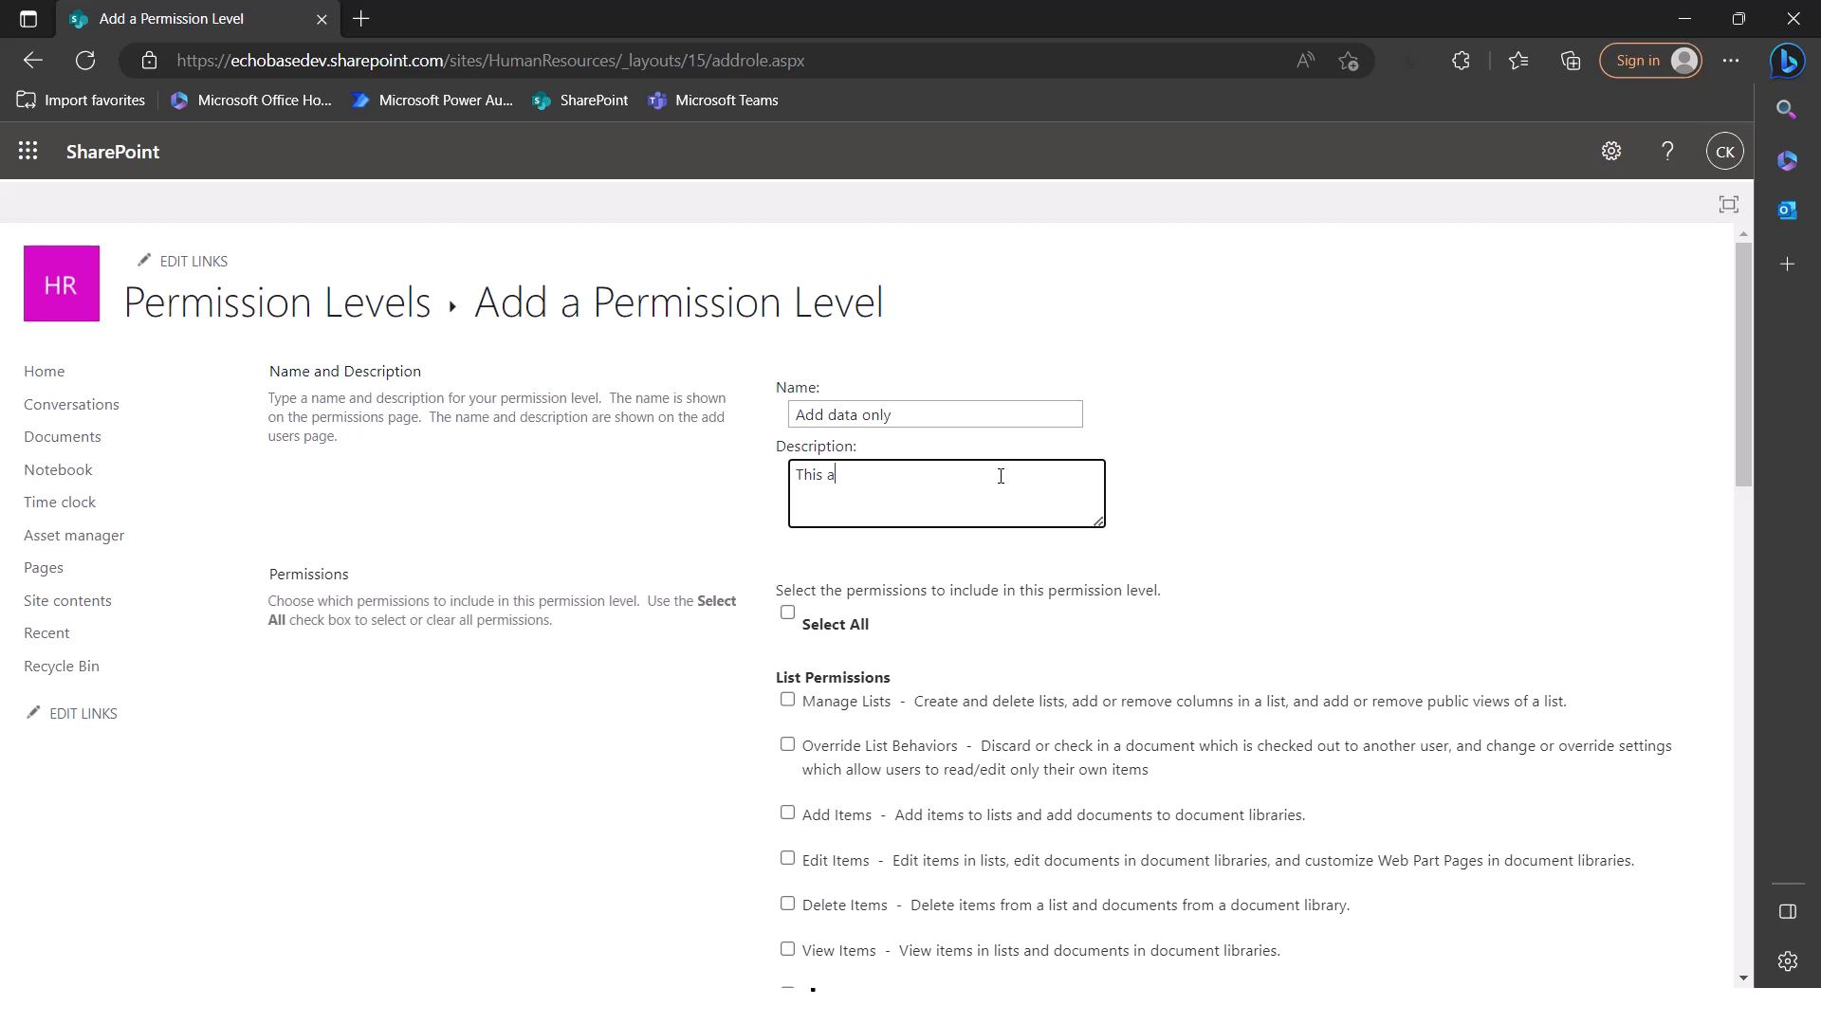
pyautogui.write('llows users to add data to existing lists, but not edit or delete data')
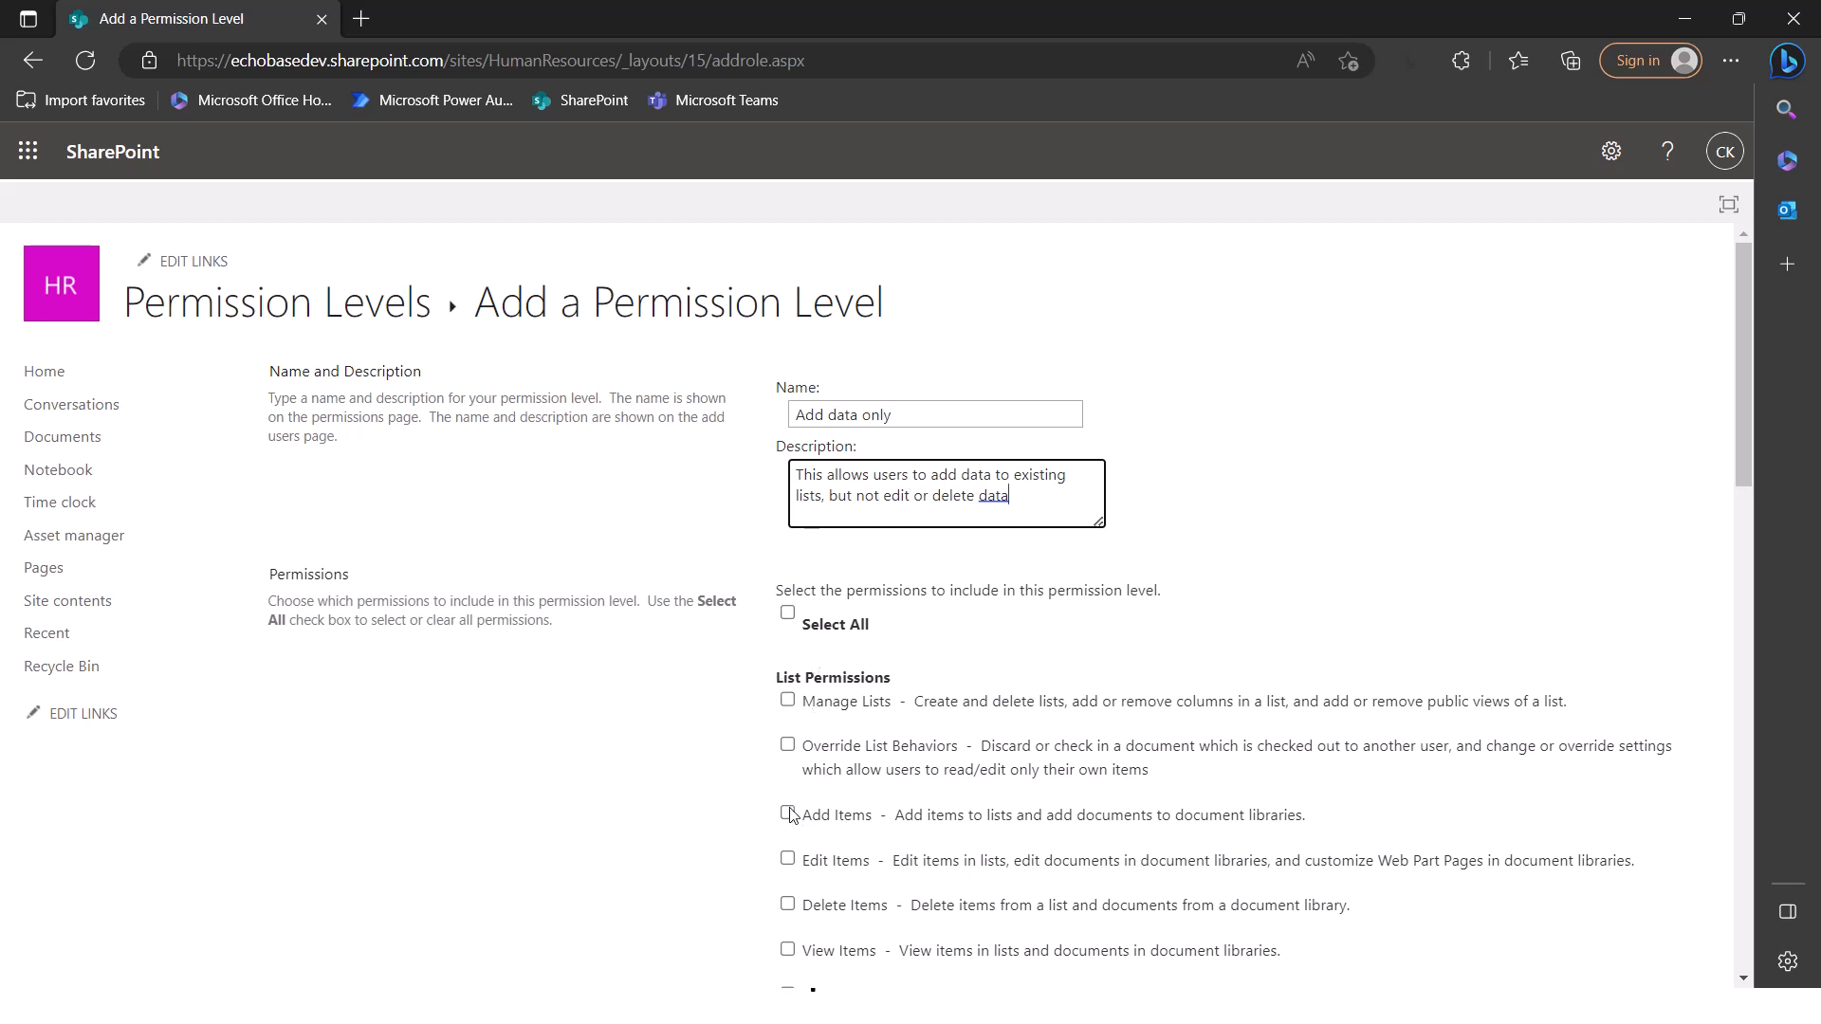
# Select the Add Items list permission for the "Add data only" level
pyautogui.scroll(-1, 844, 593)
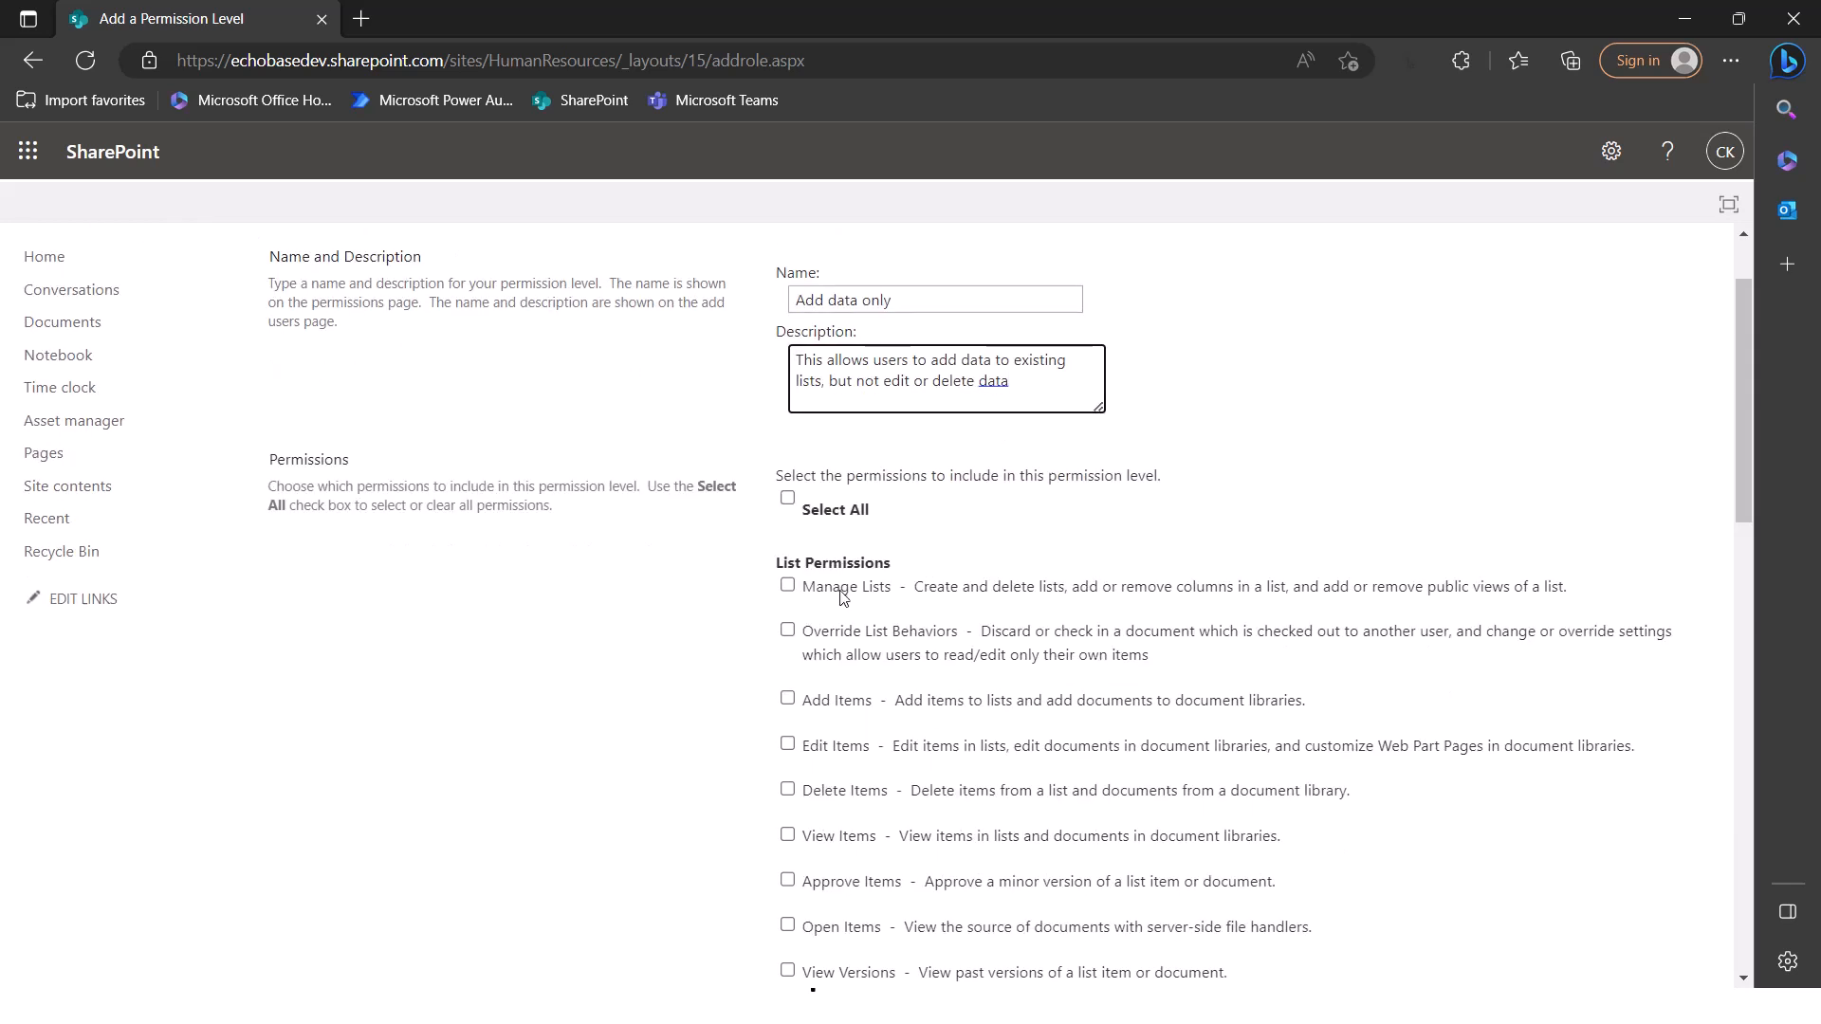
pyautogui.click(787, 699)
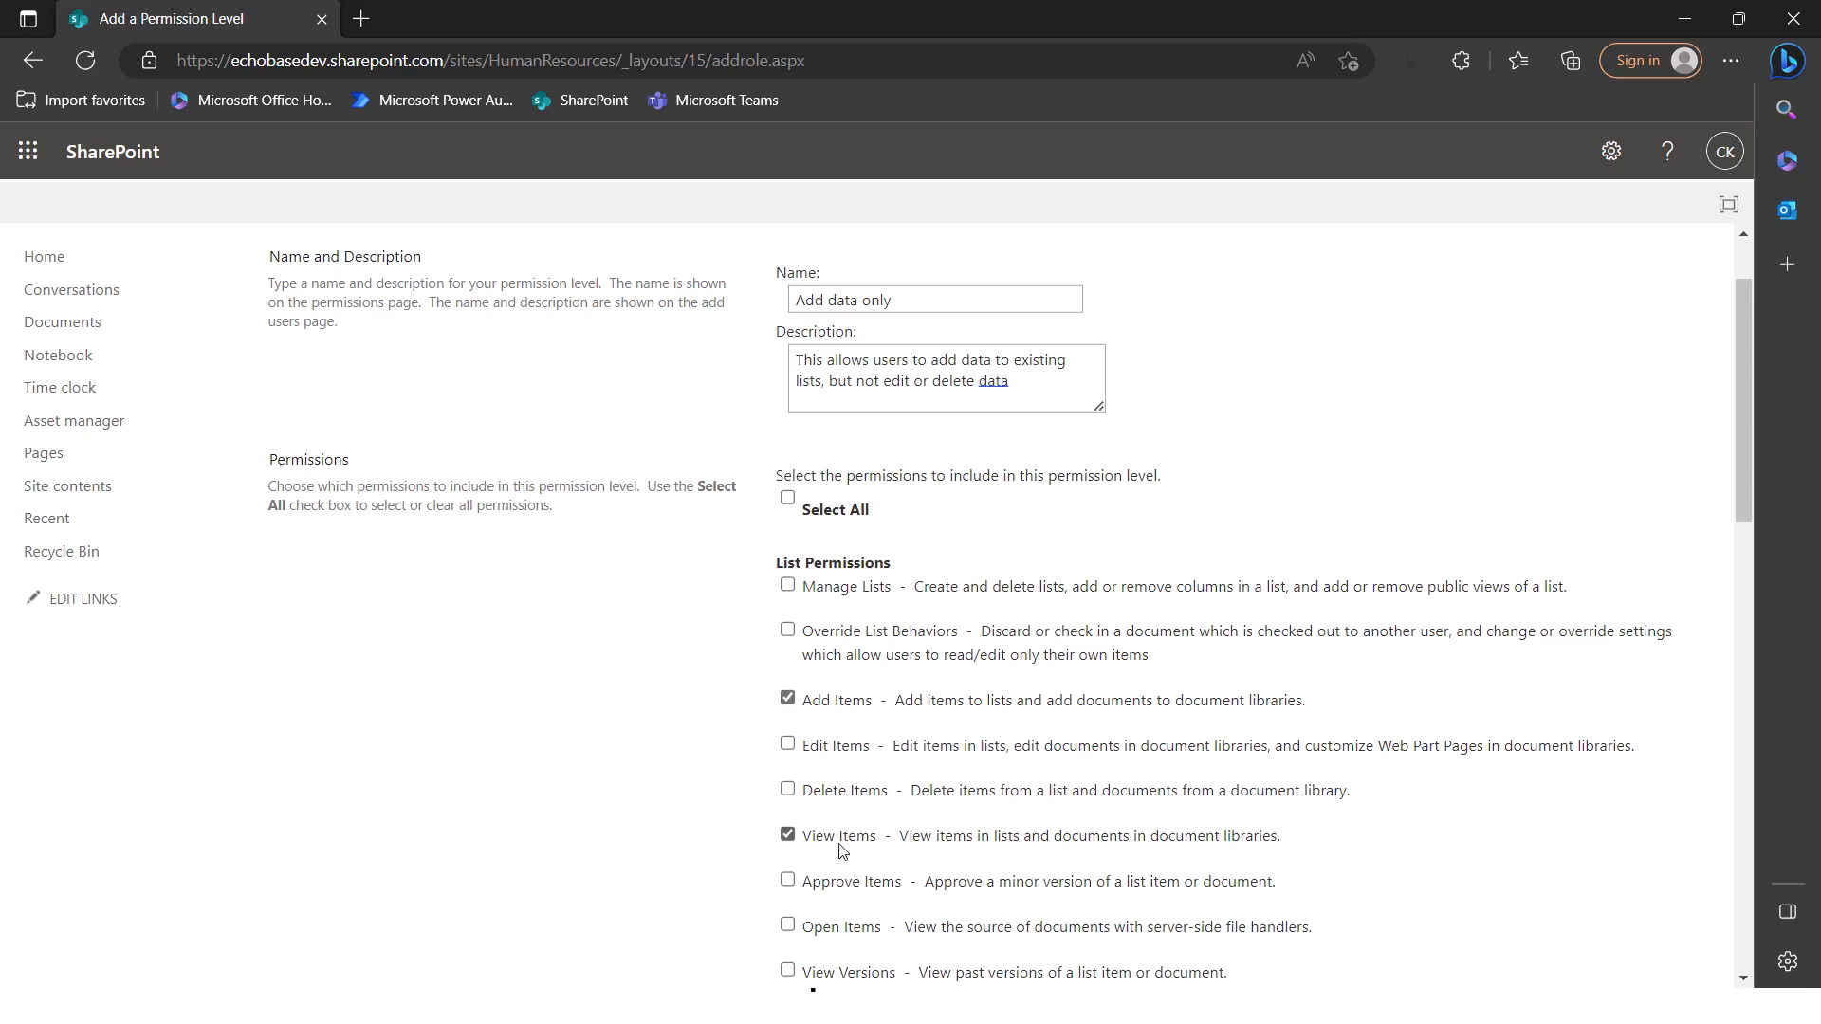
pyautogui.scroll(-1, 839, 847)
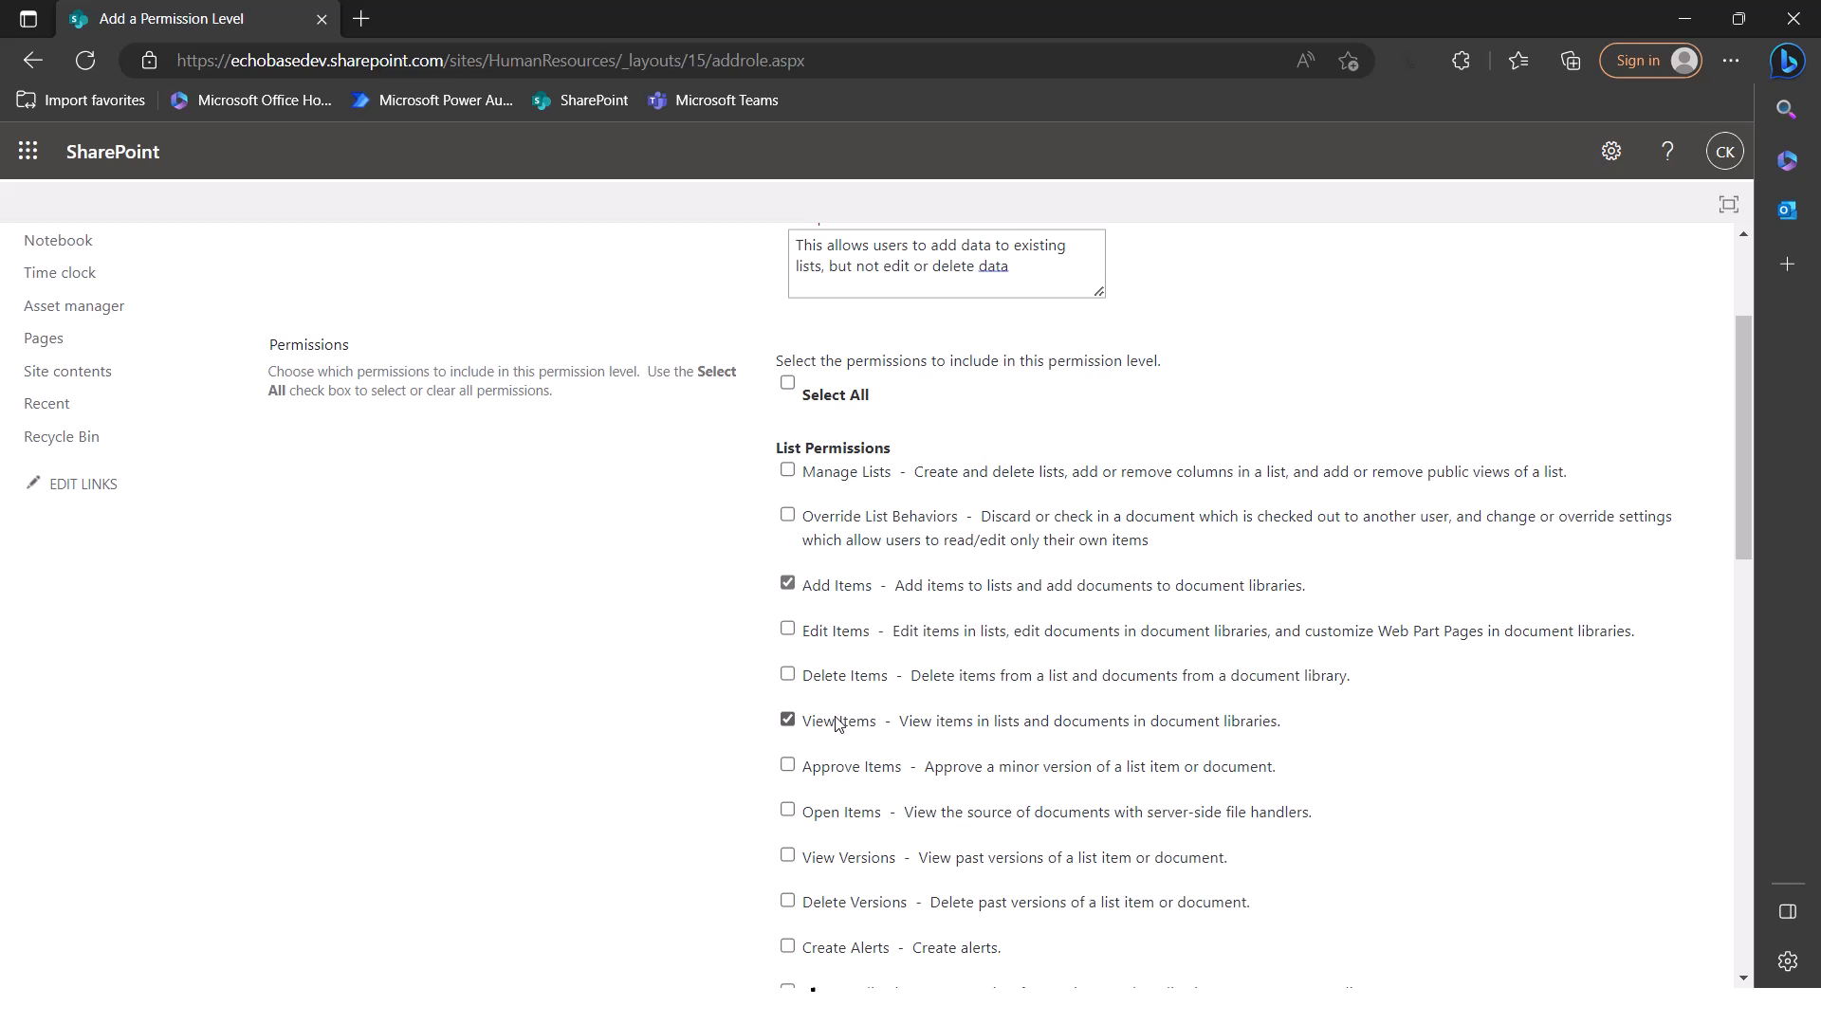
pyautogui.click(789, 720)
pyautogui.click(788, 583)
# Examine which list, site and personal permissions are selected for the "Add data only" level
pyautogui.scroll(-1, 885, 735)
pyautogui.scroll(-8, 883, 736)
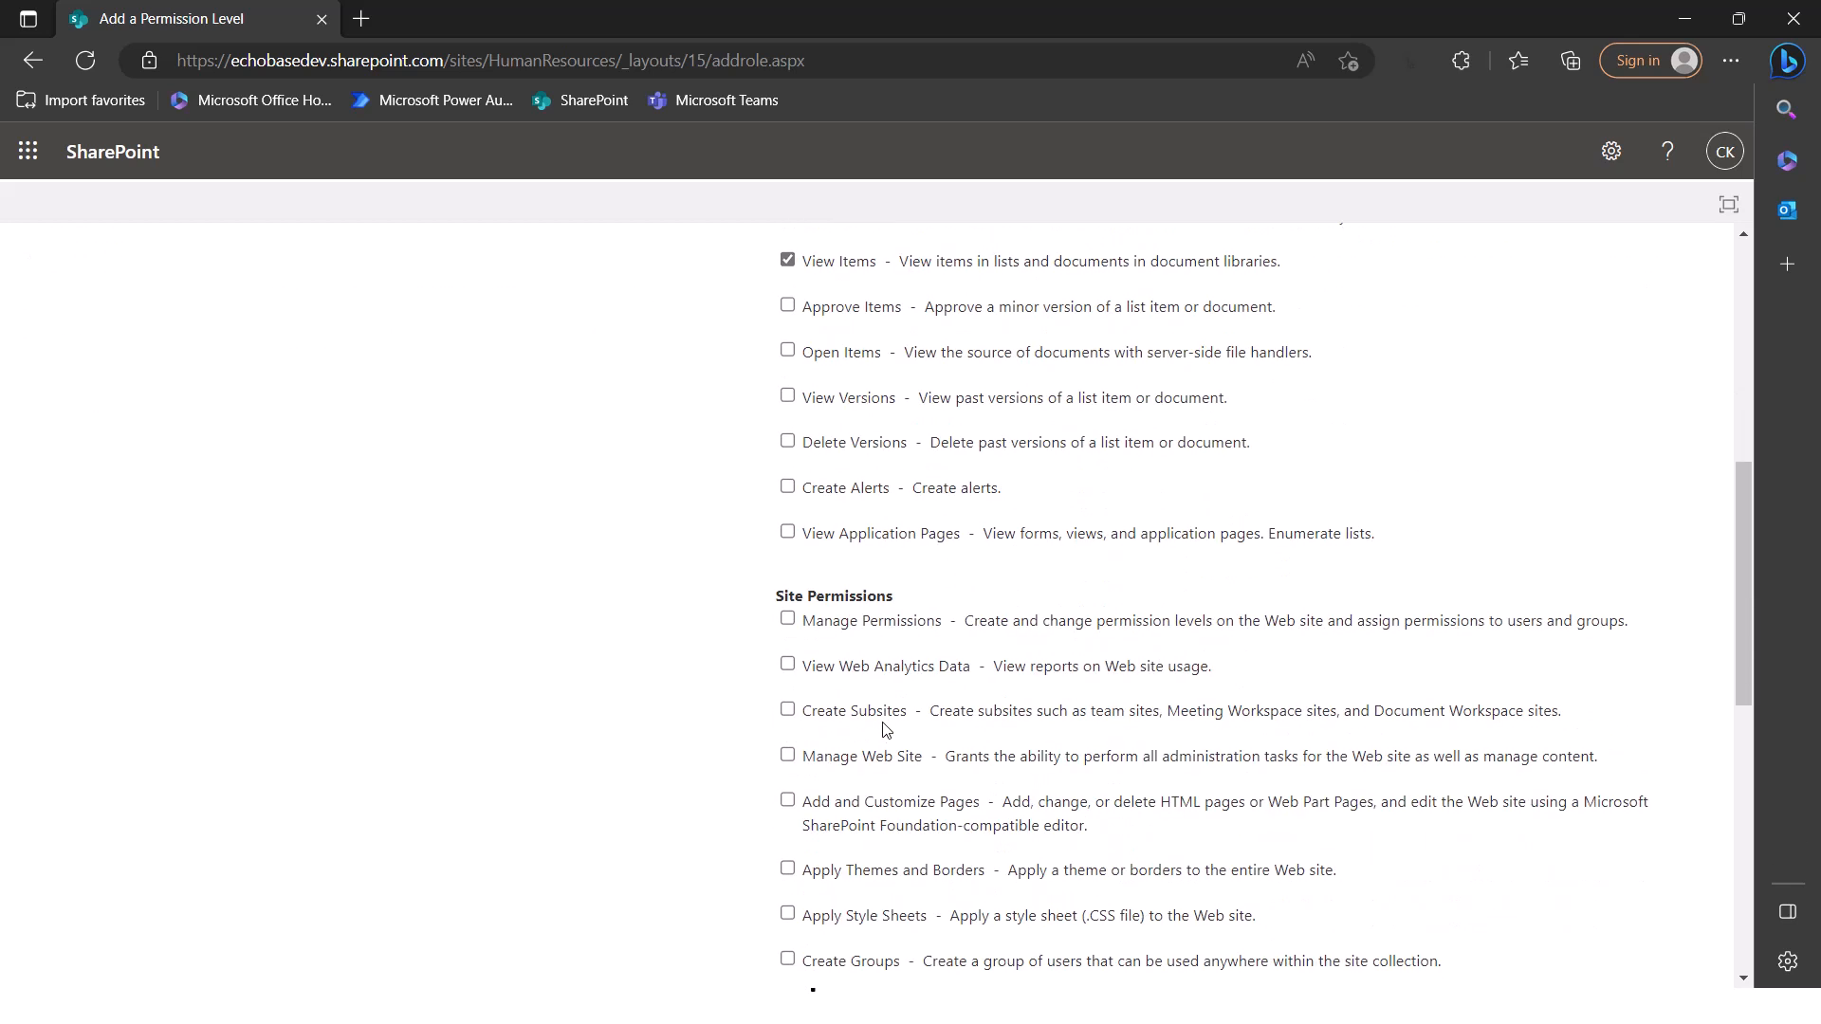
pyautogui.scroll(-1, 882, 742)
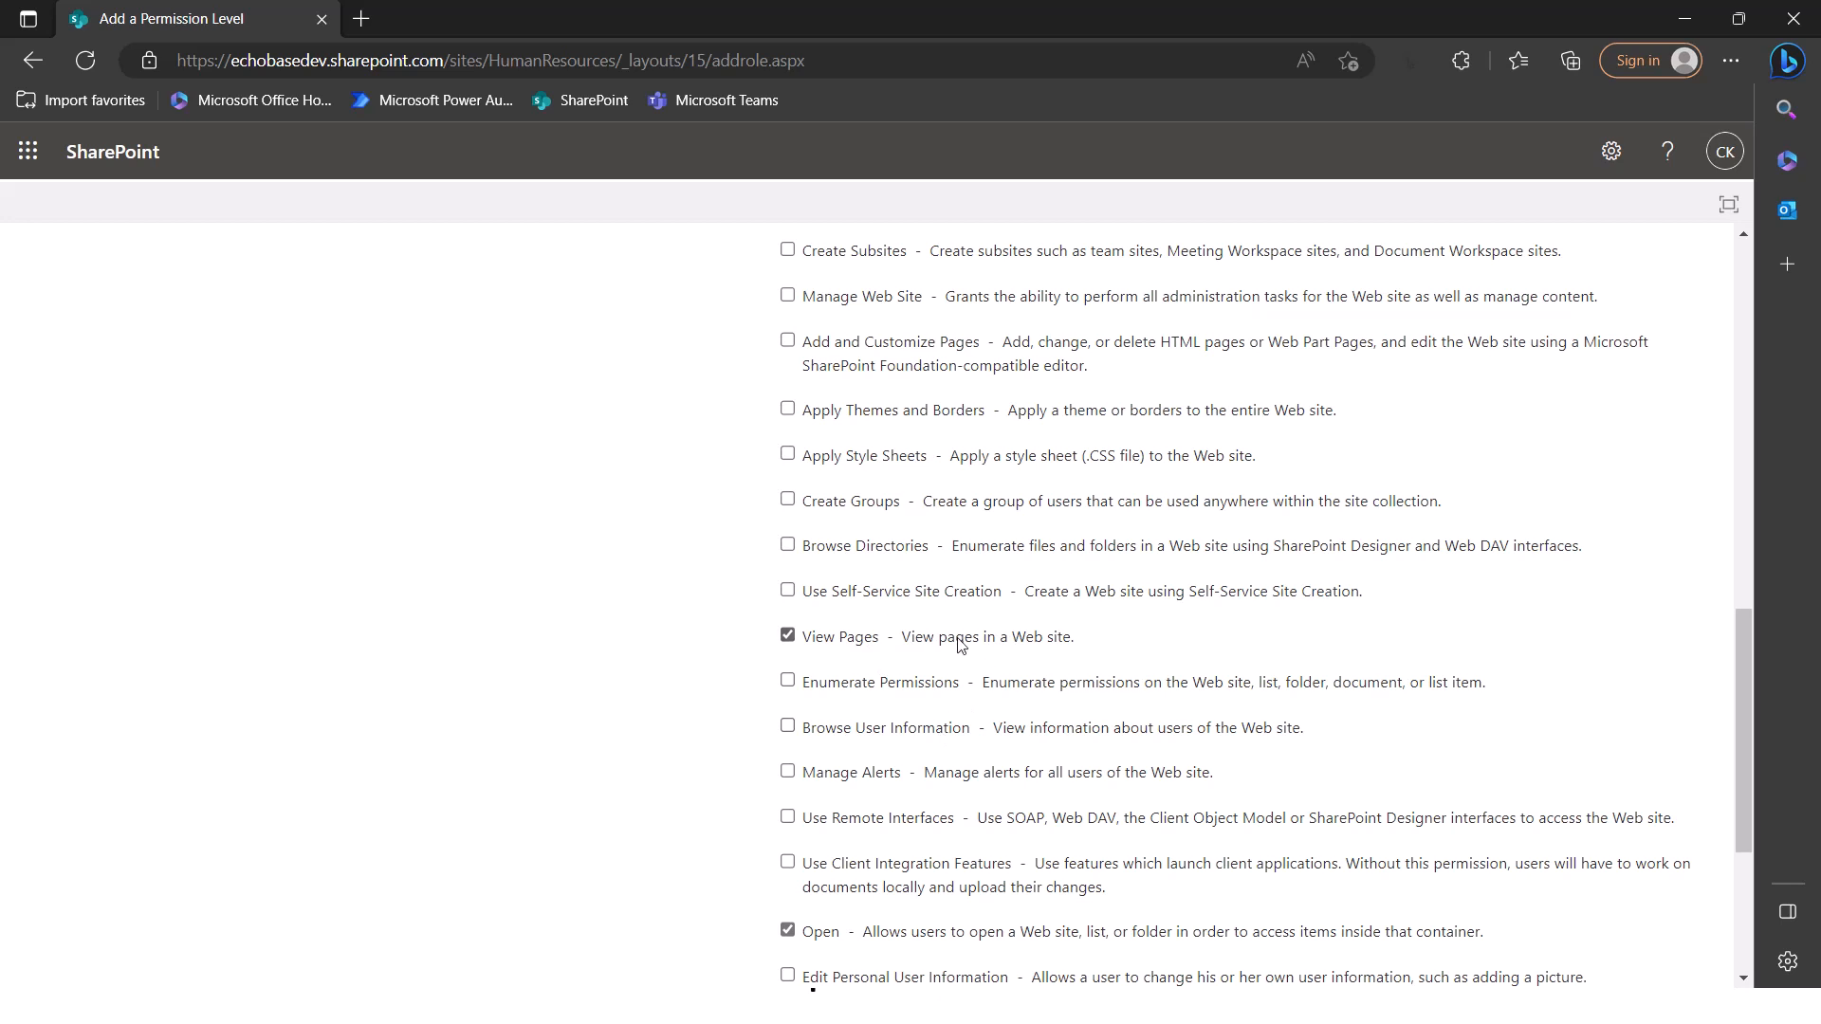
pyautogui.scroll(-1, 893, 818)
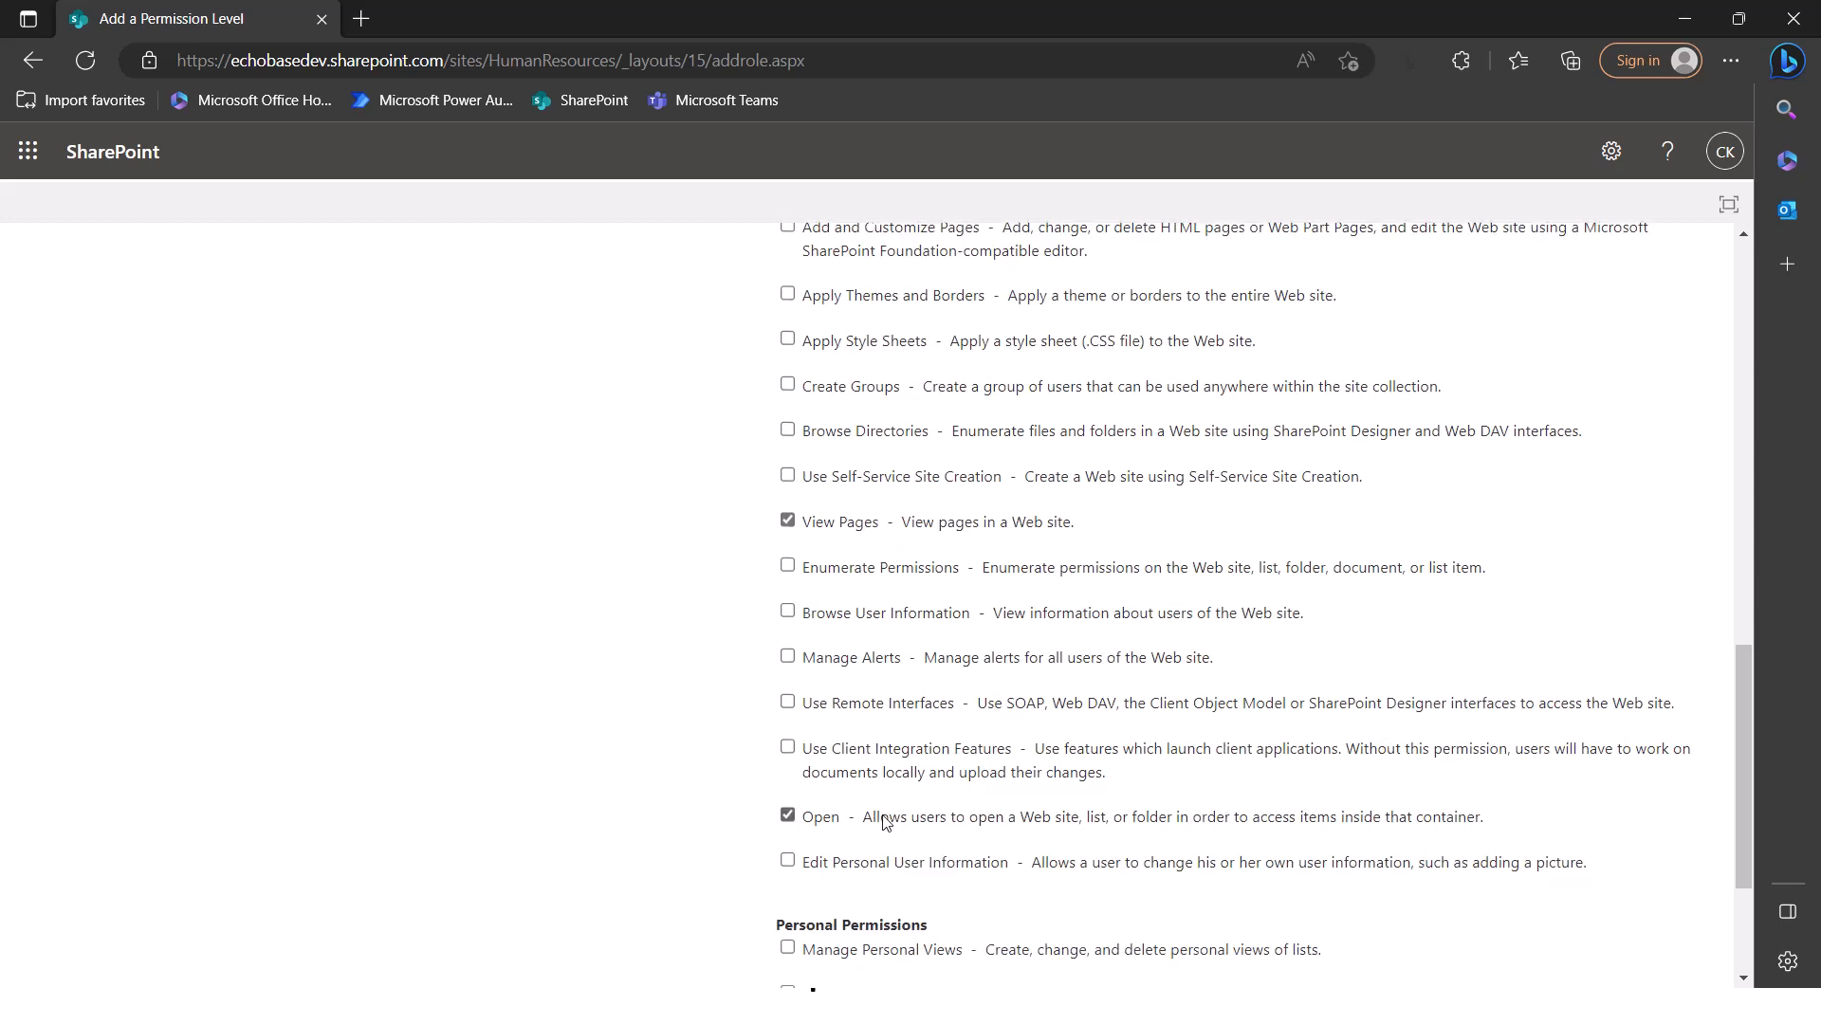
pyautogui.scroll(3, 880, 807)
pyautogui.scroll(5, 876, 793)
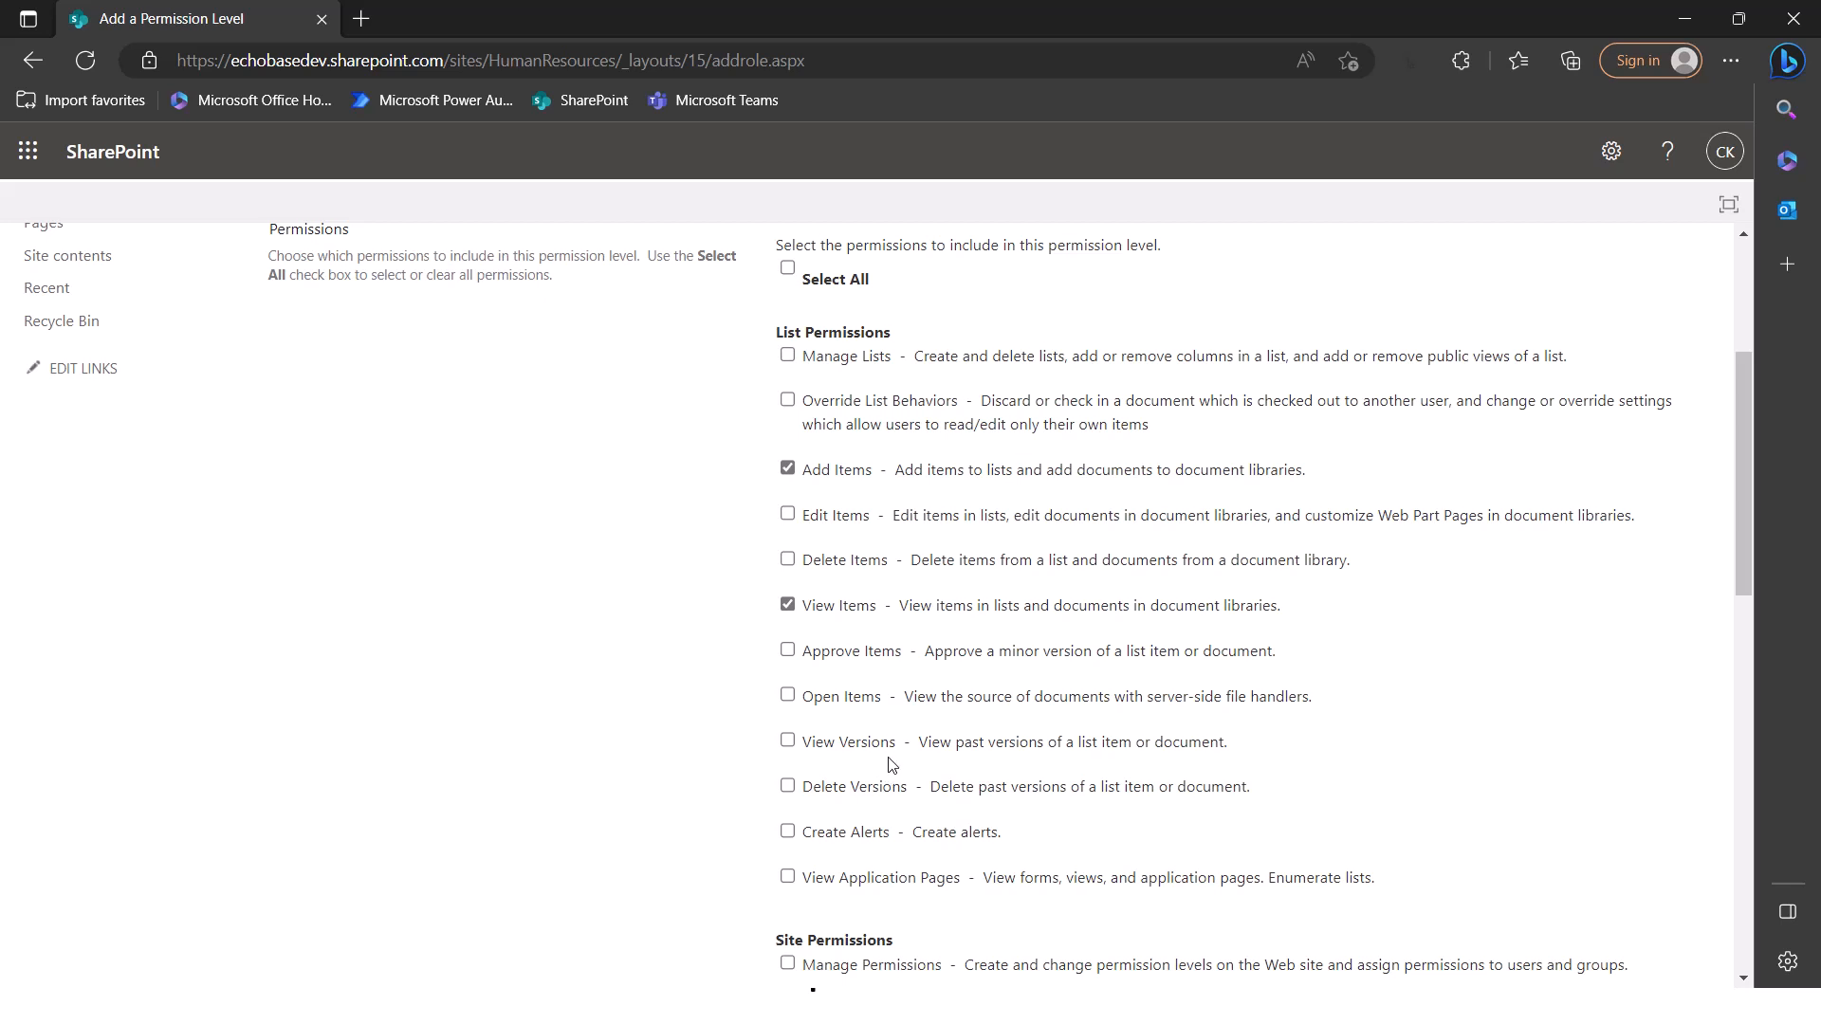
pyautogui.scroll(-3, 878, 749)
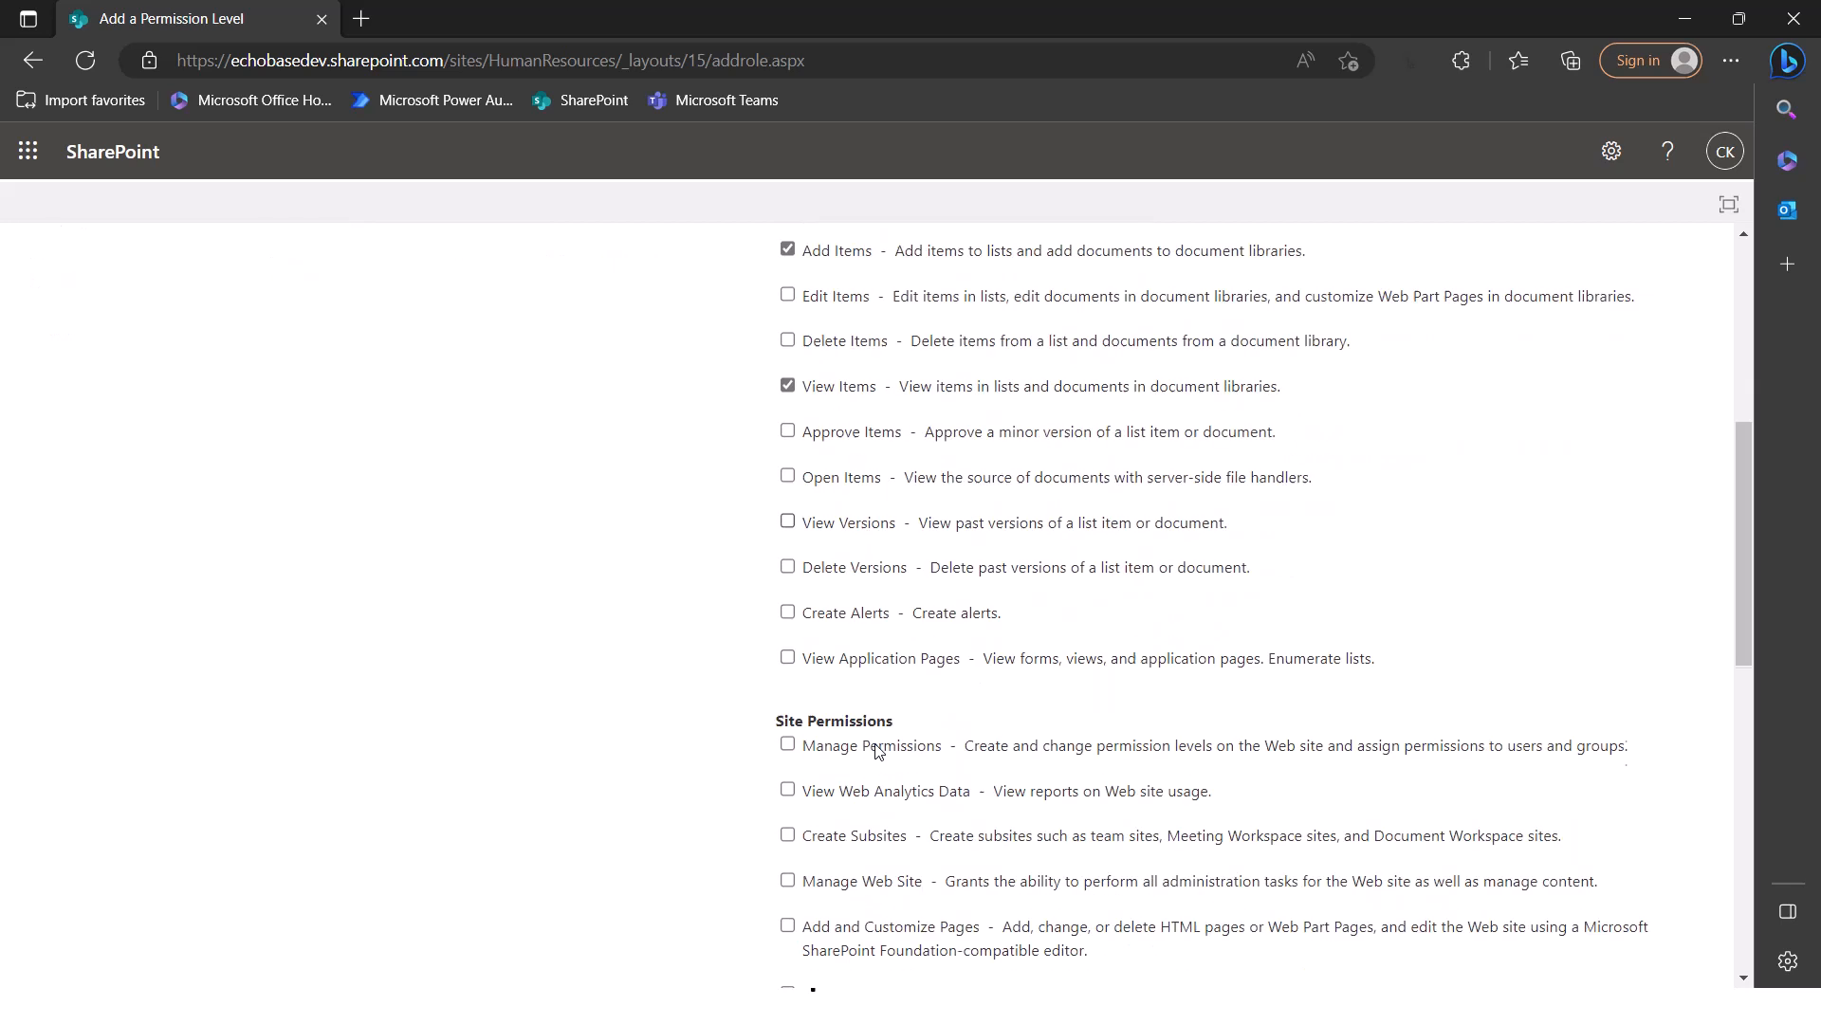
pyautogui.scroll(-4, 874, 735)
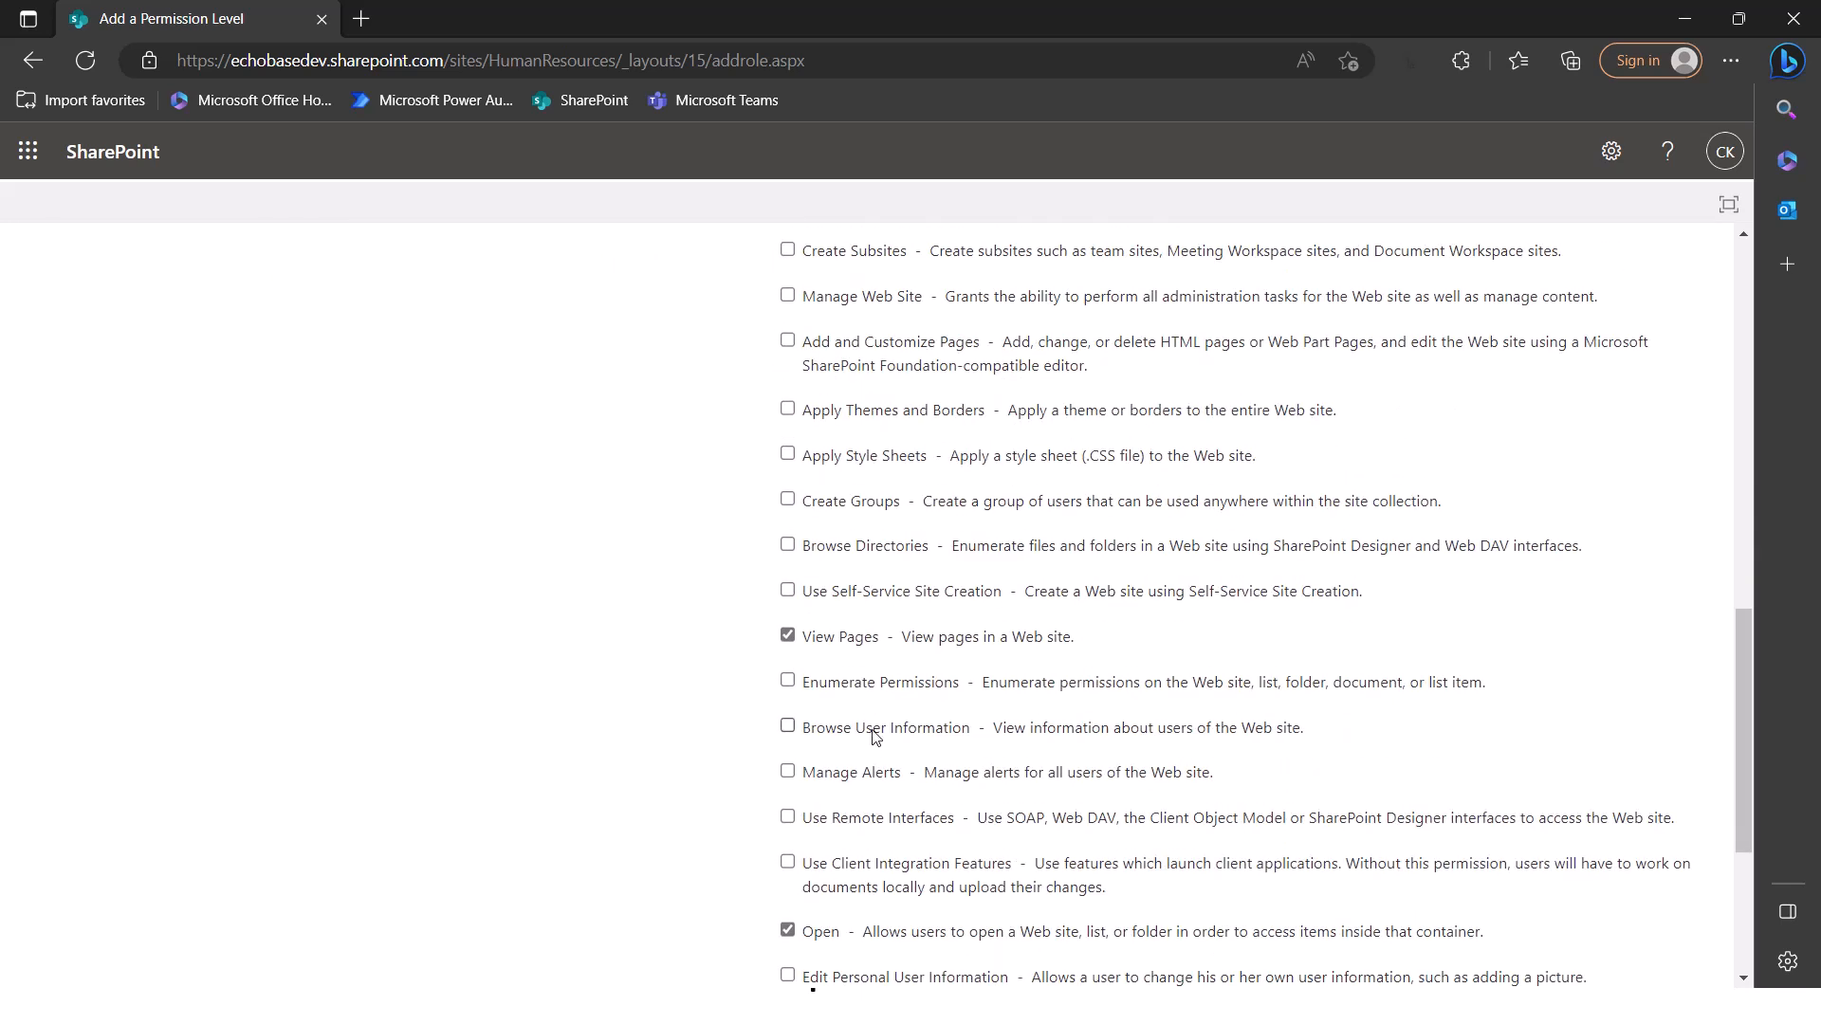
pyautogui.scroll(-3, 871, 735)
pyautogui.scroll(2, 881, 735)
pyautogui.scroll(7, 880, 735)
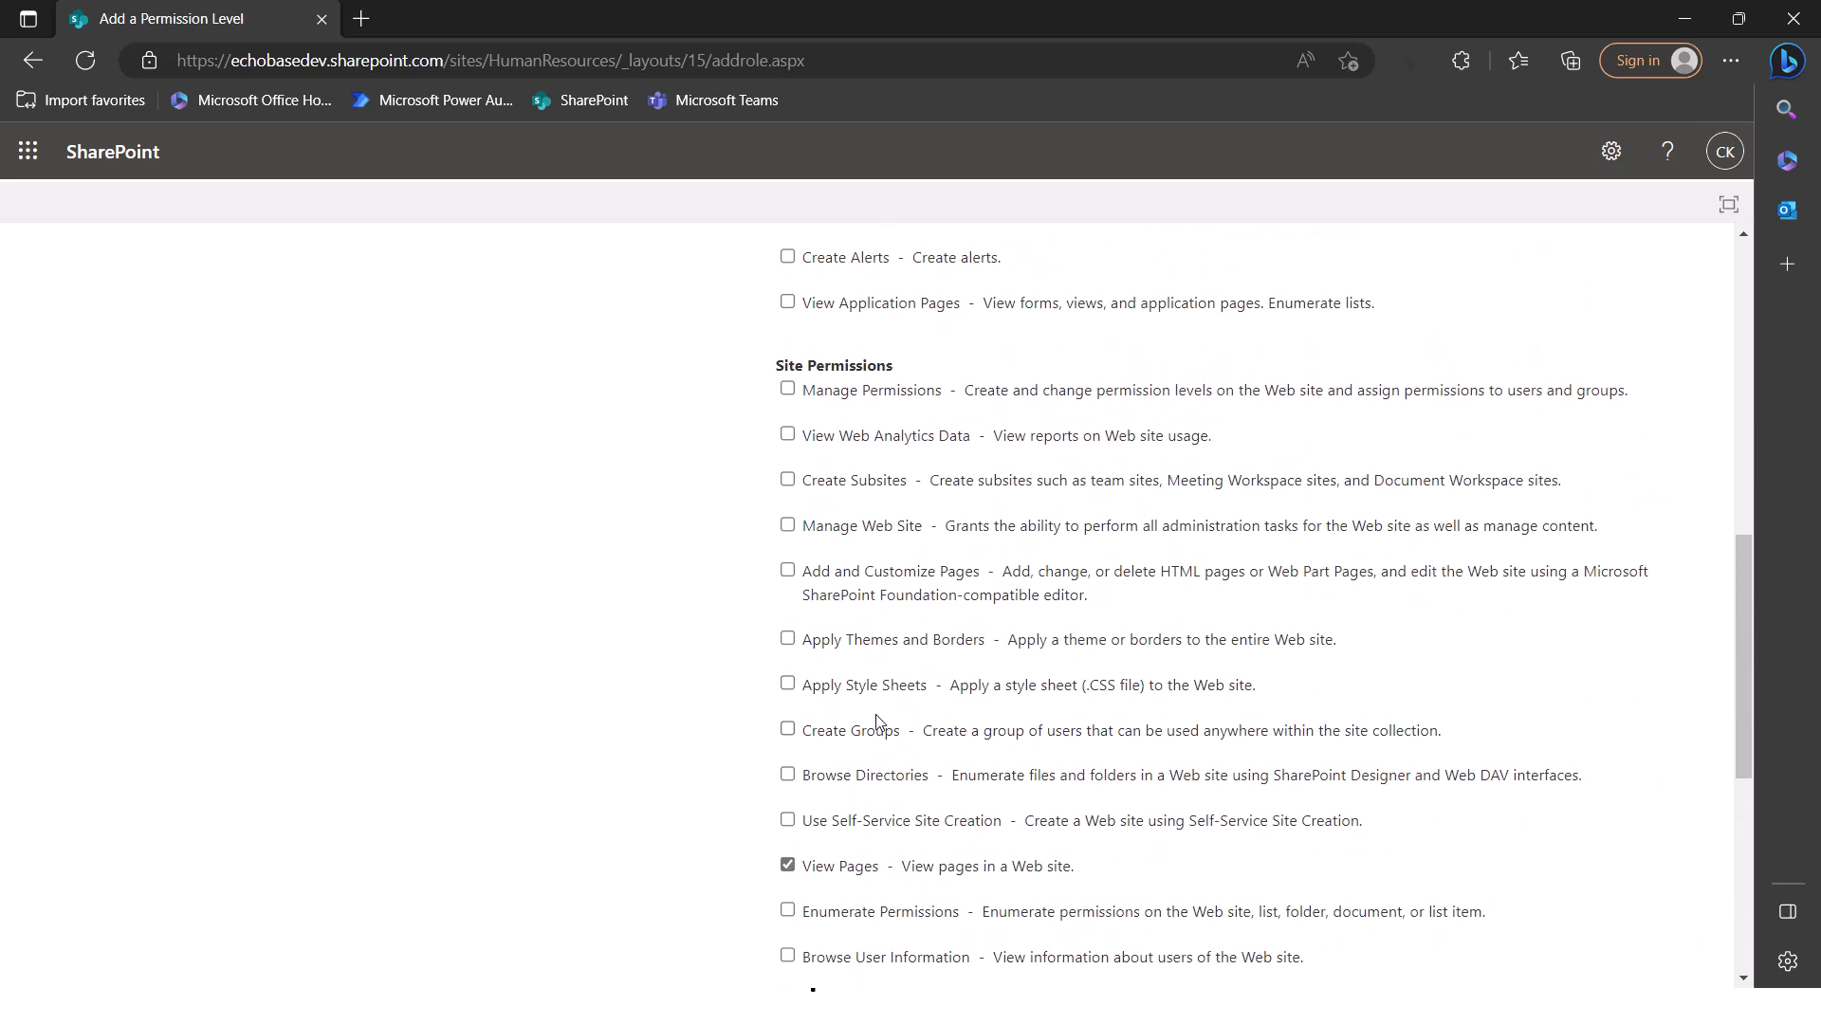
# Submit the "Add data only" permission level with its selected permissions
pyautogui.click(787, 468)
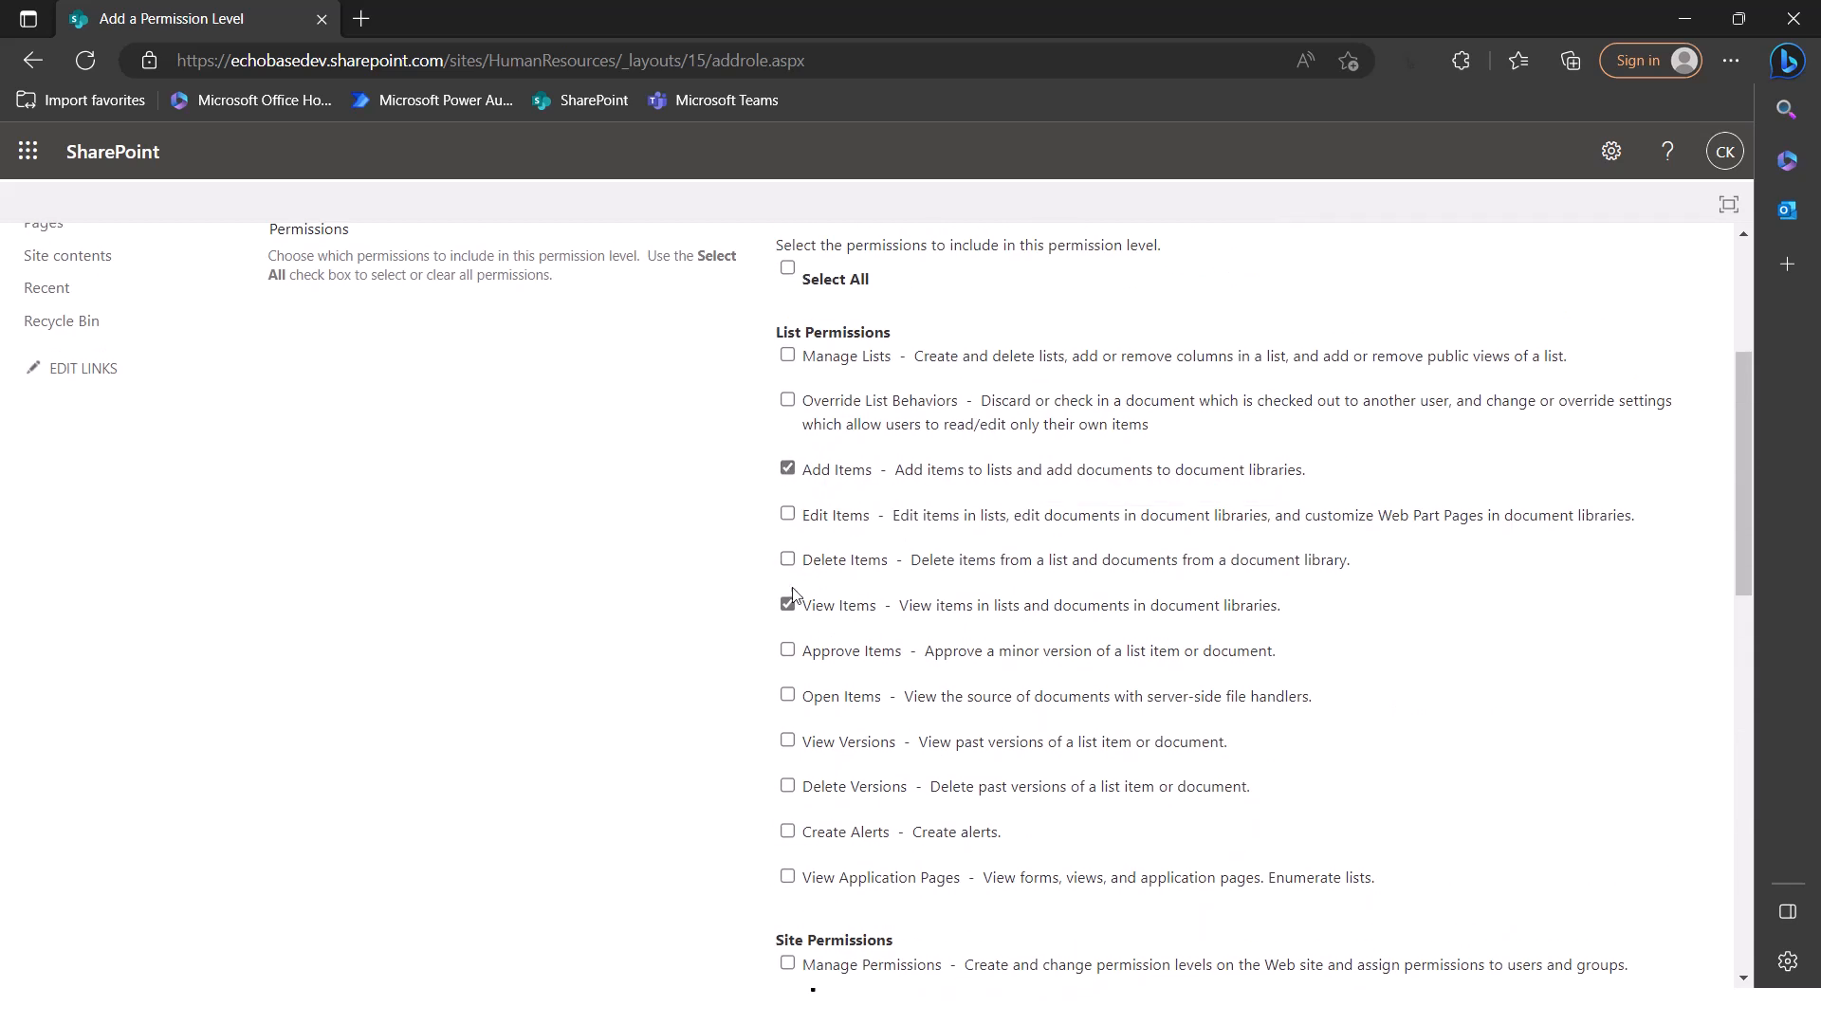
pyautogui.scroll(-5, 835, 640)
pyautogui.scroll(-5, 837, 653)
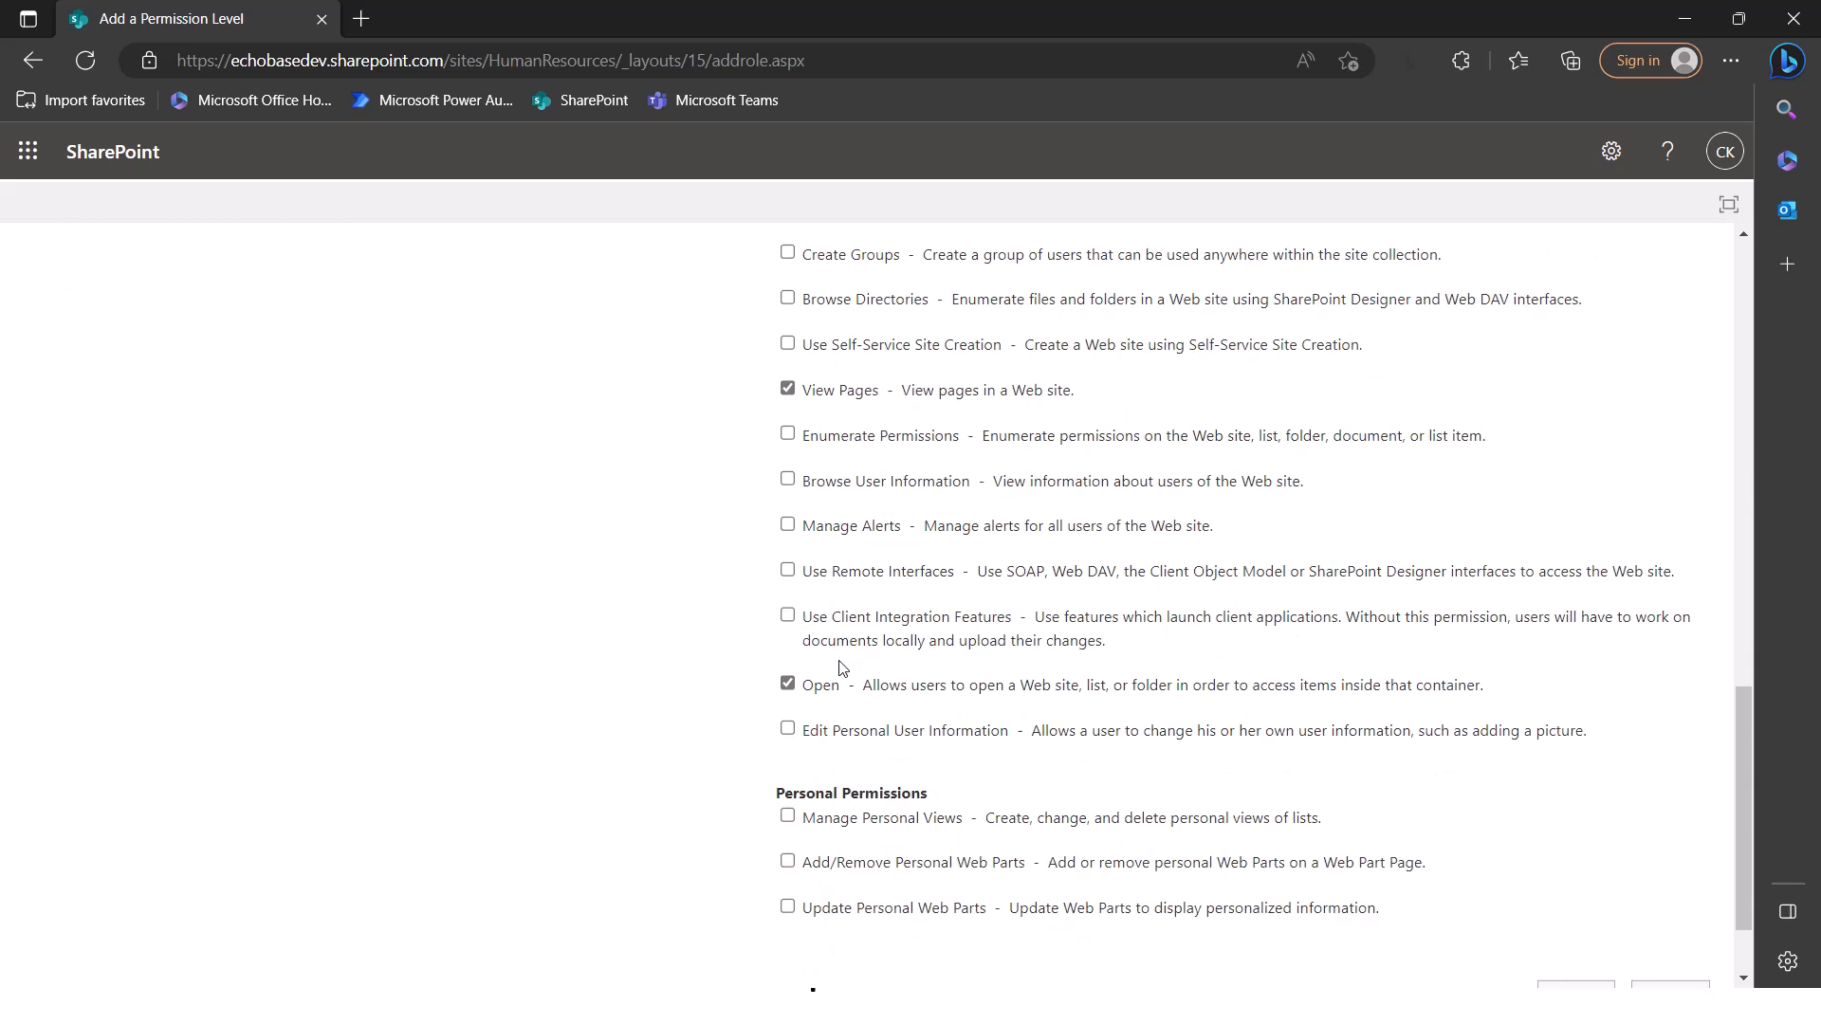
pyautogui.click(1567, 879)
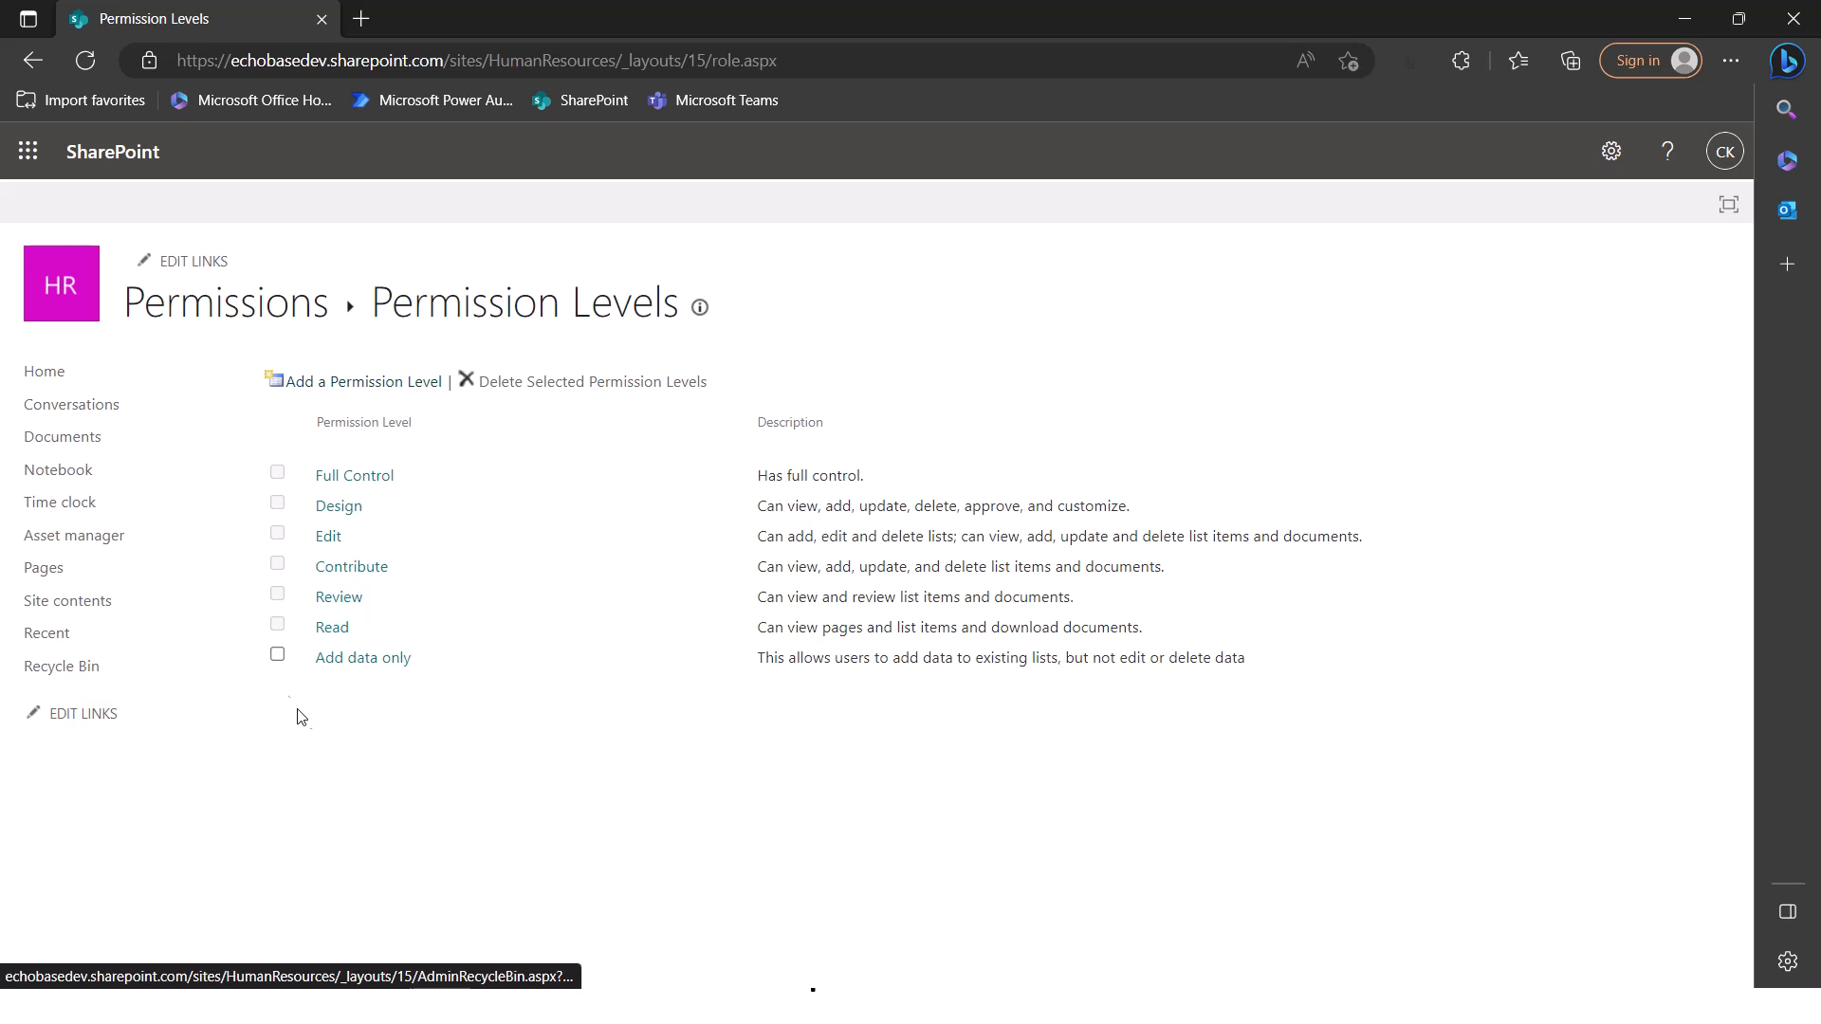
# Start a new permission level named "Edit only" with the description "Allows users to edit list data but not create new items."
pyautogui.click(378, 389)
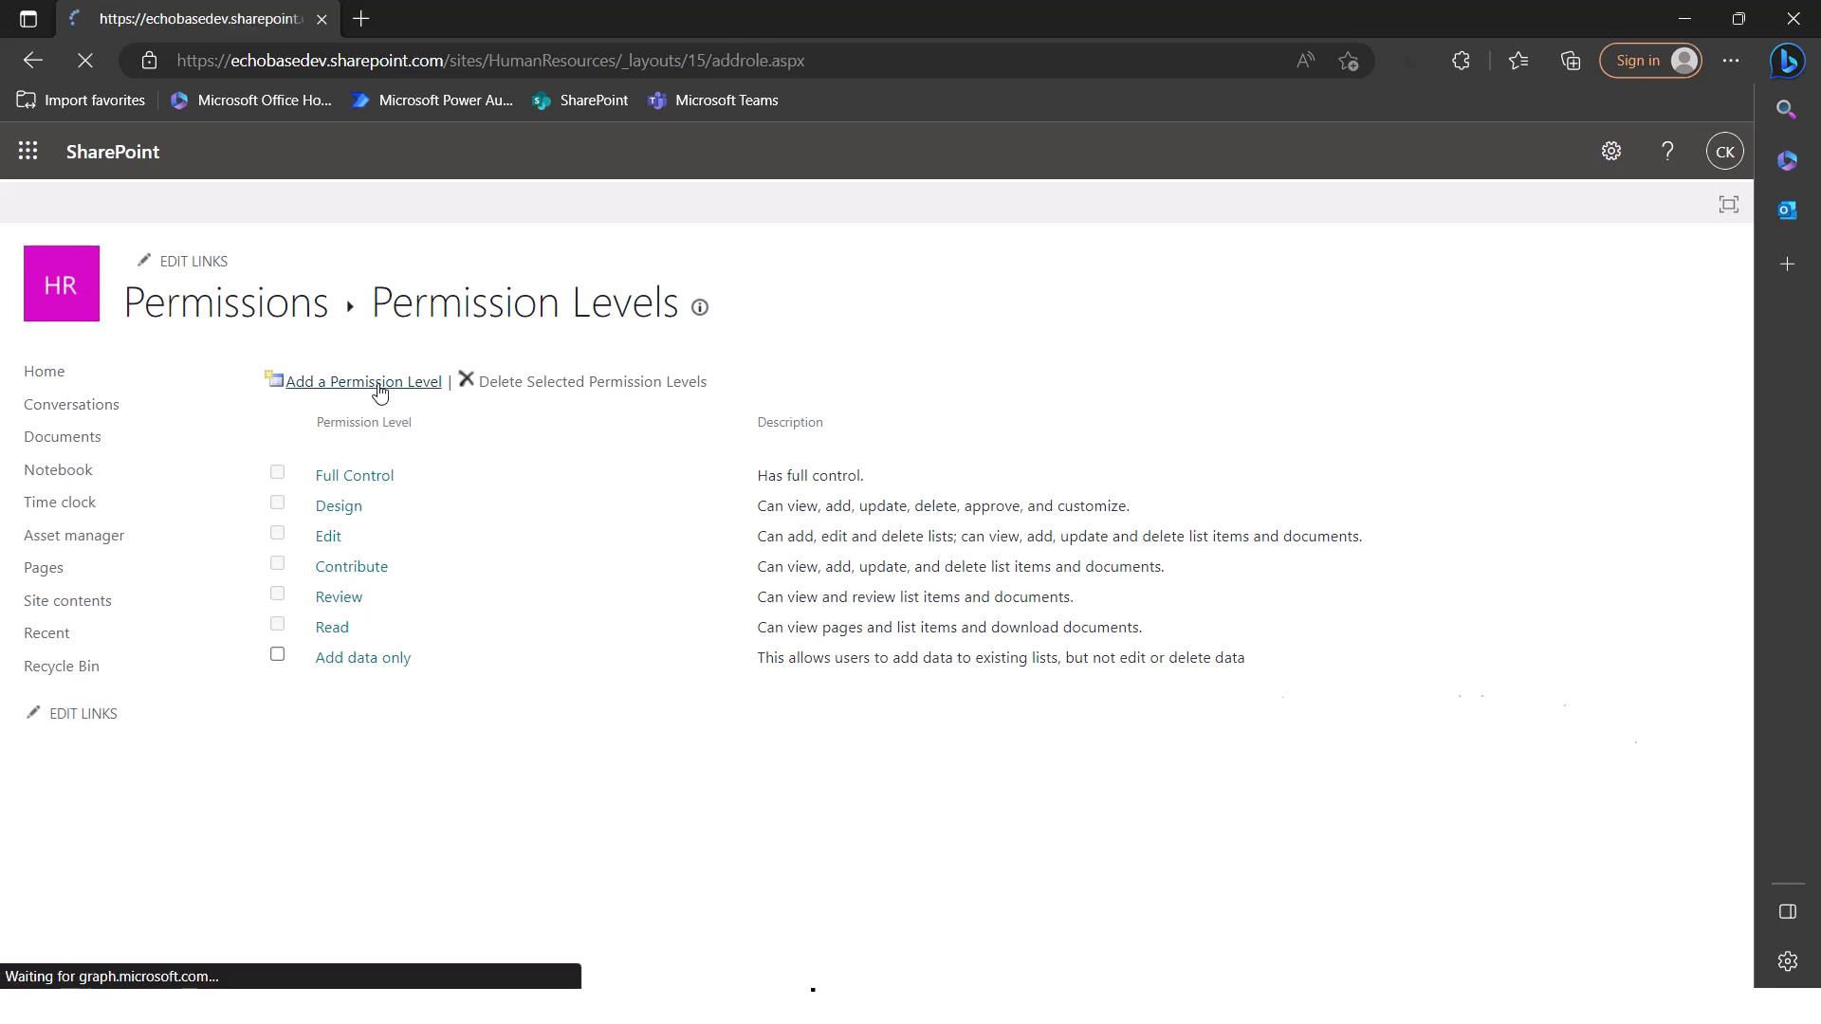
pyautogui.write('Edit only')
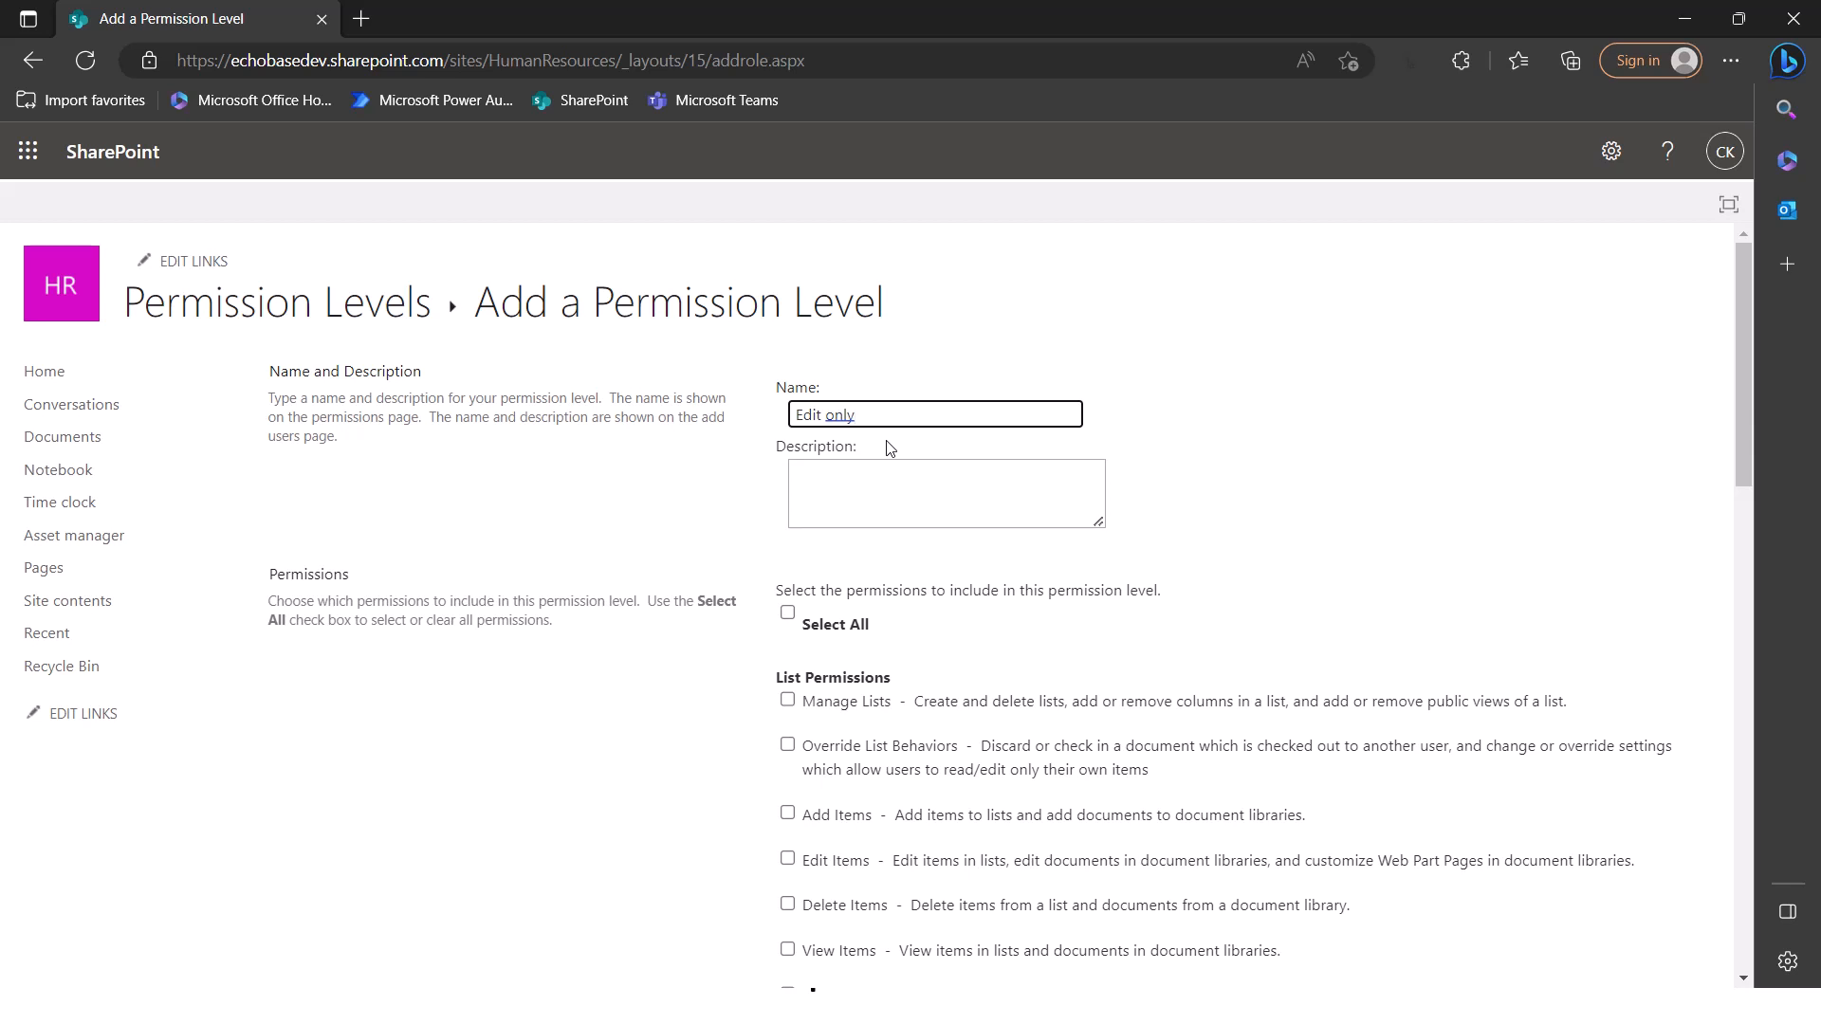
pyautogui.click(874, 470)
pyautogui.write('Allows users to edit list data bty')
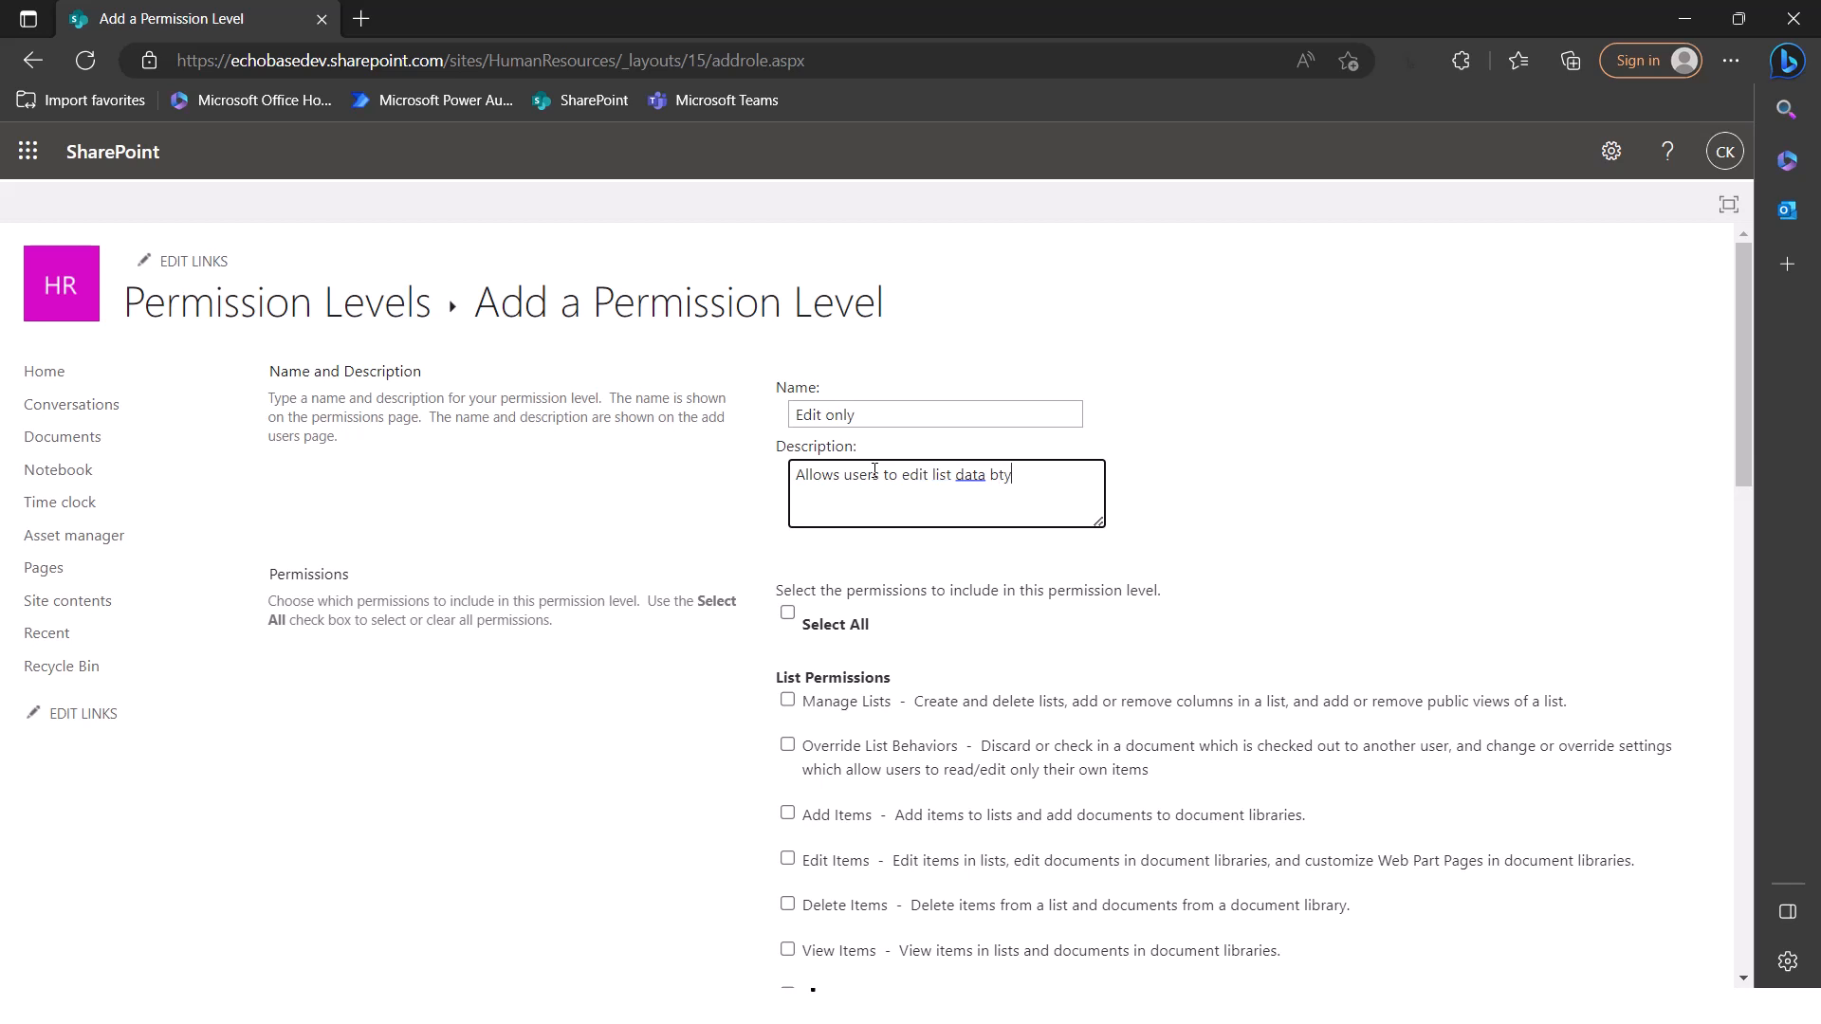
pyautogui.press('BackSpace')
pyautogui.write('ut not create new items.')
# Include the Edit Items list permission, check the permissions selected along with it, and create the "Edit only" level
pyautogui.scroll(-2, 782, 777)
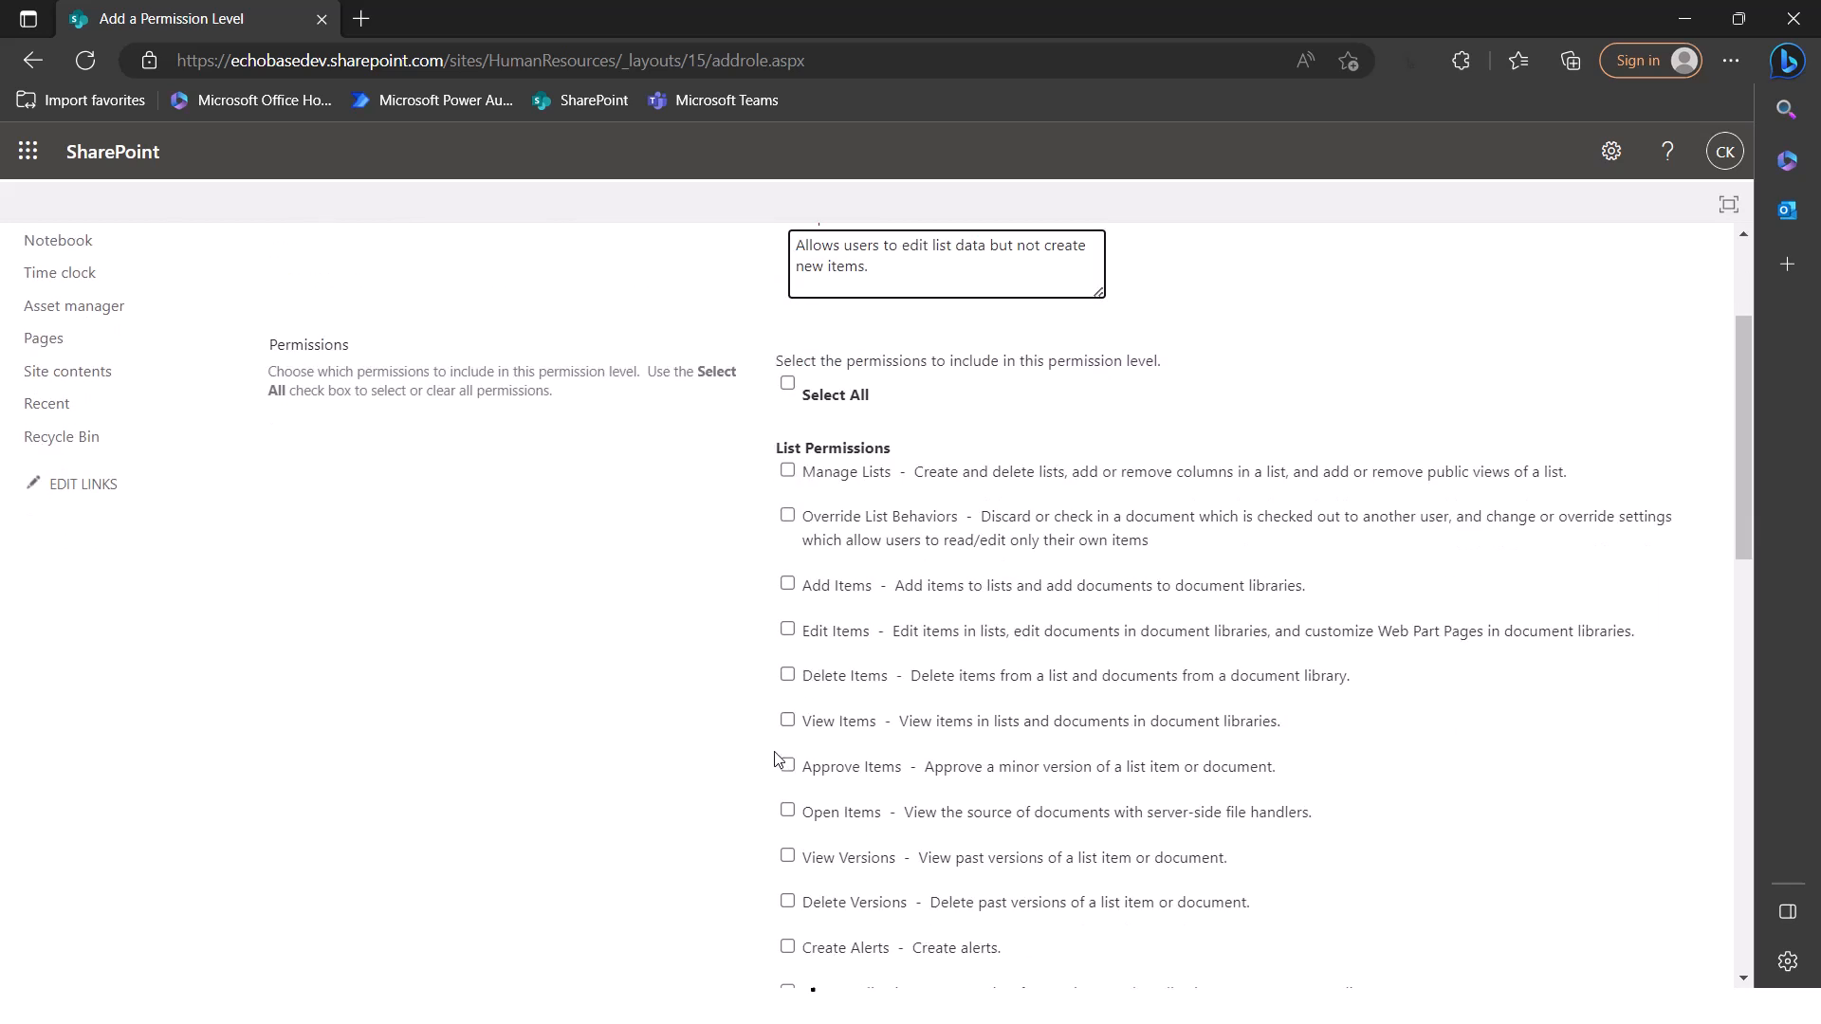
pyautogui.click(788, 631)
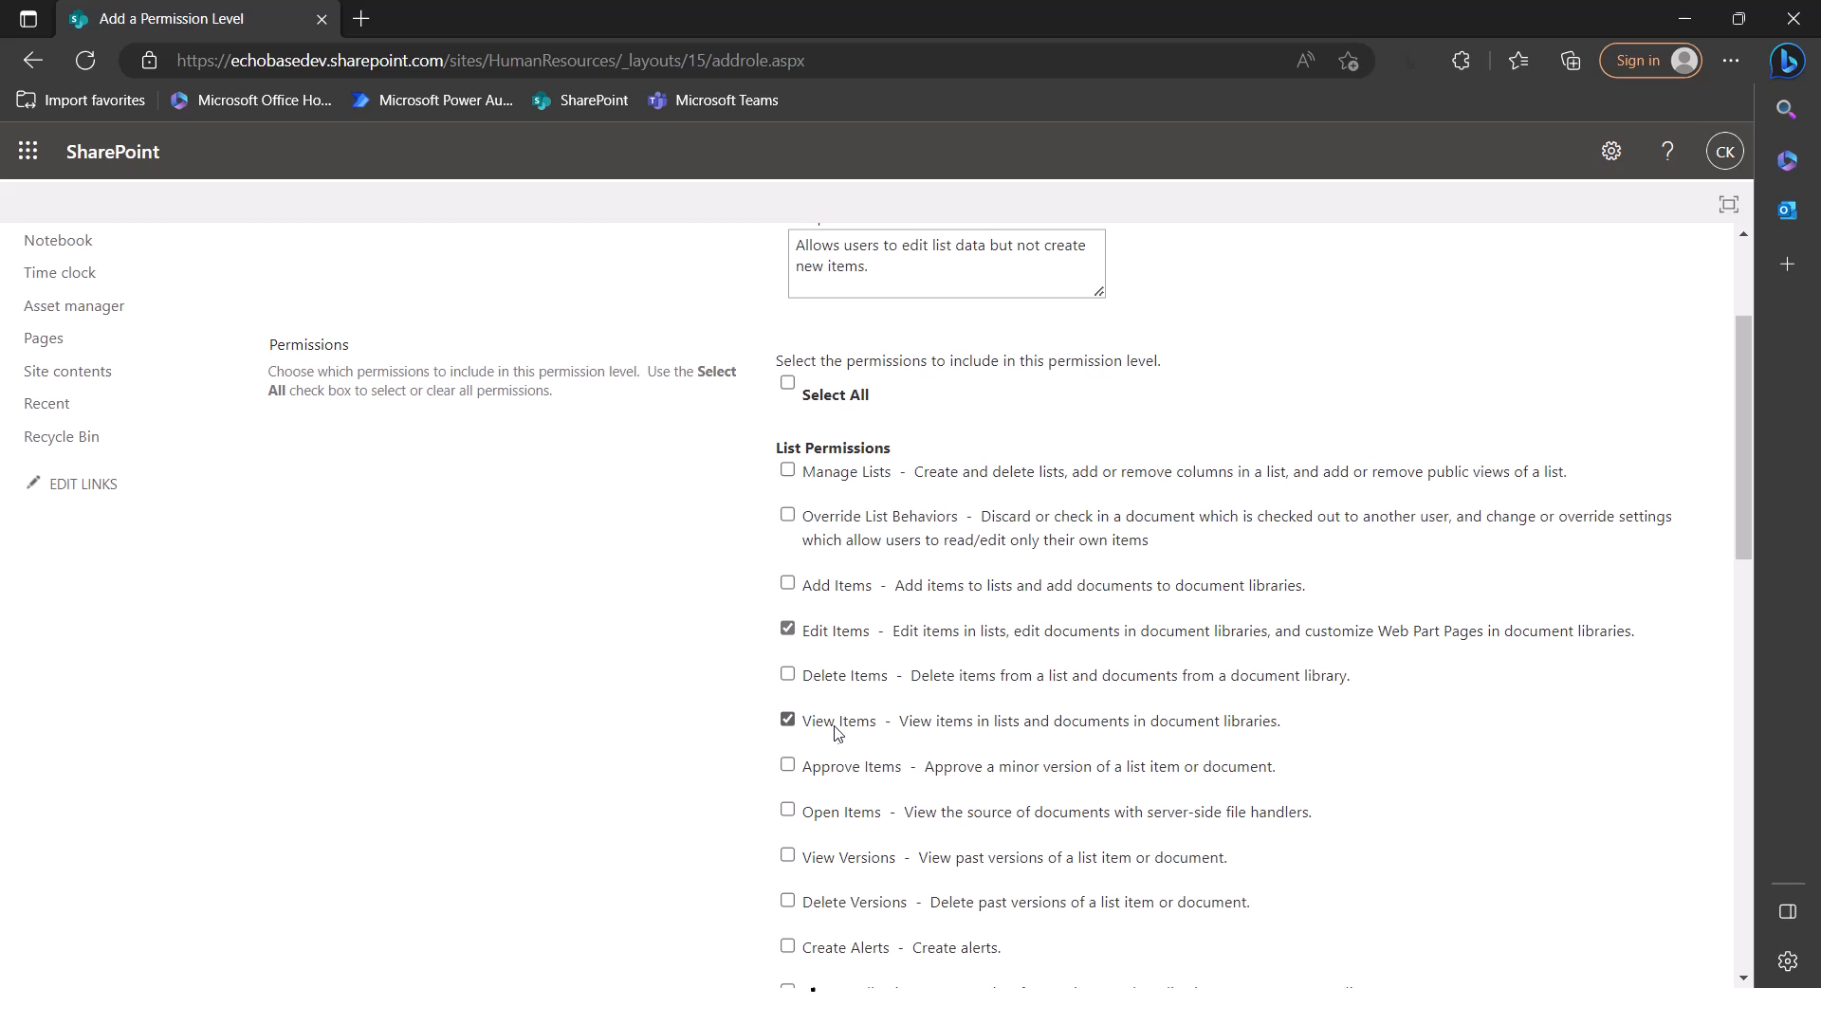
pyautogui.scroll(-7, 851, 749)
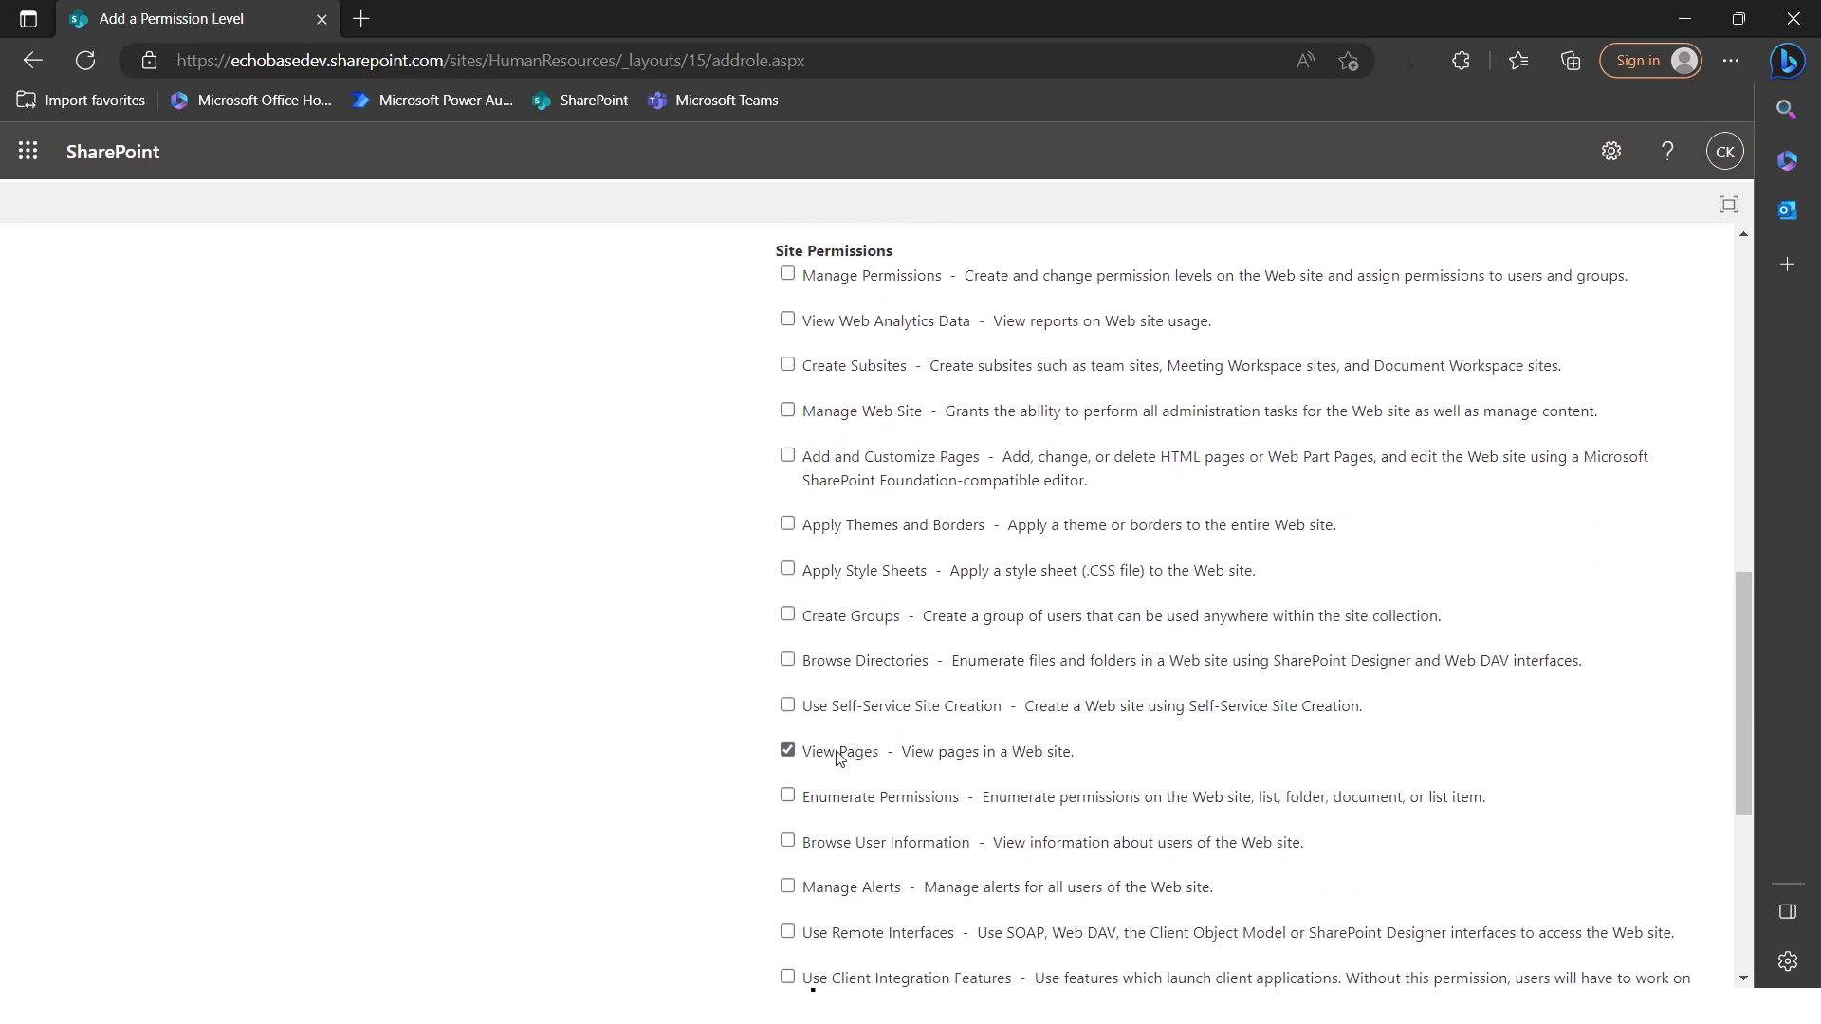
pyautogui.scroll(-2, 852, 766)
pyautogui.scroll(9, 863, 819)
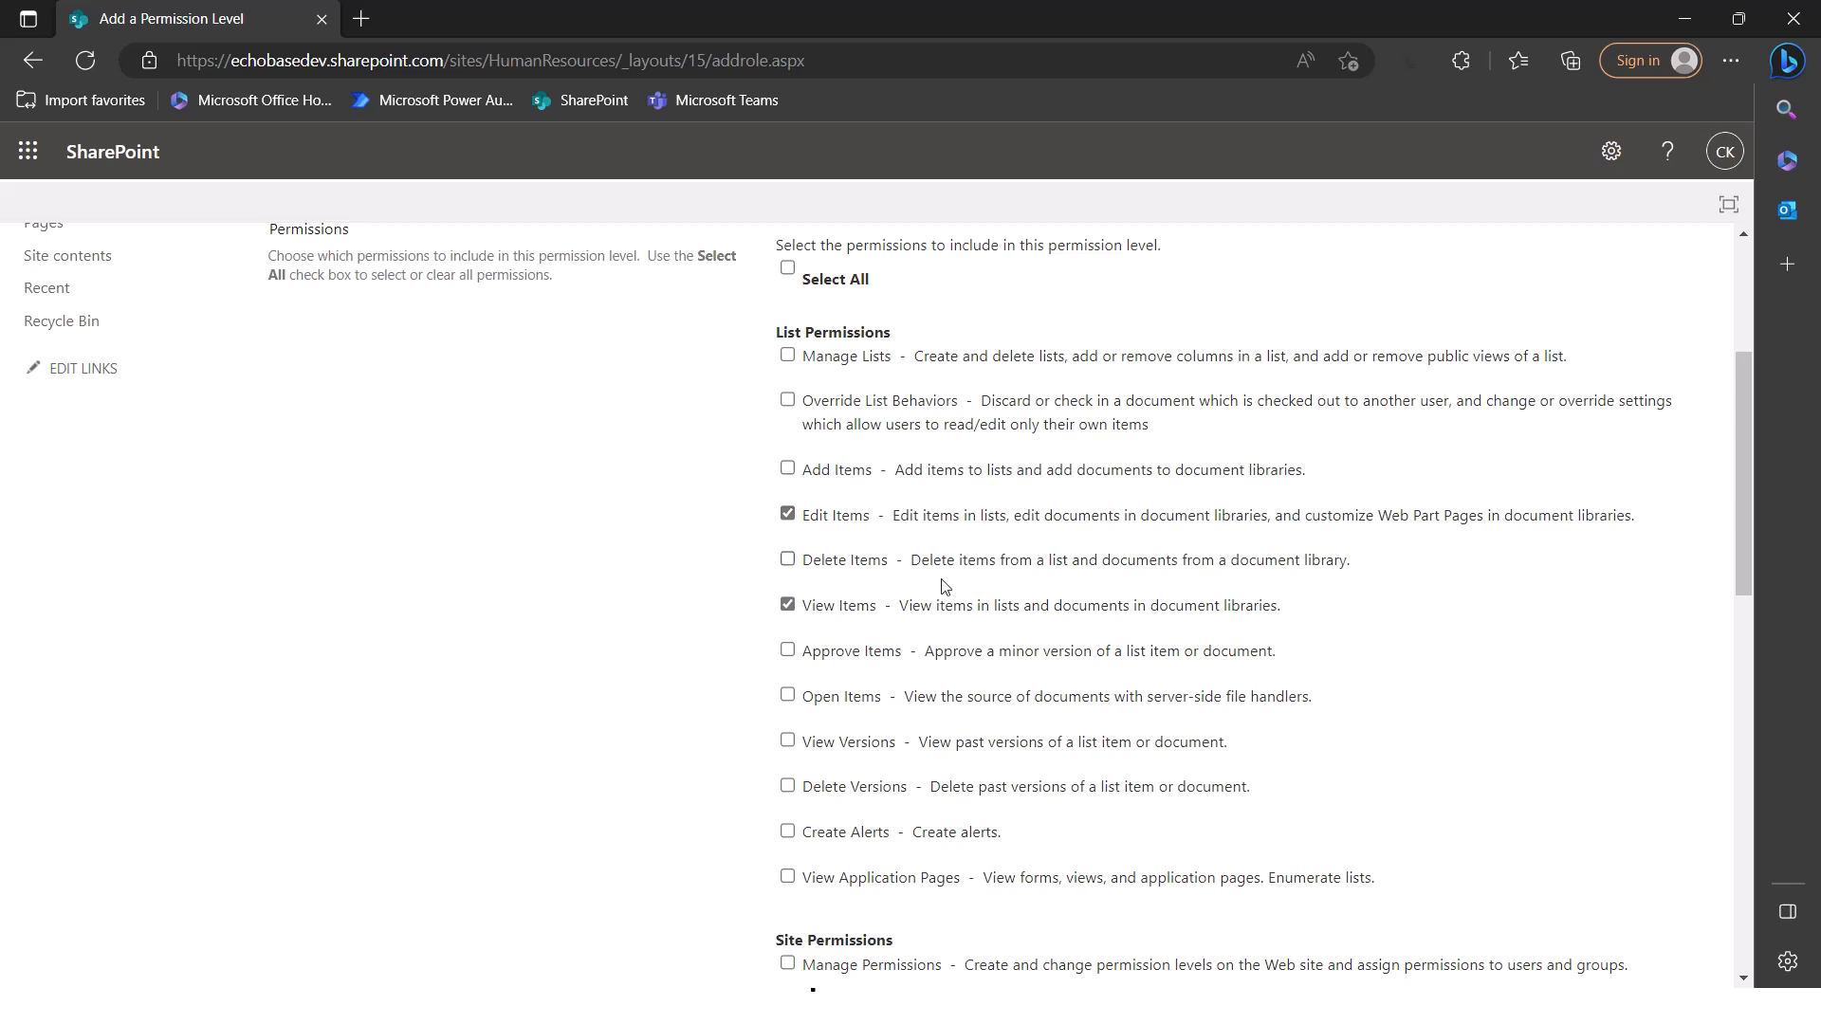
pyautogui.scroll(-12, 1000, 629)
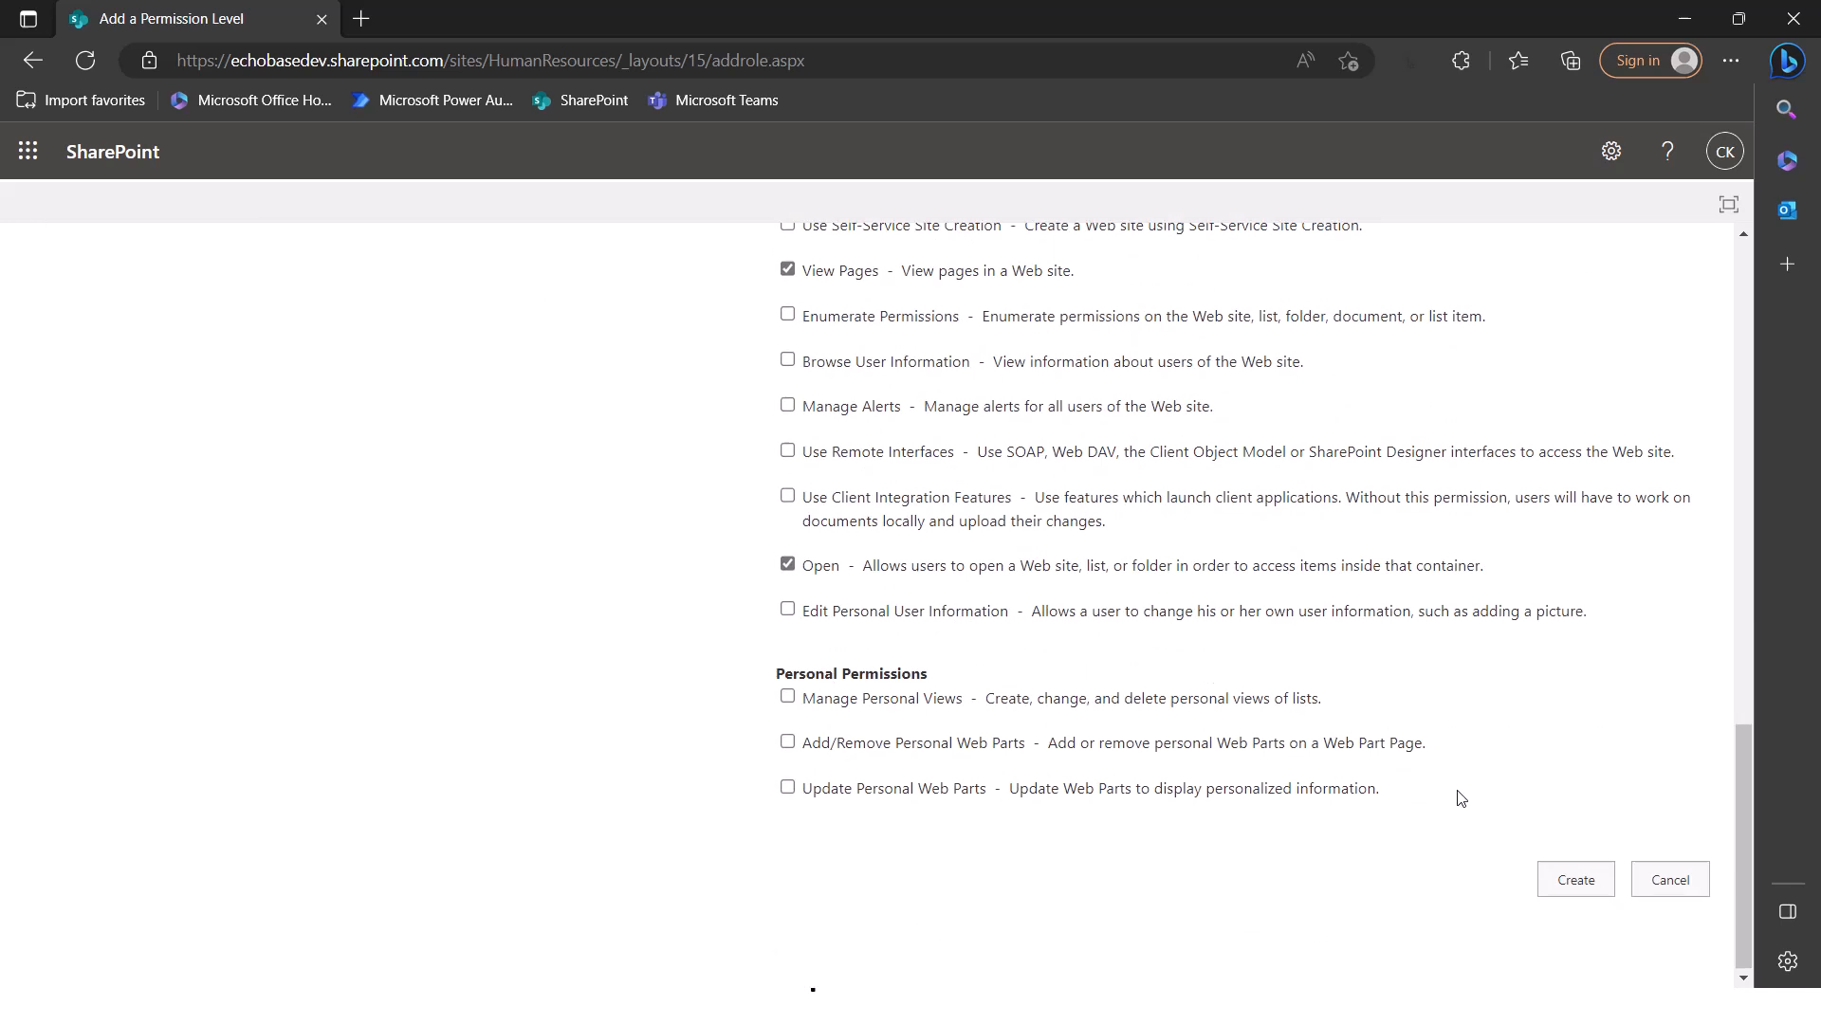
pyautogui.click(1574, 892)
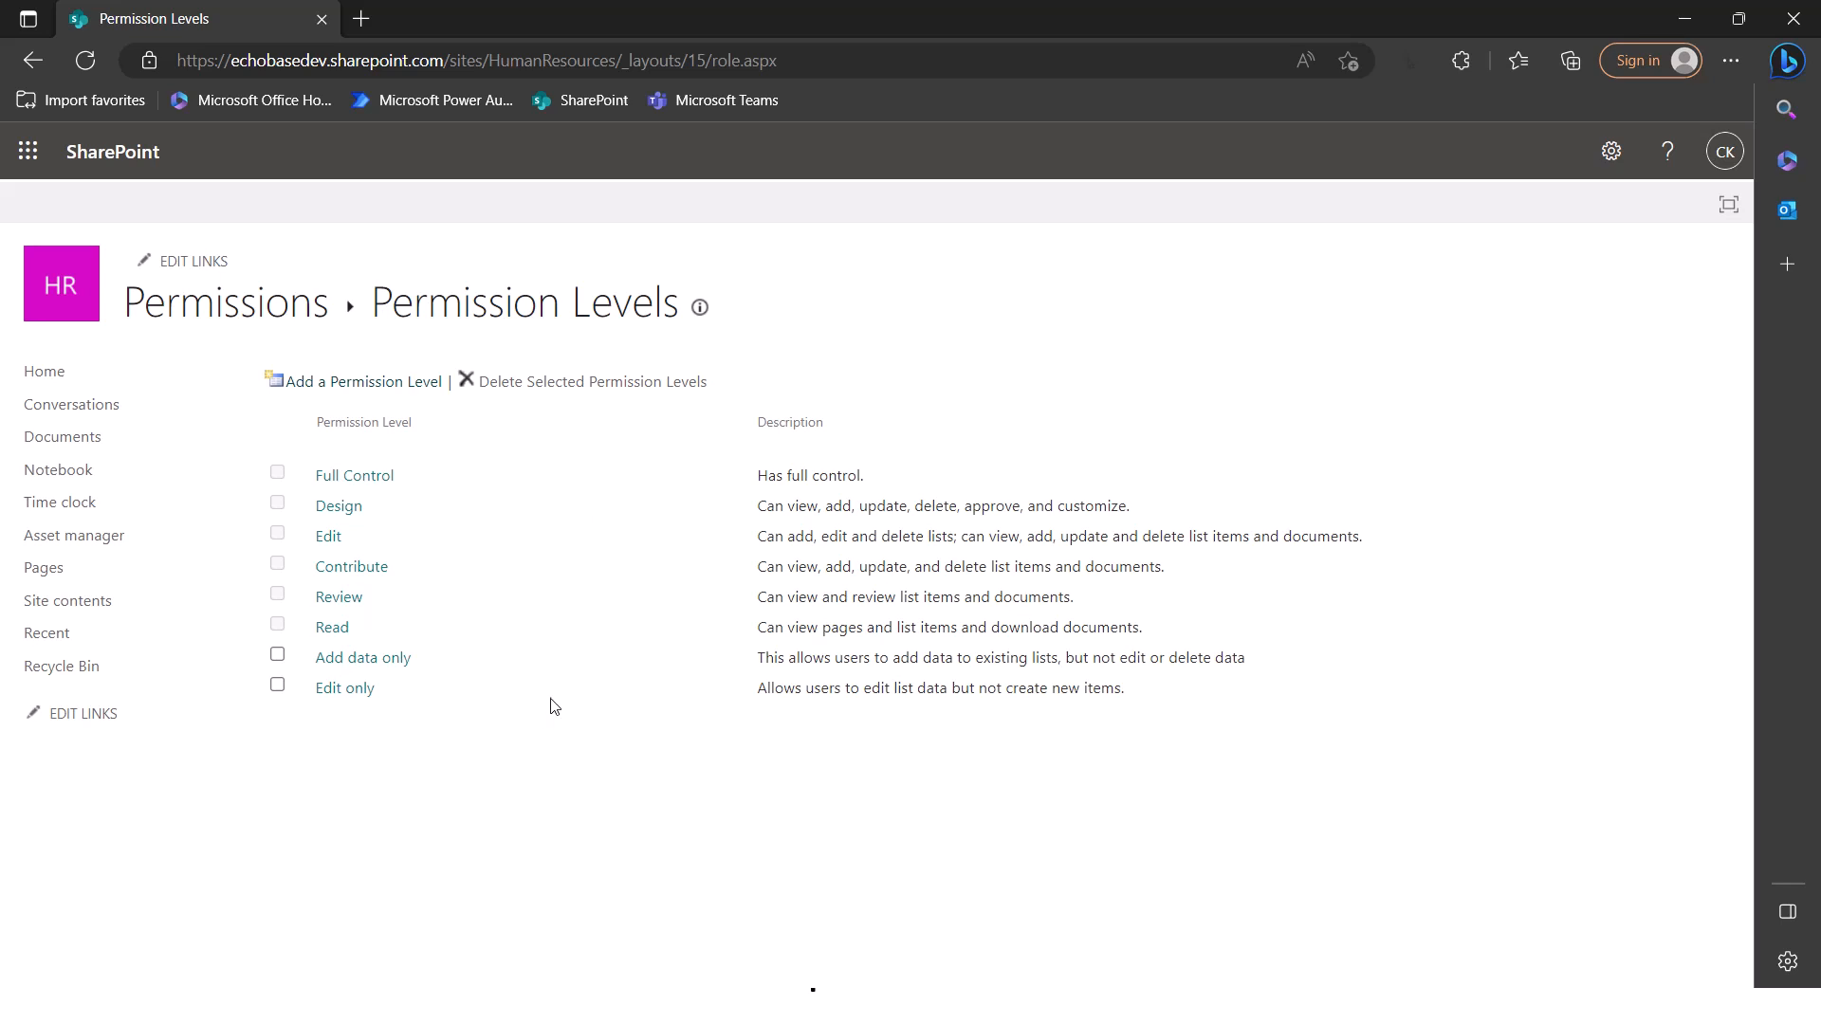
# Switch to the PowerPoint slide show and advance to the "Other best practices" slide
pyautogui.hotkey('alt', 'Tab')
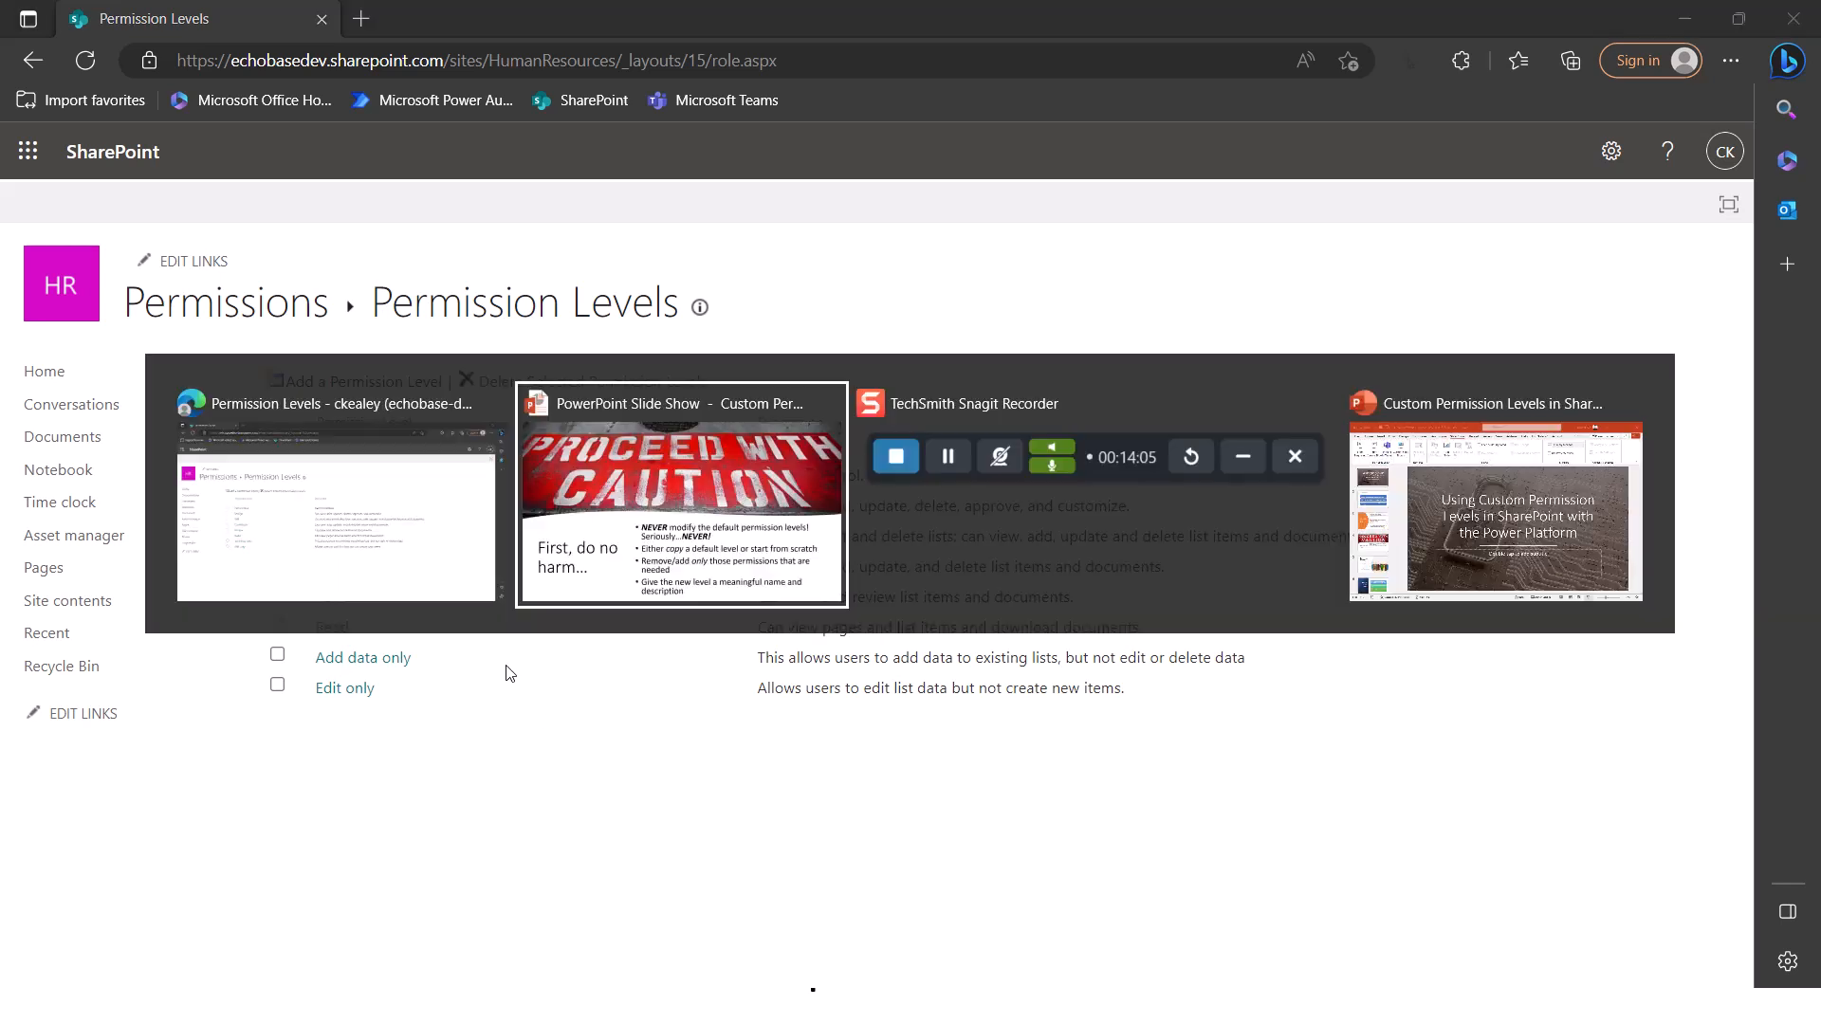
pyautogui.press('Right')
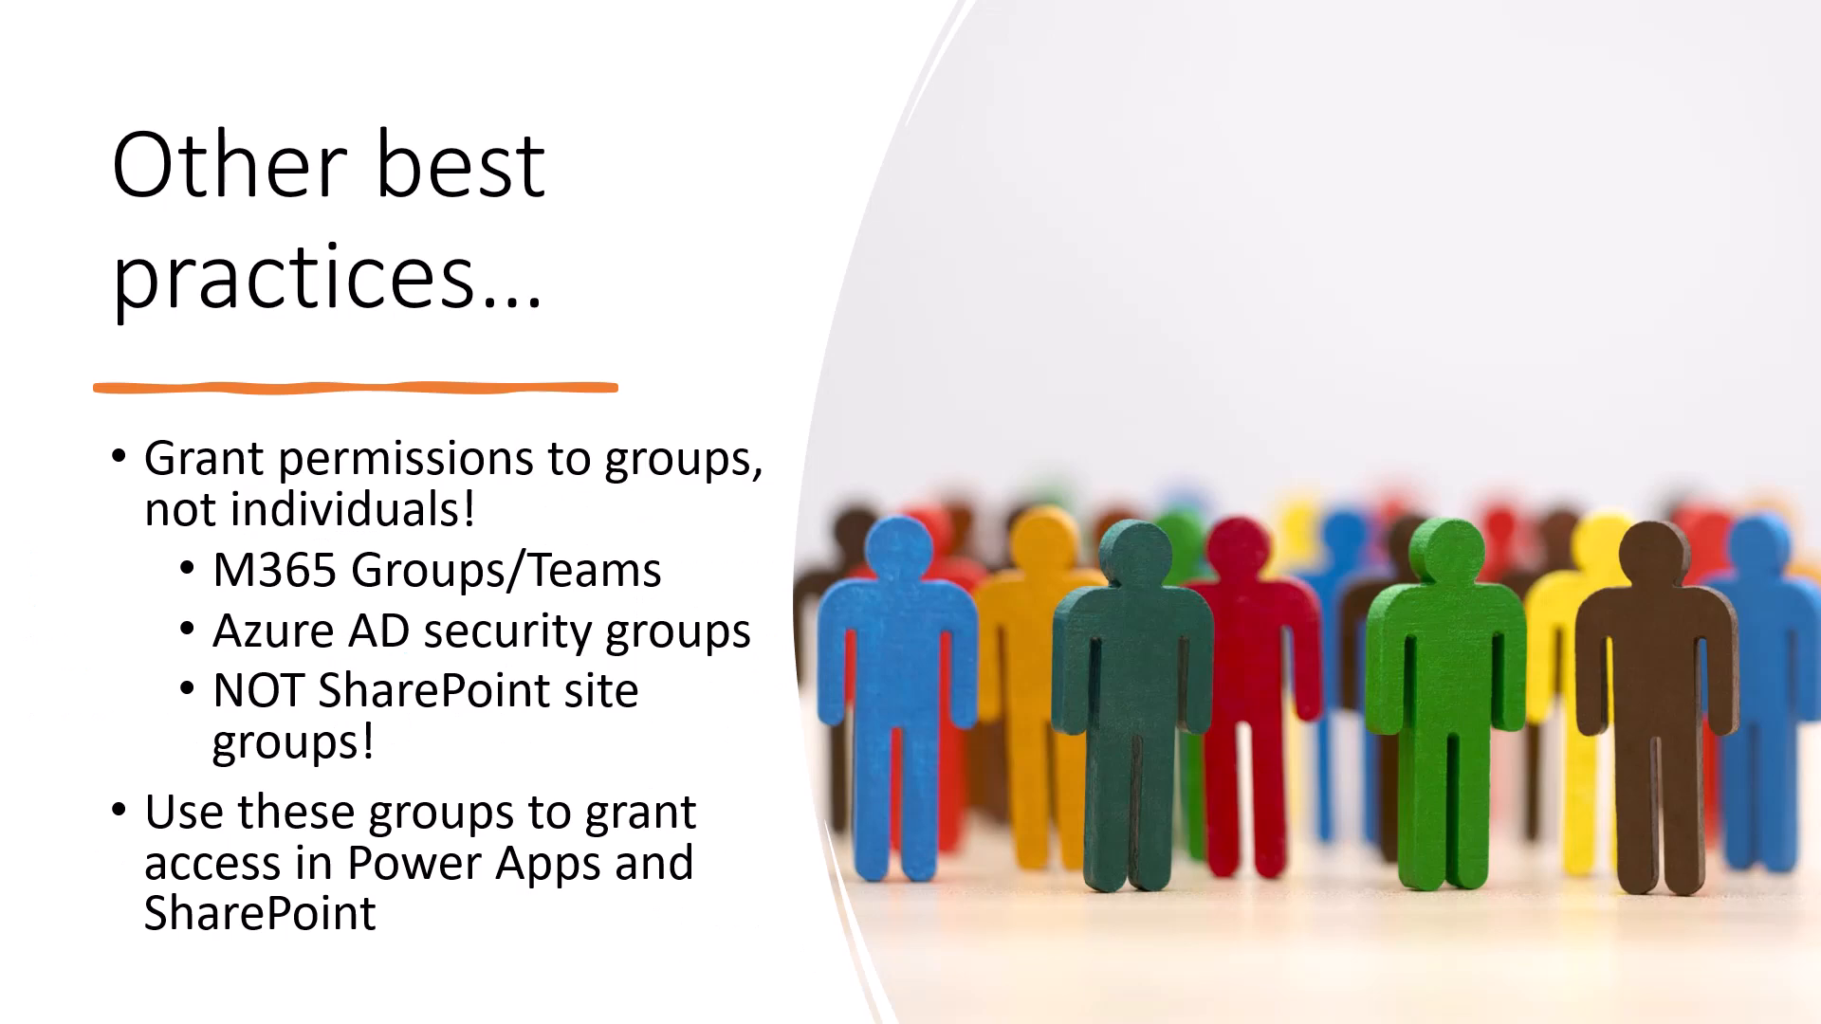
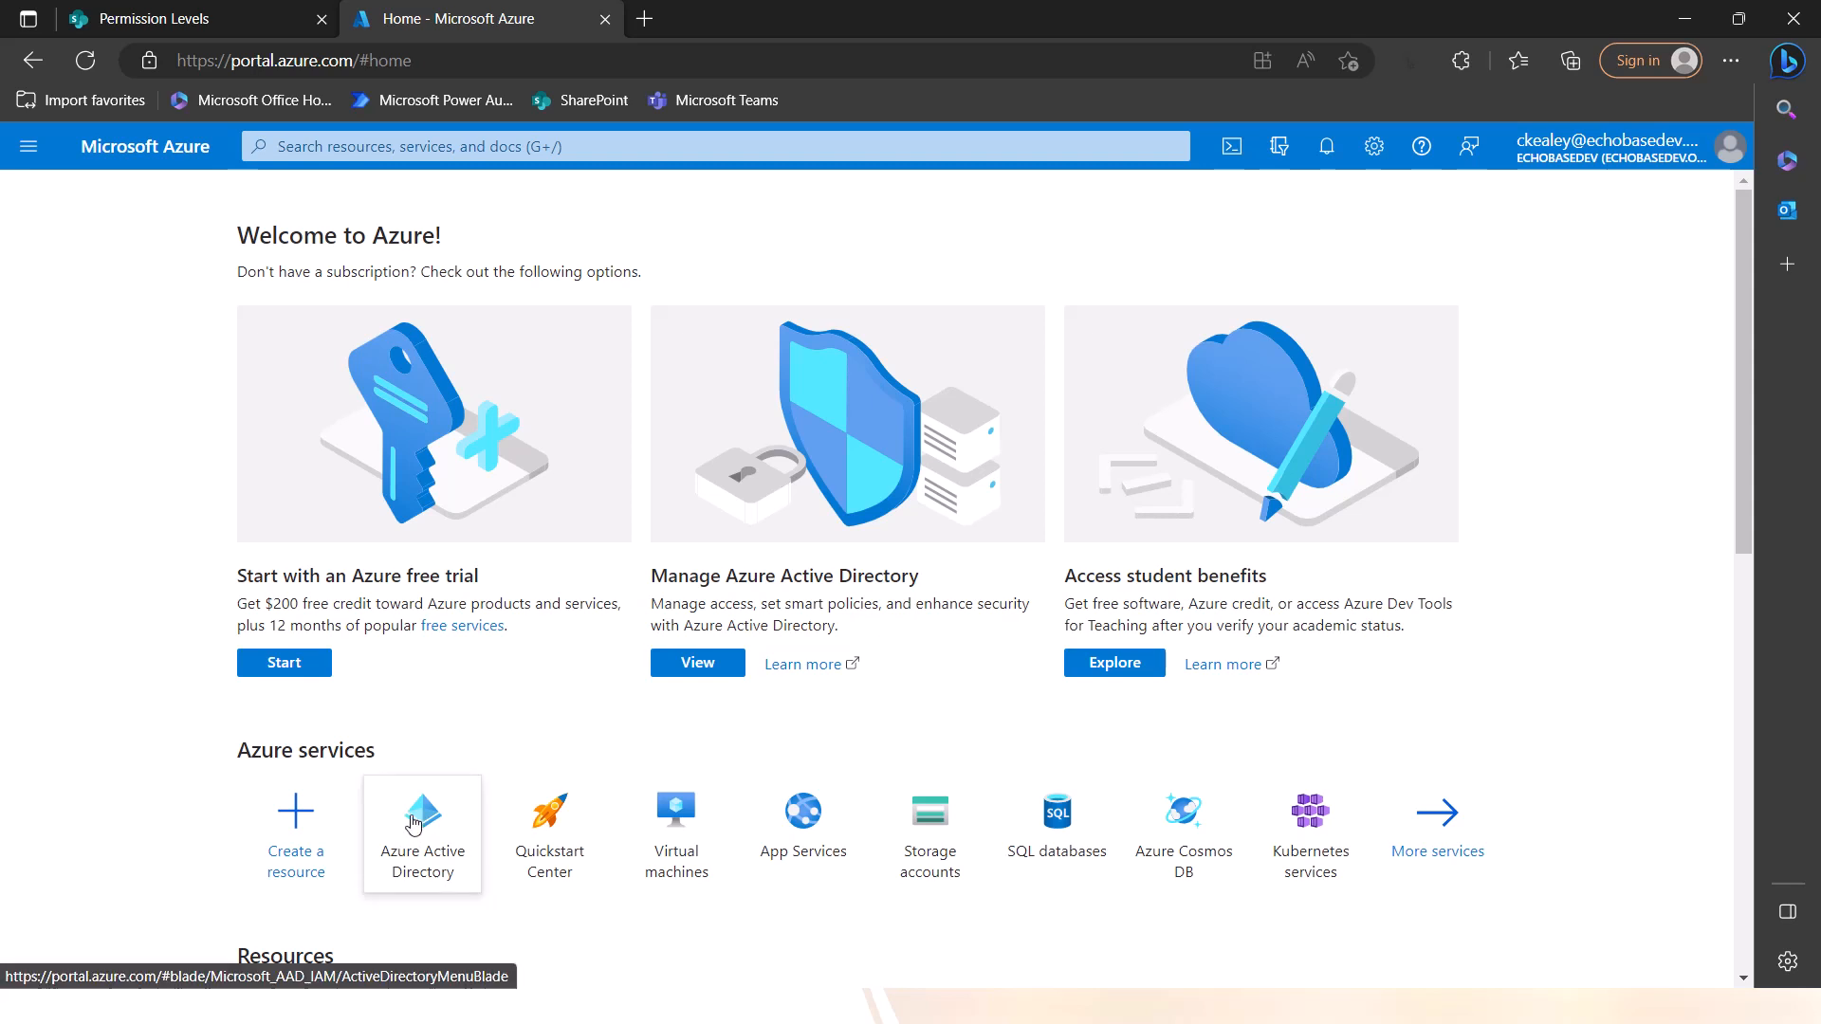
# Start a new Azure Active Directory group in the Azure portal with group type Security and the name HR_AppUsers
pyautogui.moveTo(417, 829)
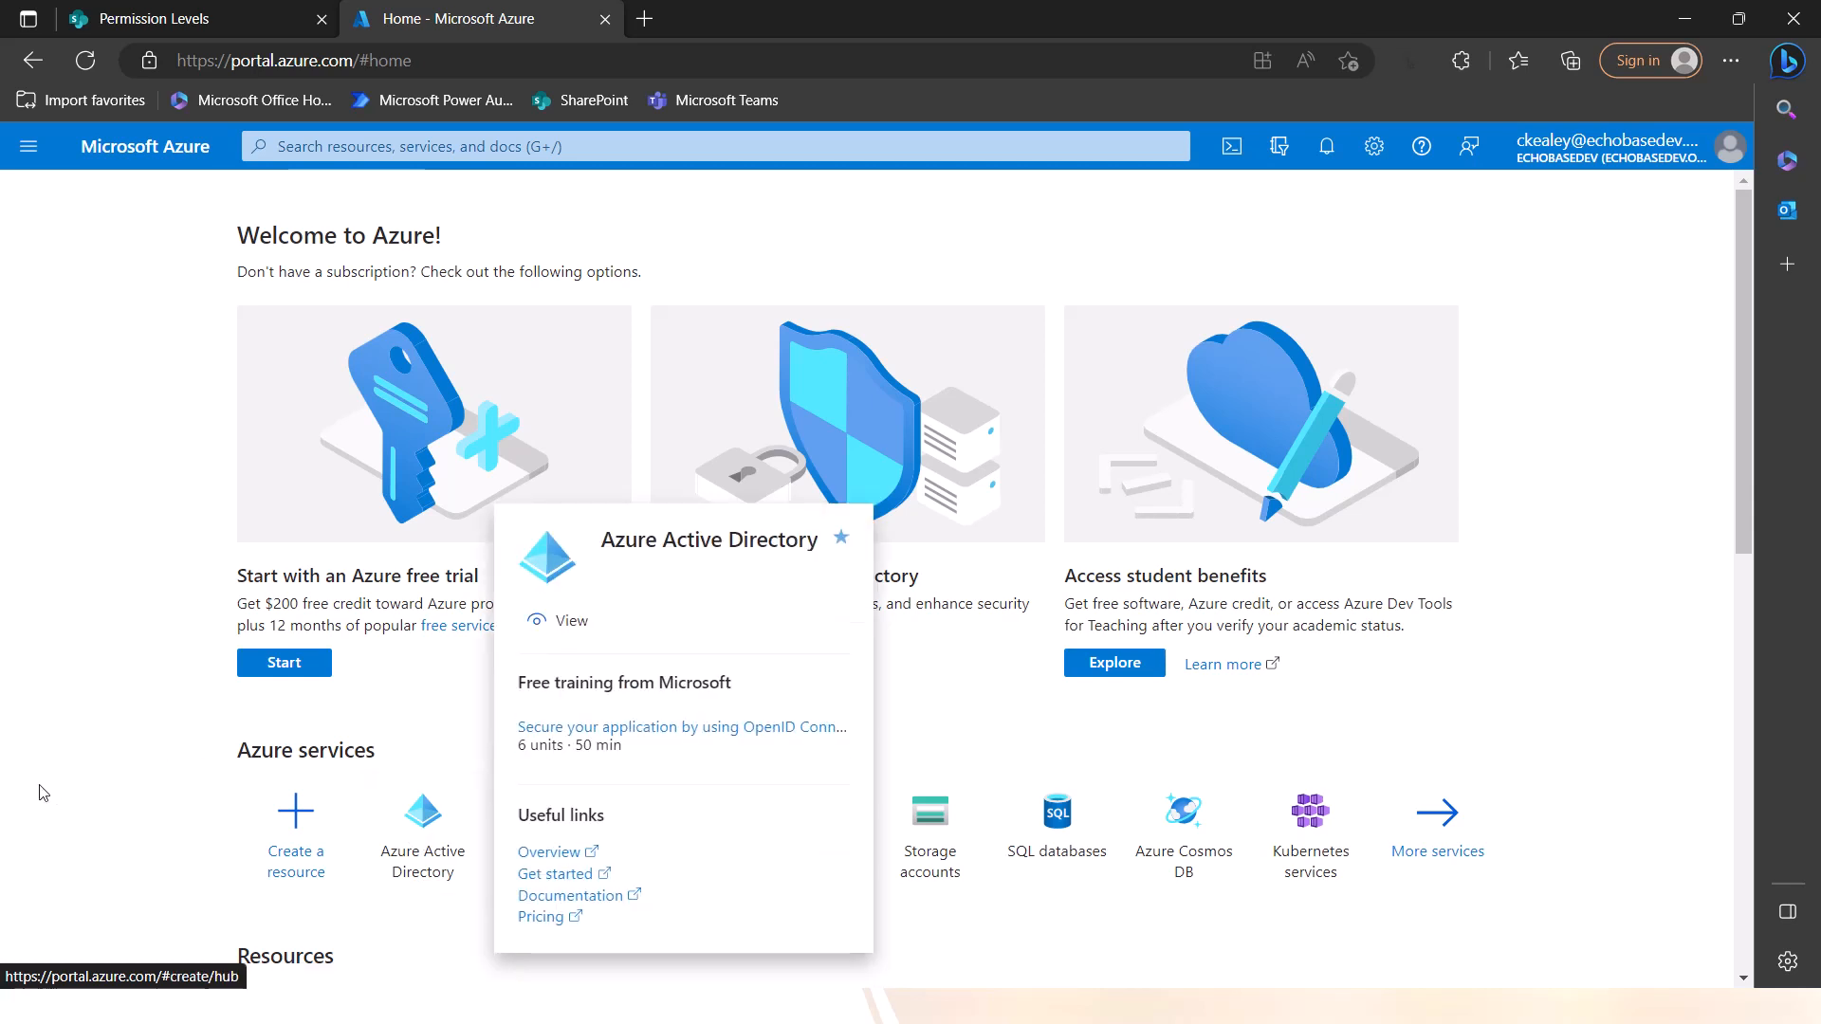
pyautogui.click(425, 822)
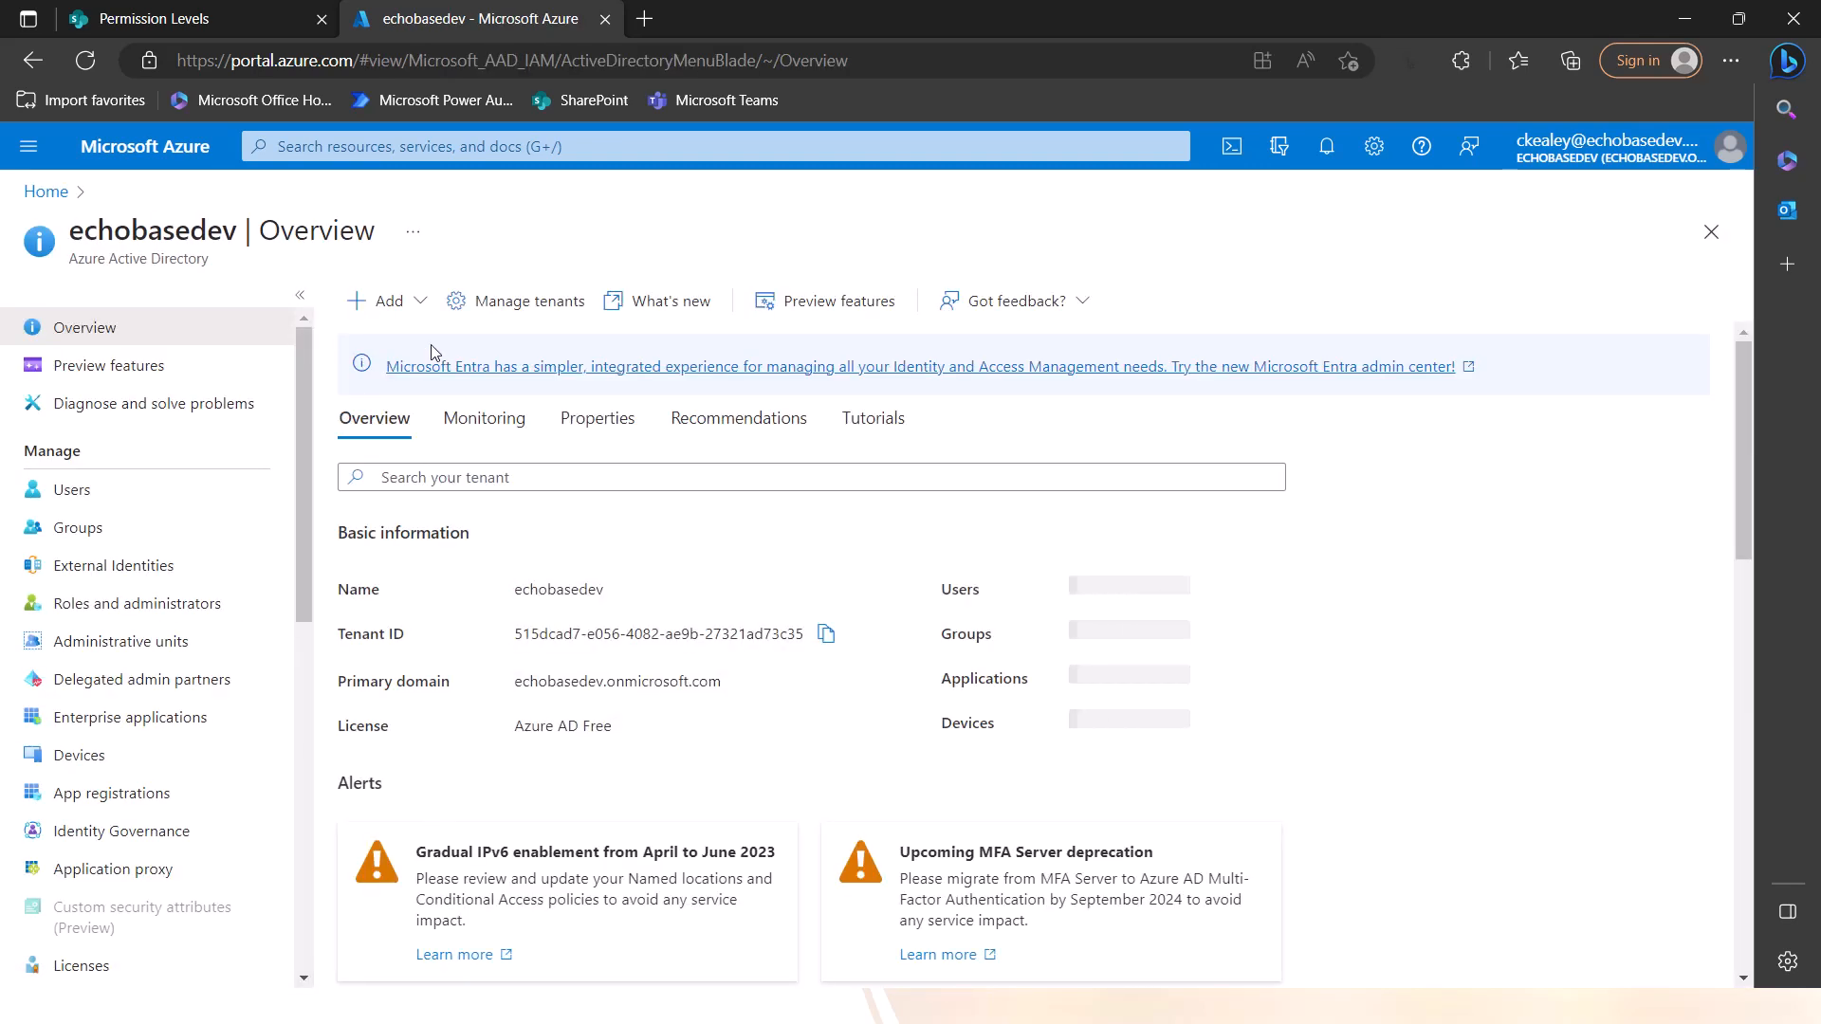
pyautogui.click(379, 301)
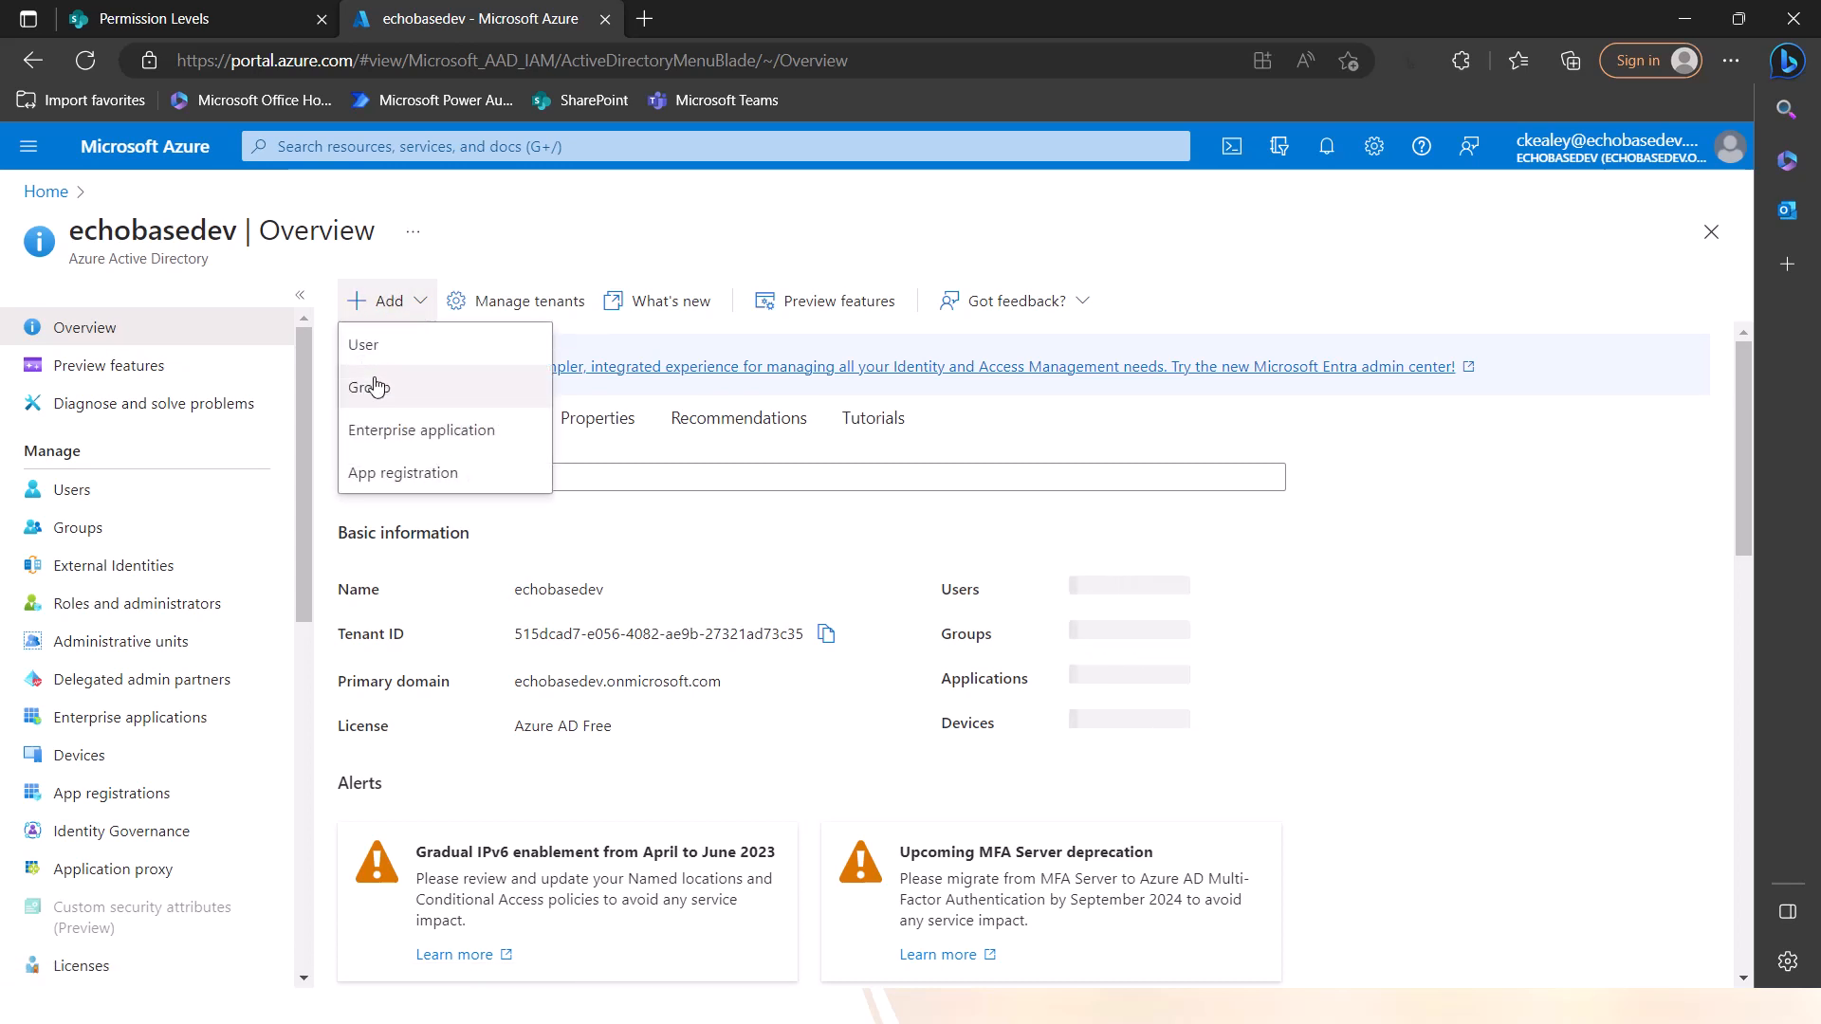
pyautogui.click(382, 410)
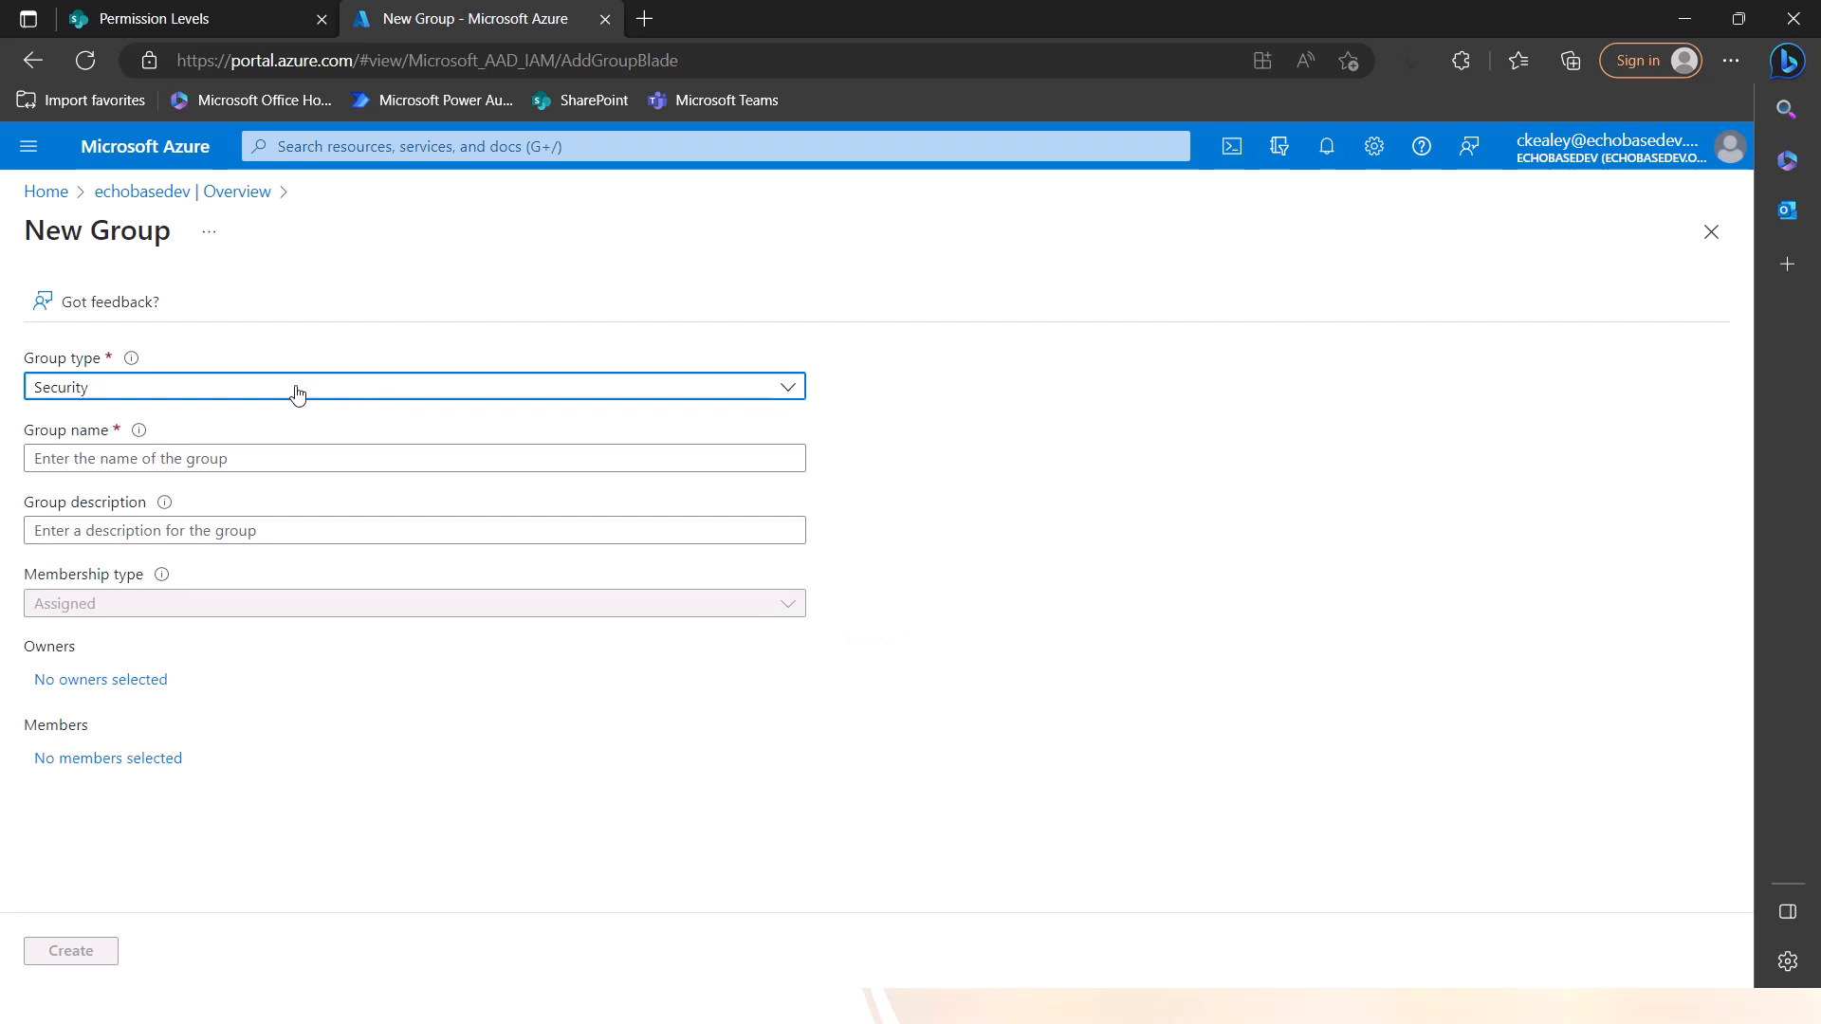
pyautogui.click(111, 392)
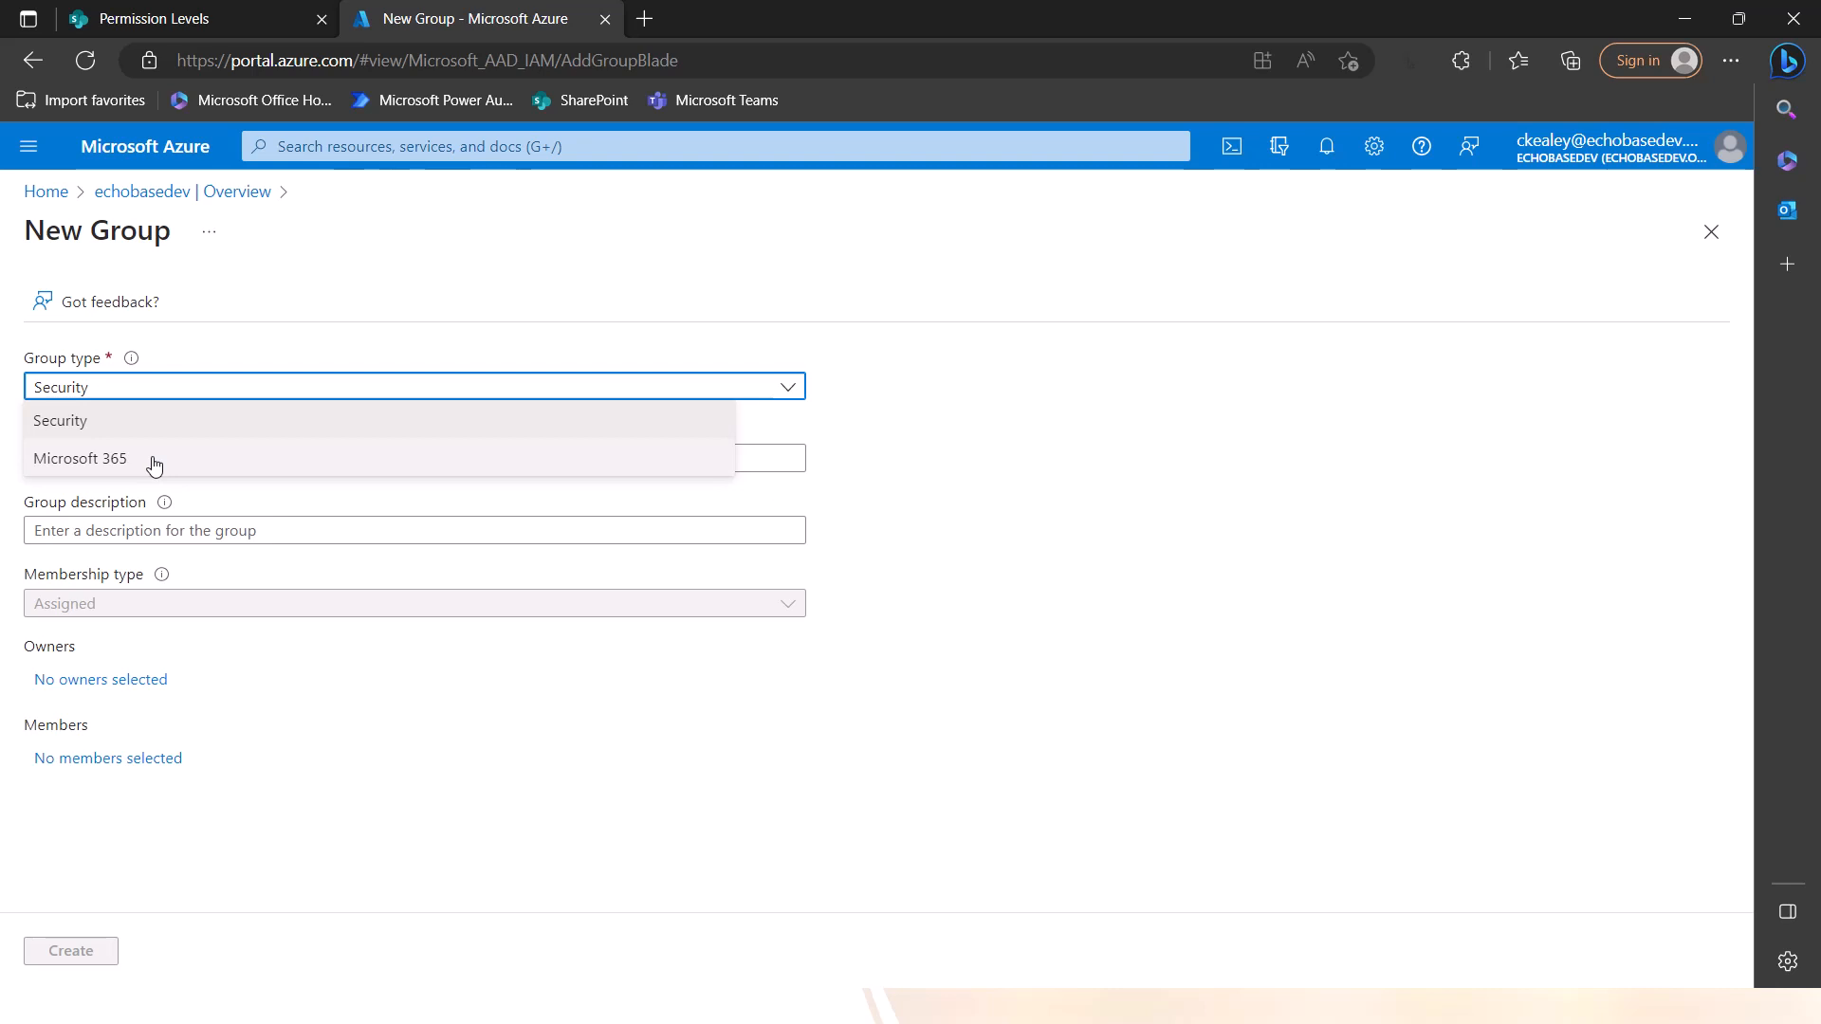
pyautogui.click(163, 420)
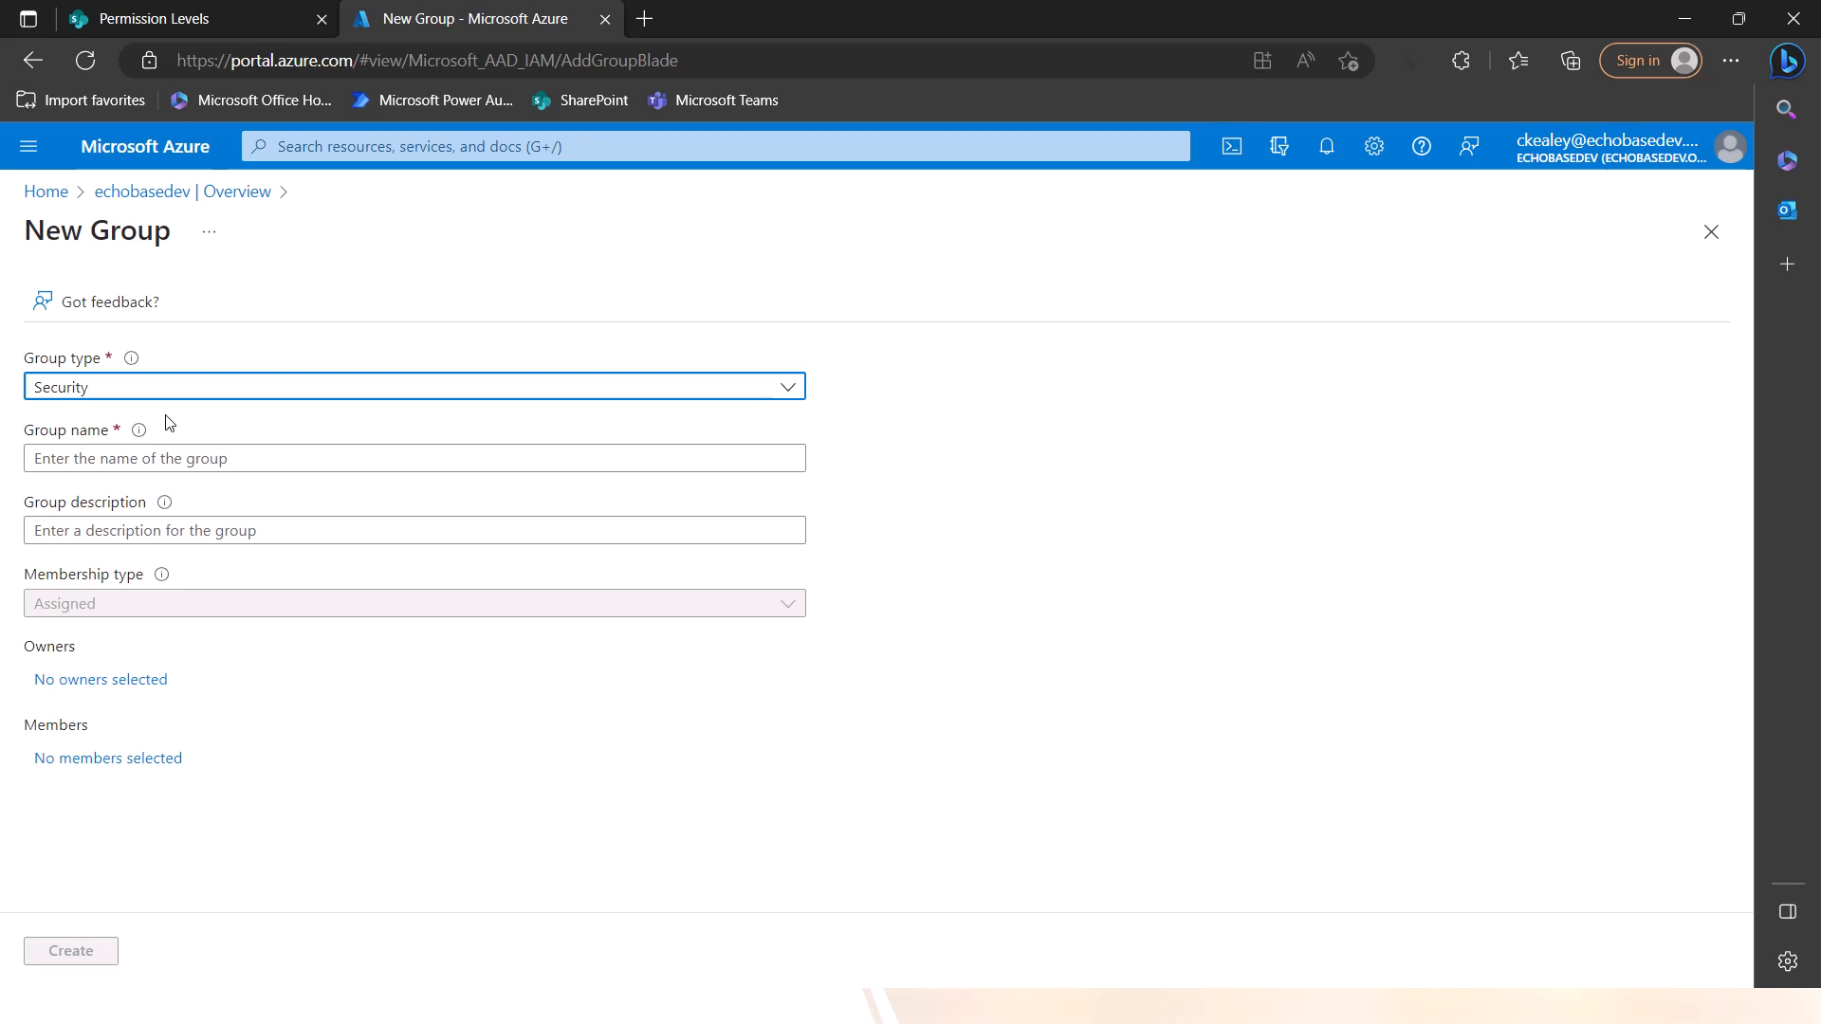
pyautogui.click(173, 457)
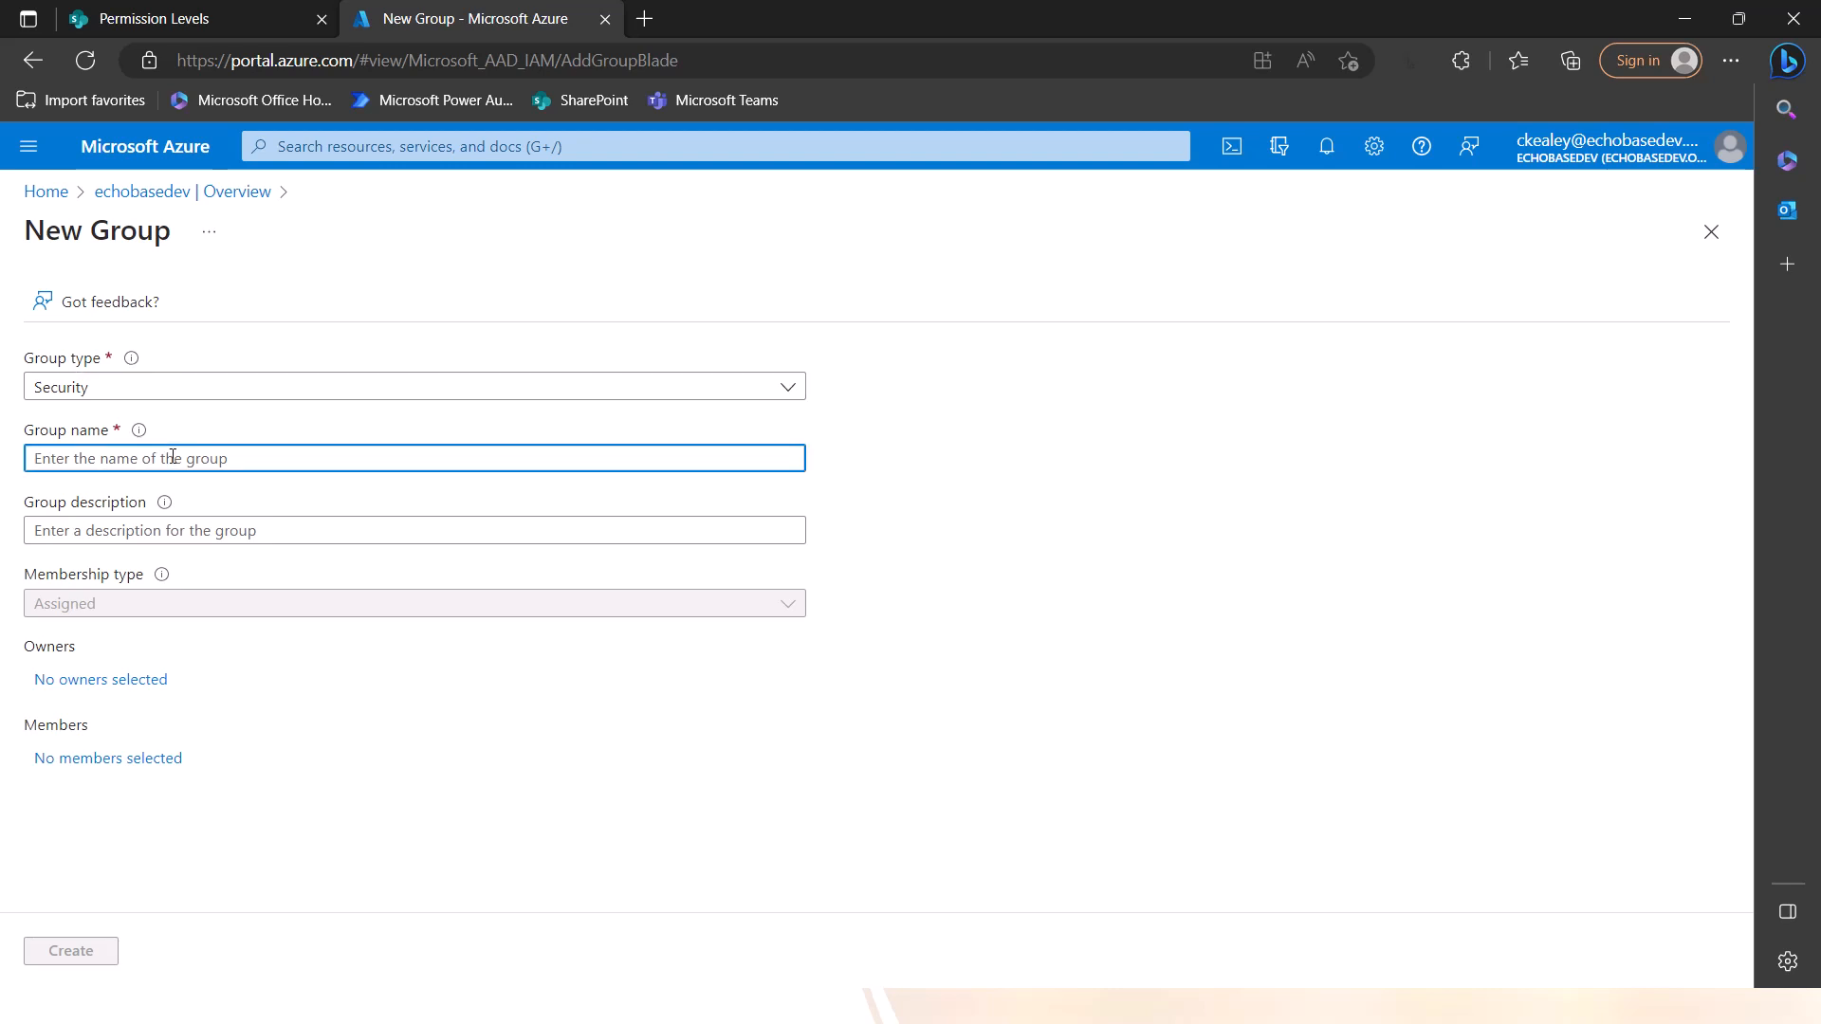
pyautogui.write('HR_AppUsers')
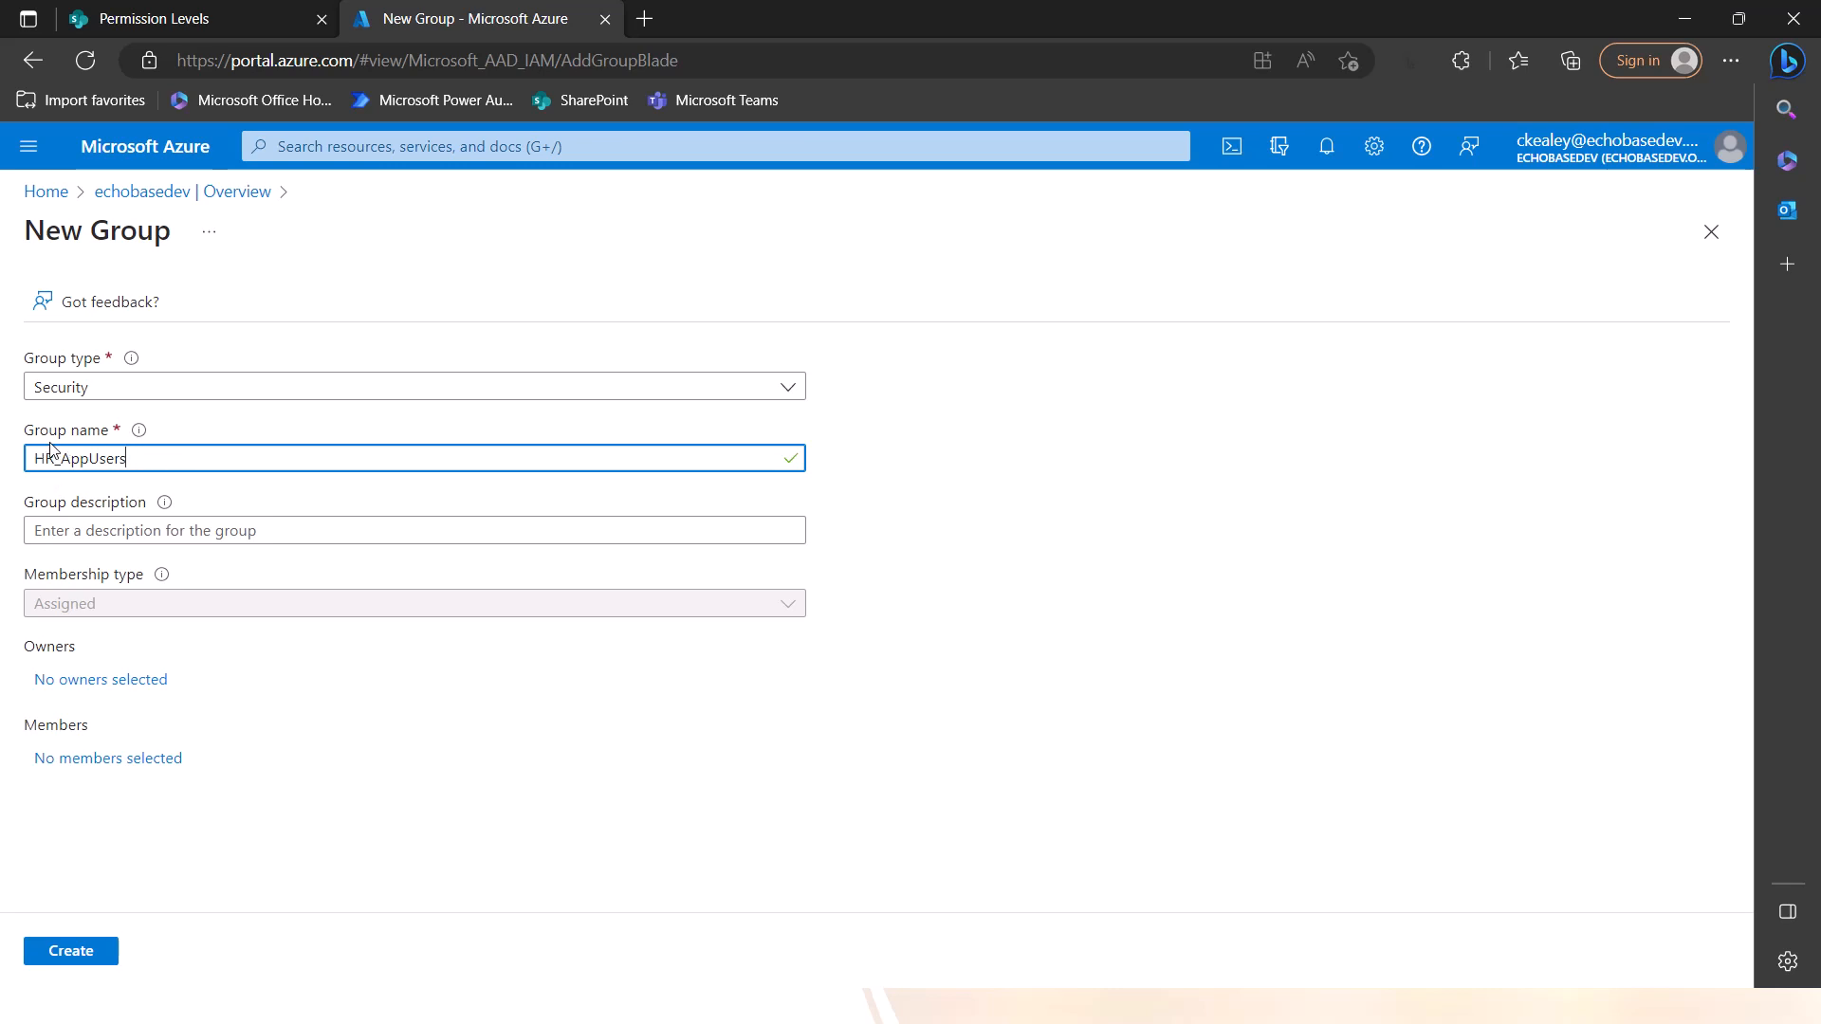
pyautogui.click(81, 534)
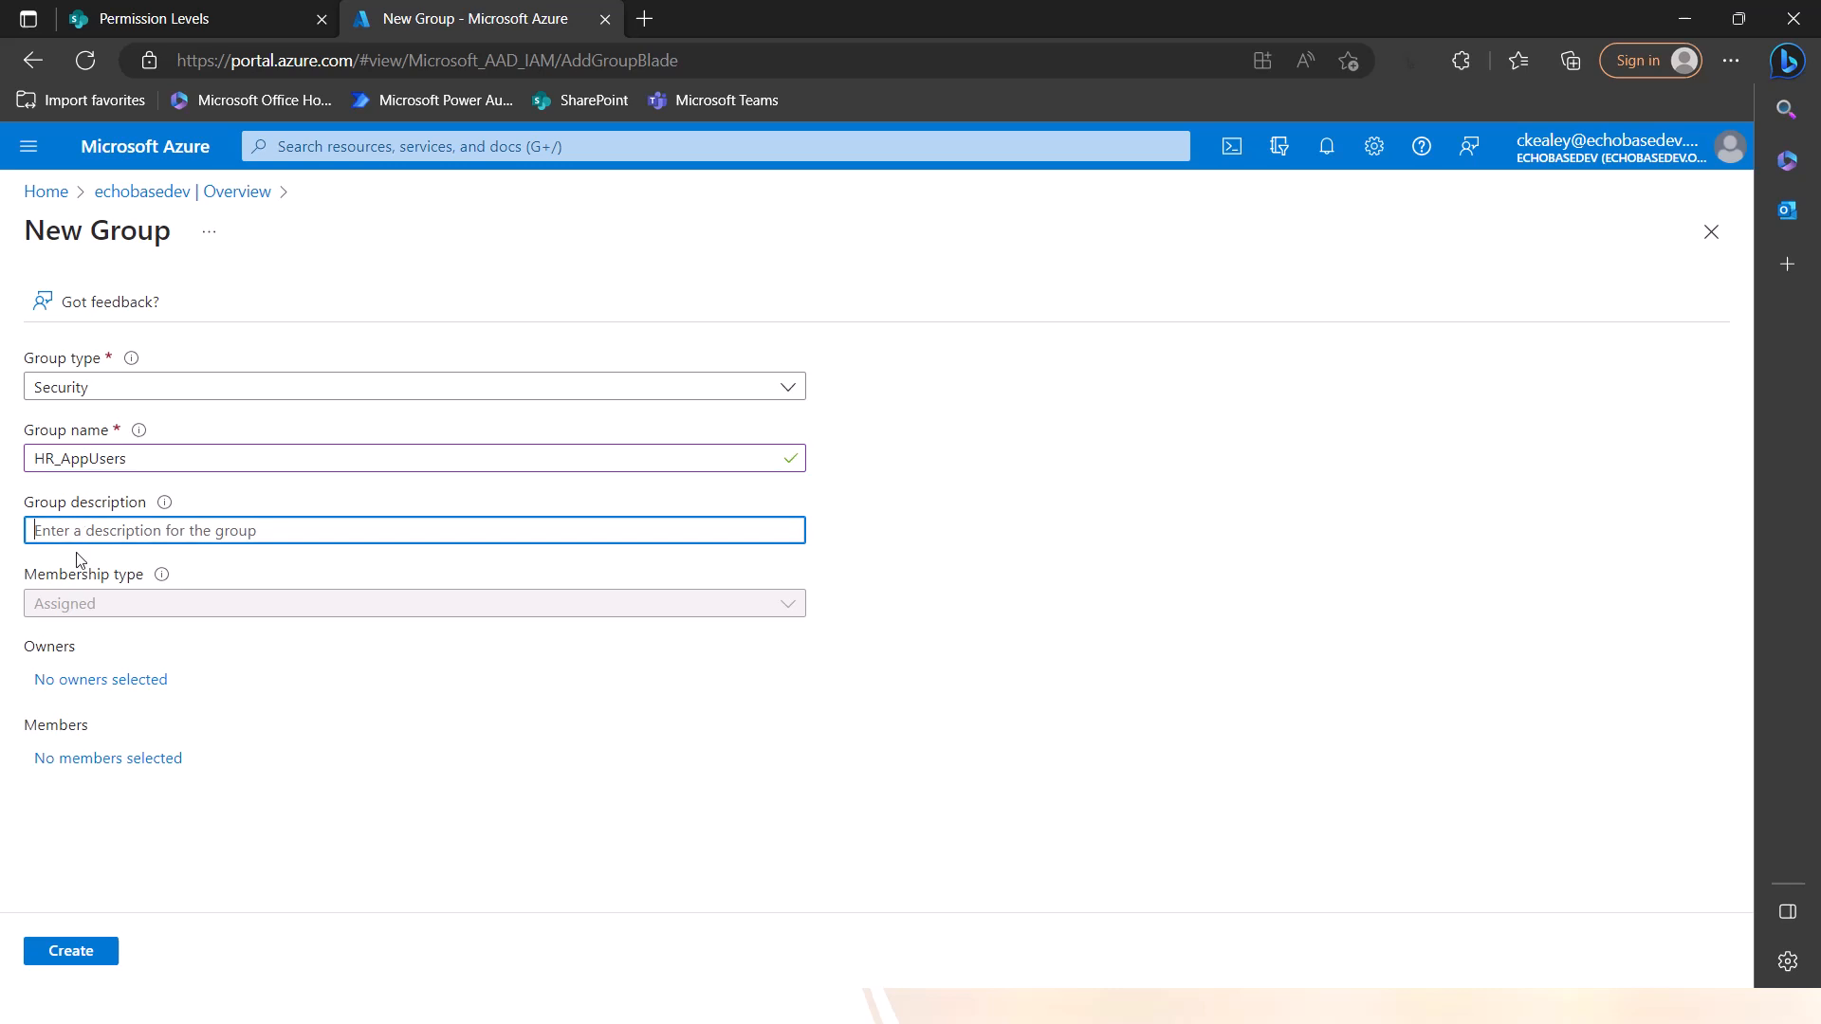
# Search for two users by name and assign both as owners of the HR_AppUsers group
pyautogui.click(102, 687)
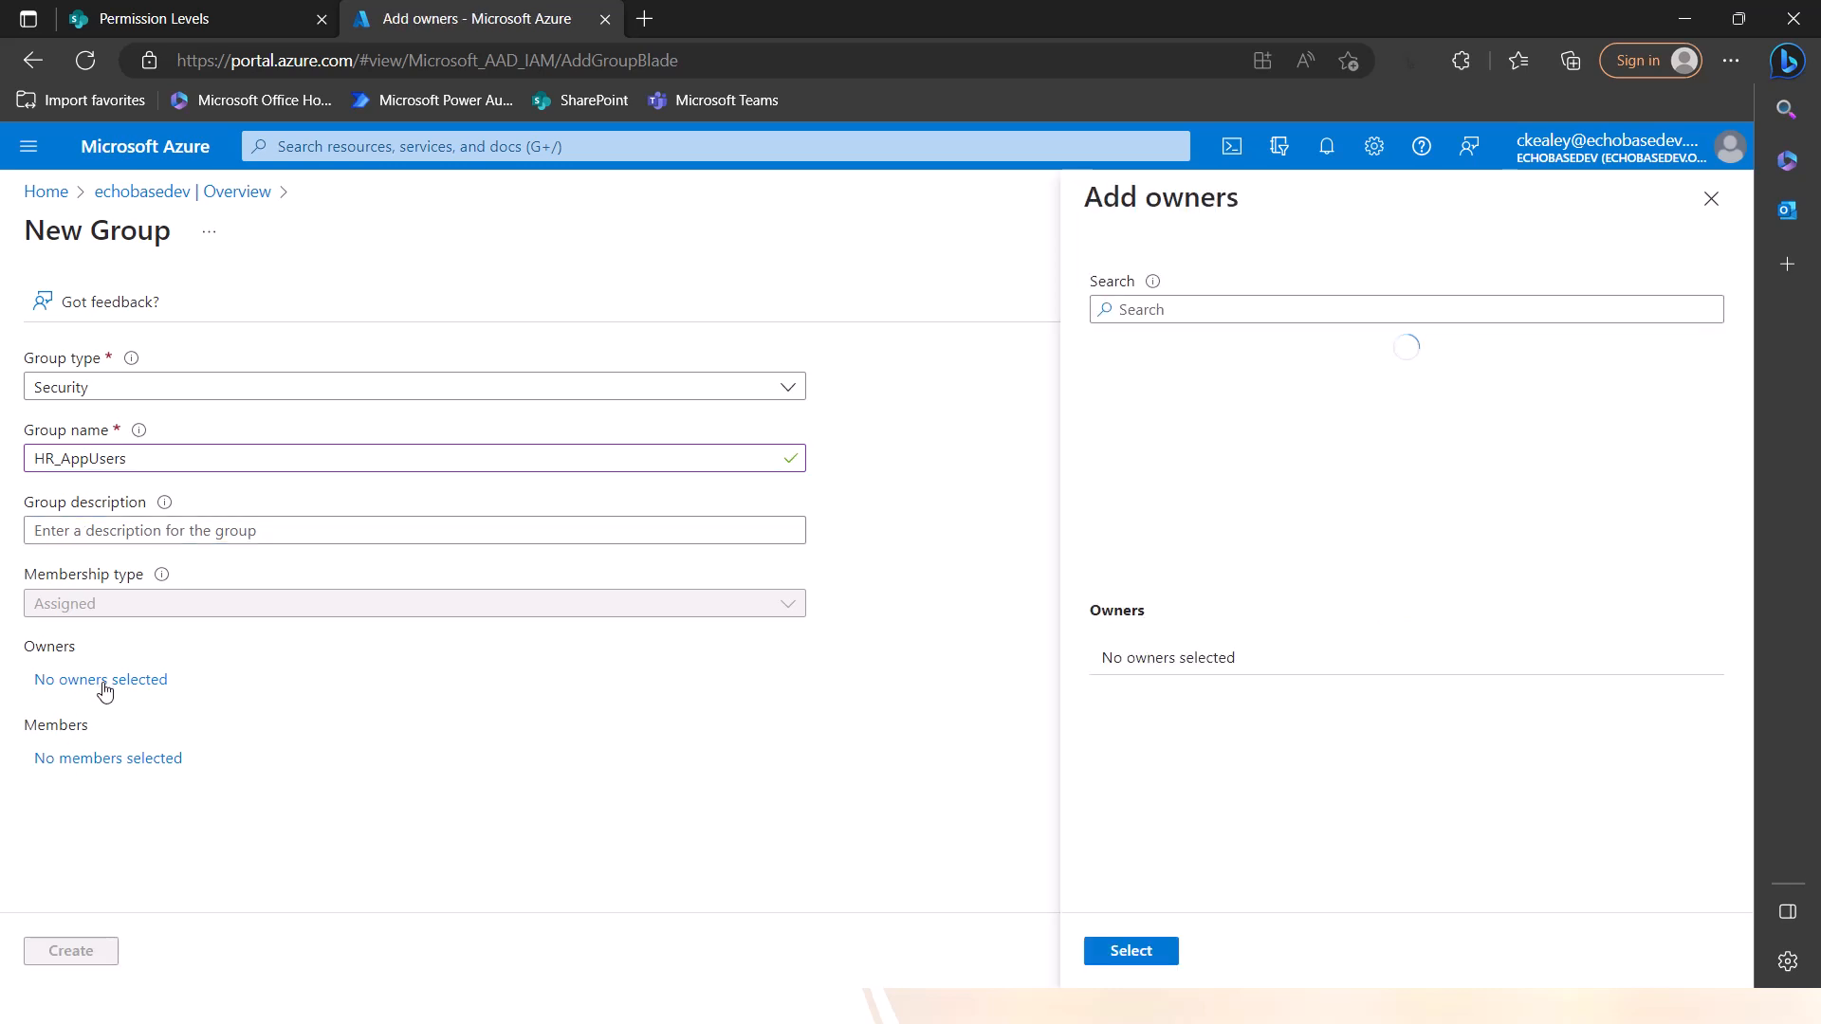
pyautogui.write('chad ke')
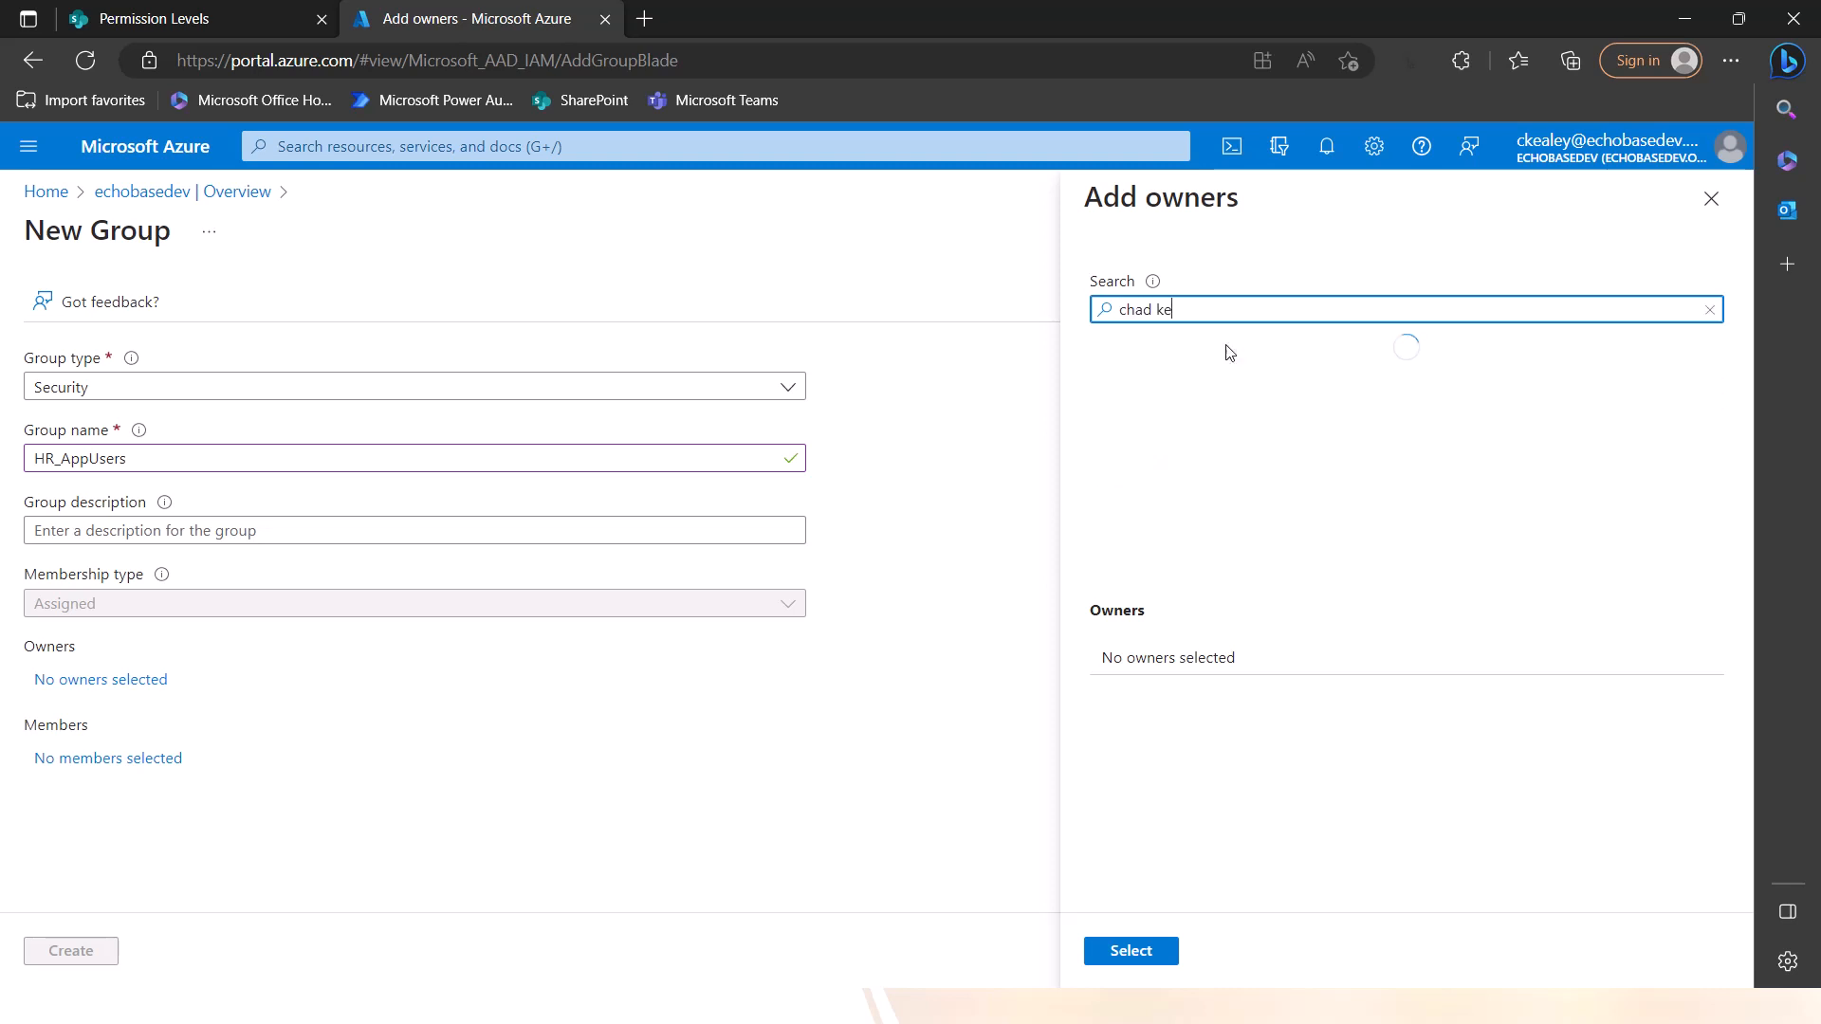
pyautogui.click(1223, 360)
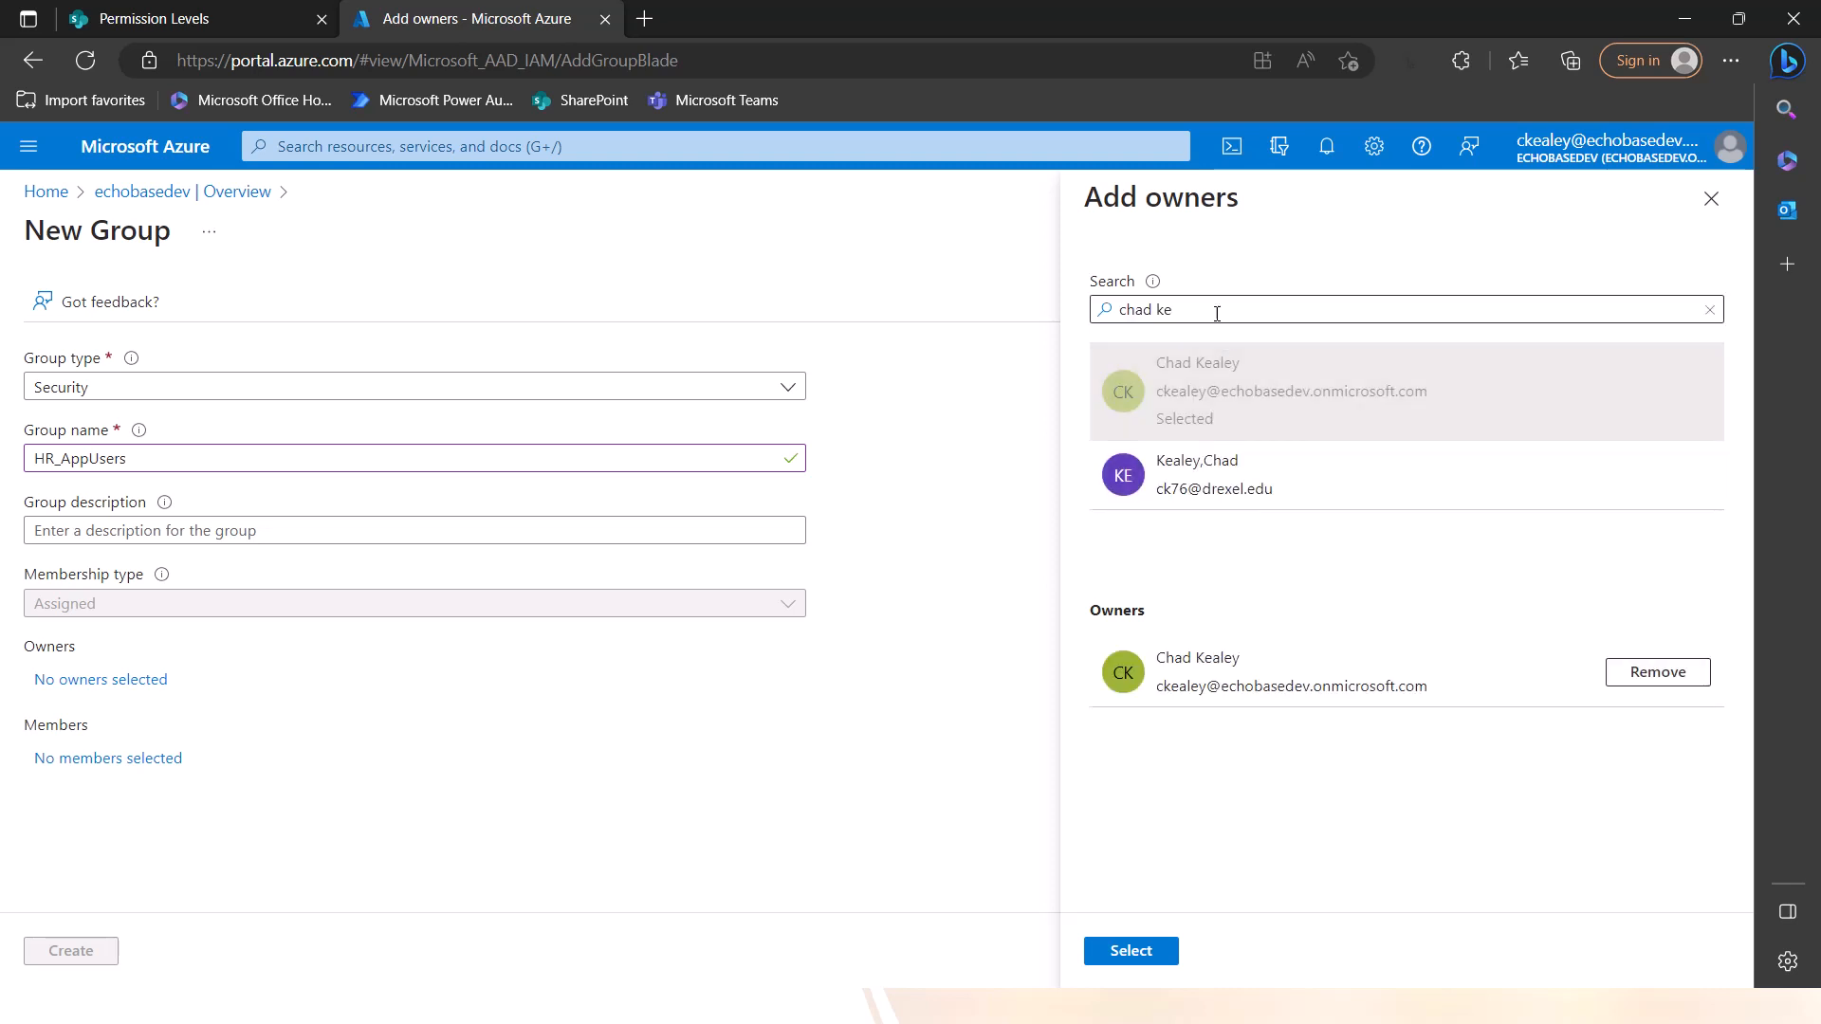
pyautogui.moveTo(1223, 311); pyautogui.dragTo(1039, 306)
pyautogui.write('robert ho')
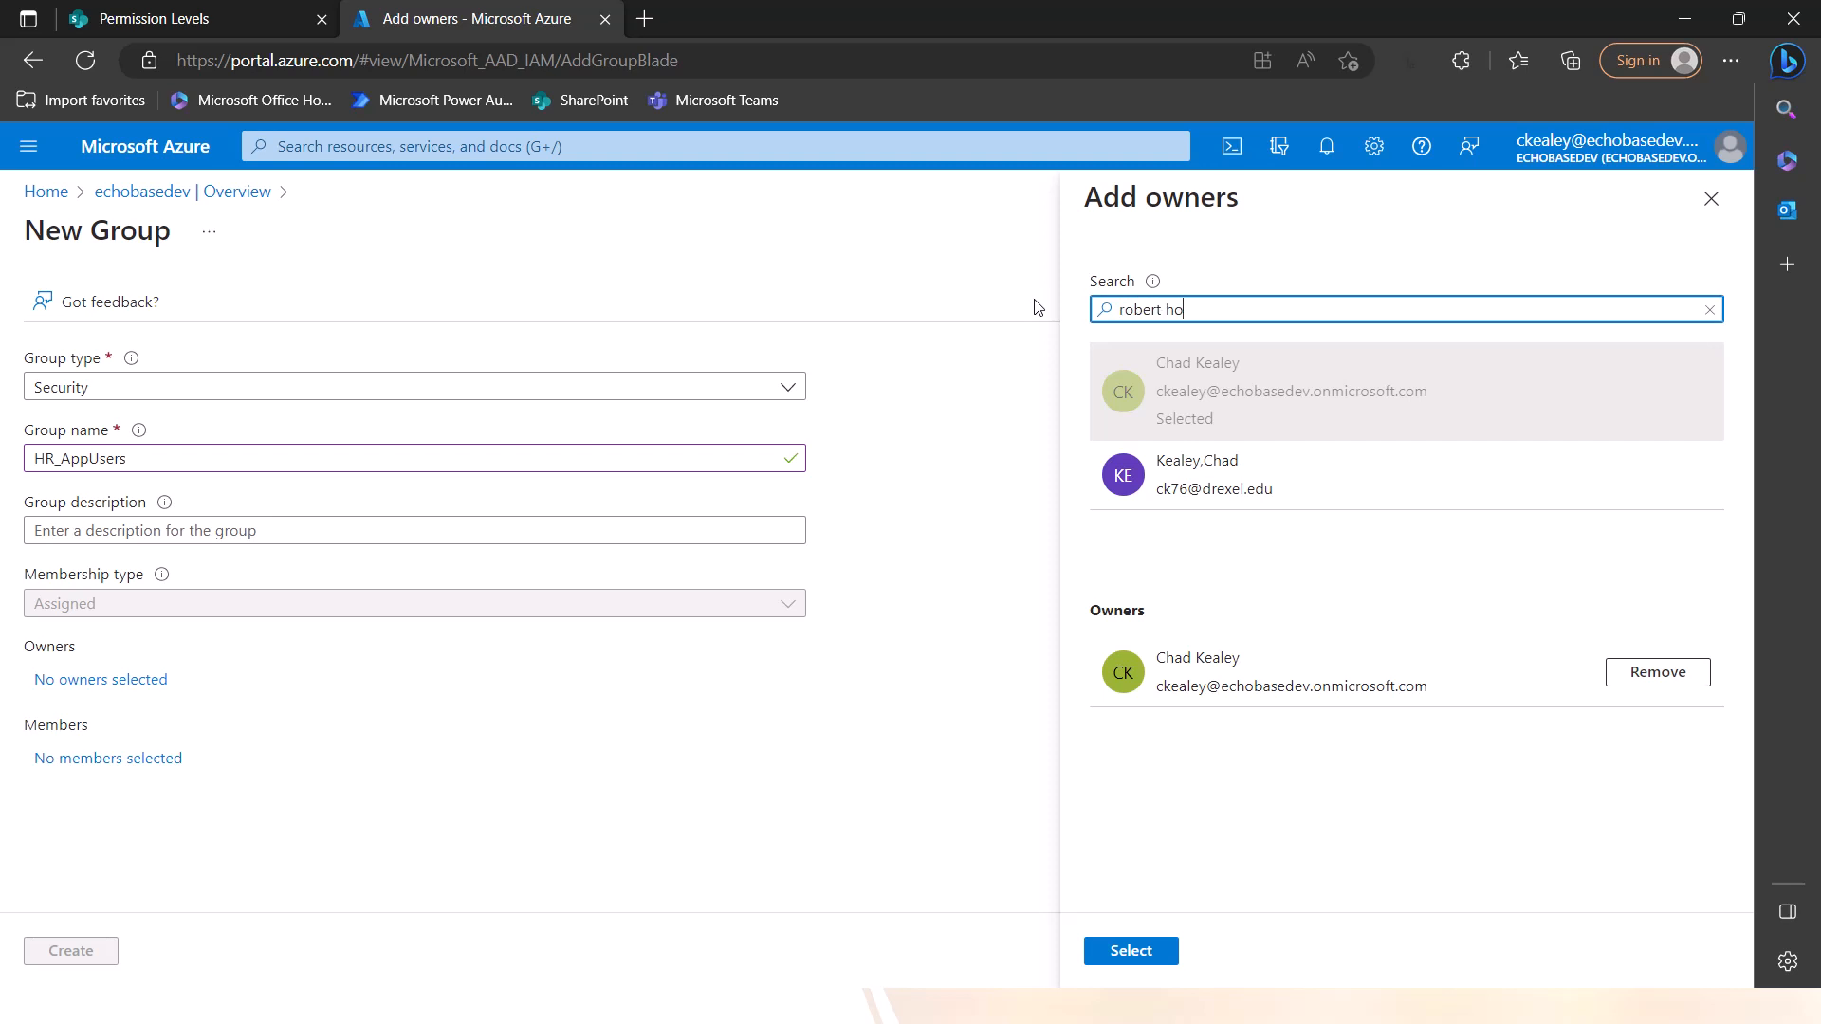
pyautogui.click(1304, 379)
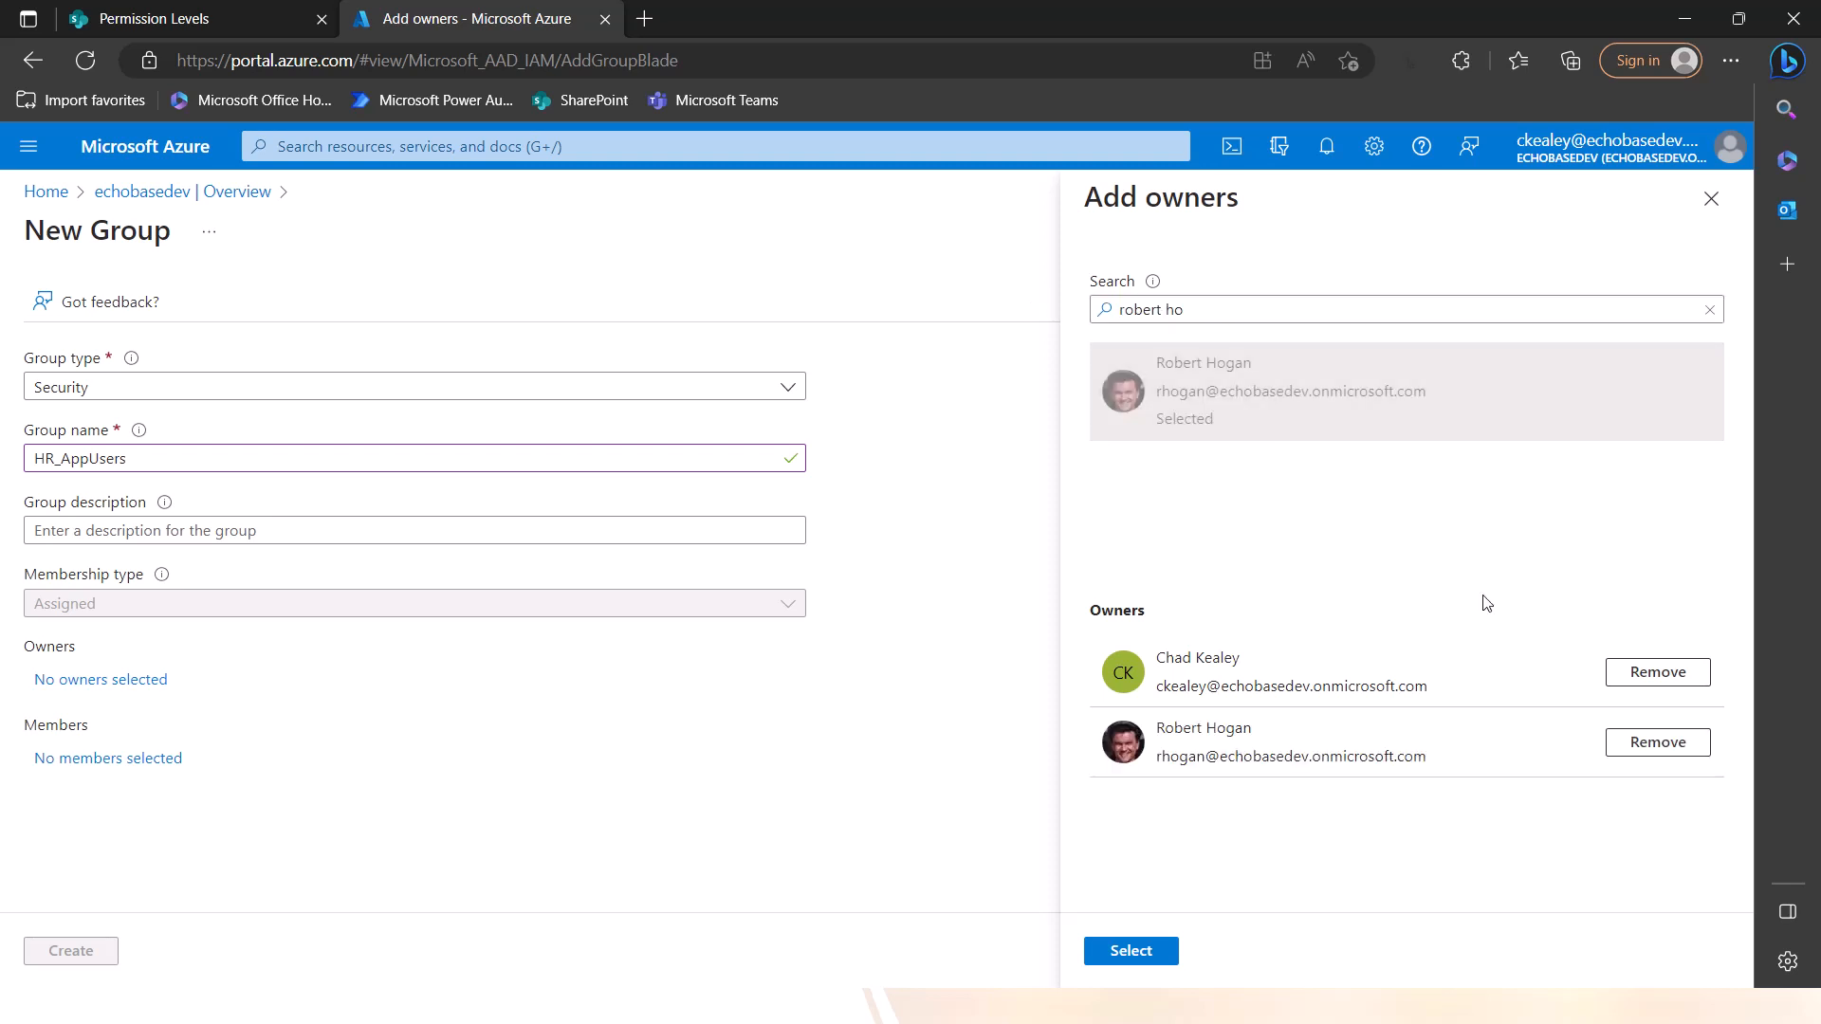
pyautogui.click(1117, 954)
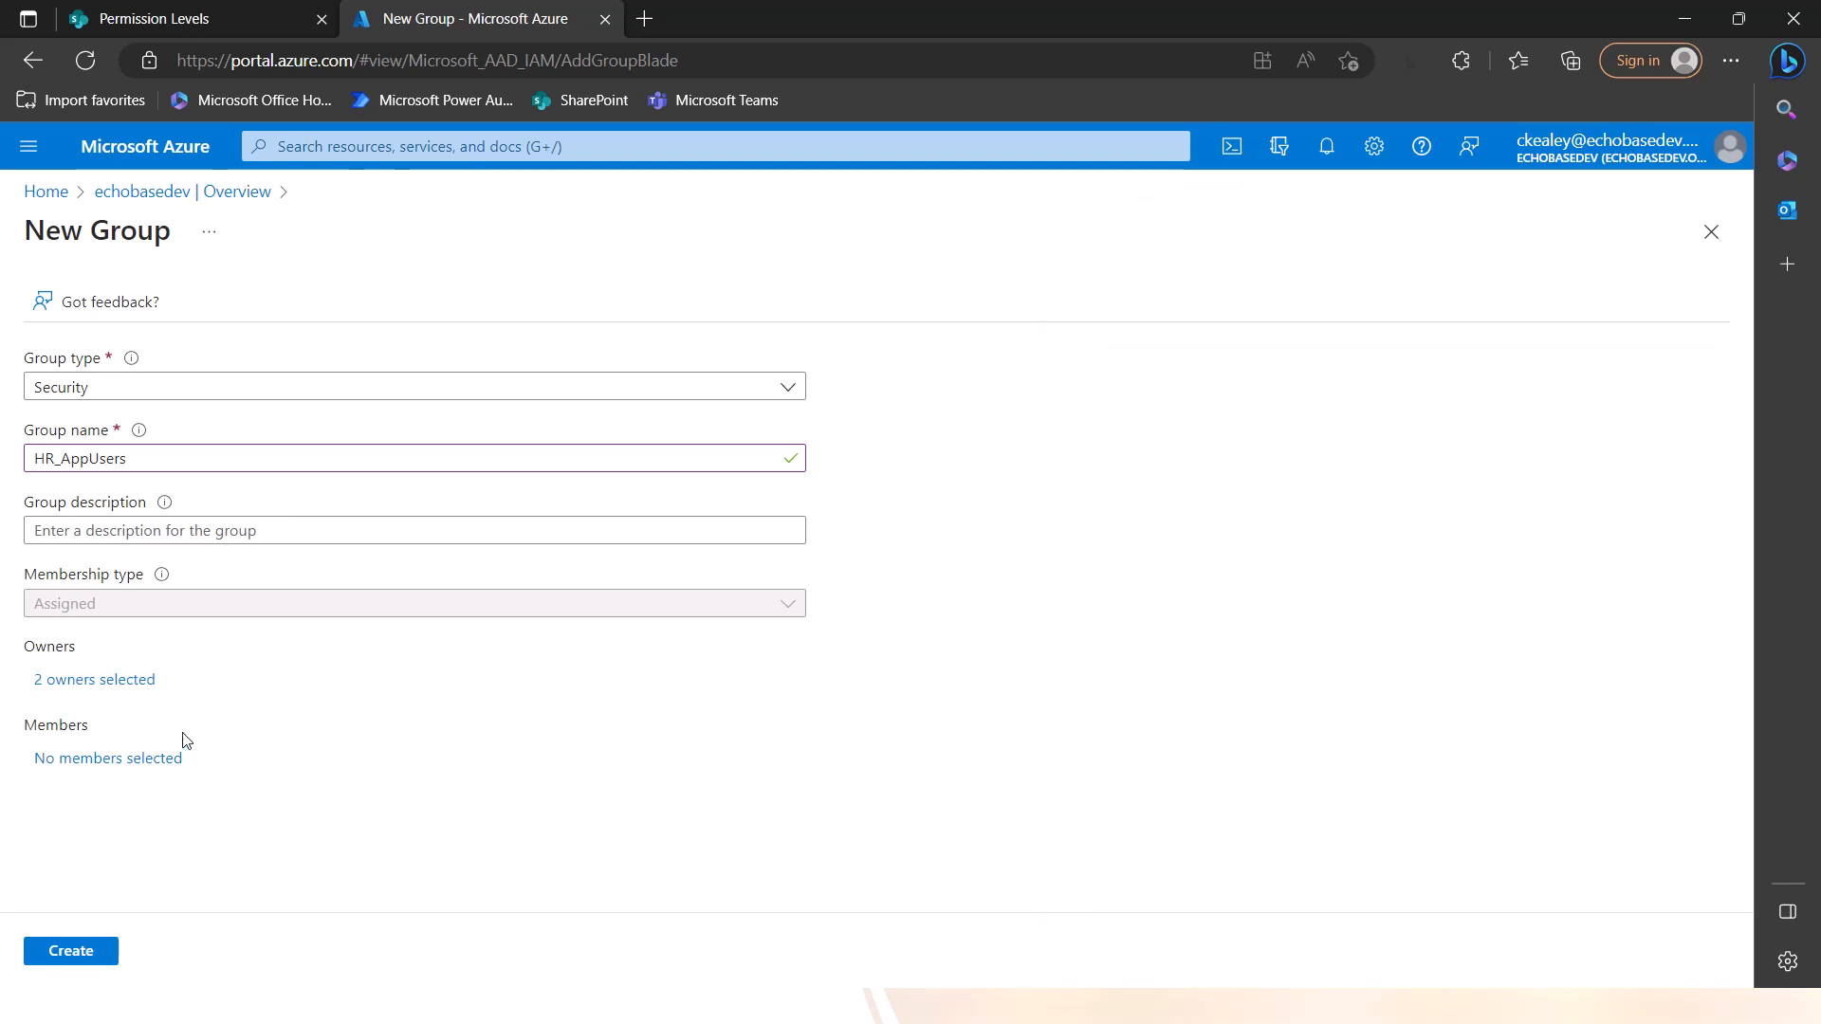
# Search for two users by name, add both as members of HR_AppUsers, and create the group
pyautogui.click(129, 758)
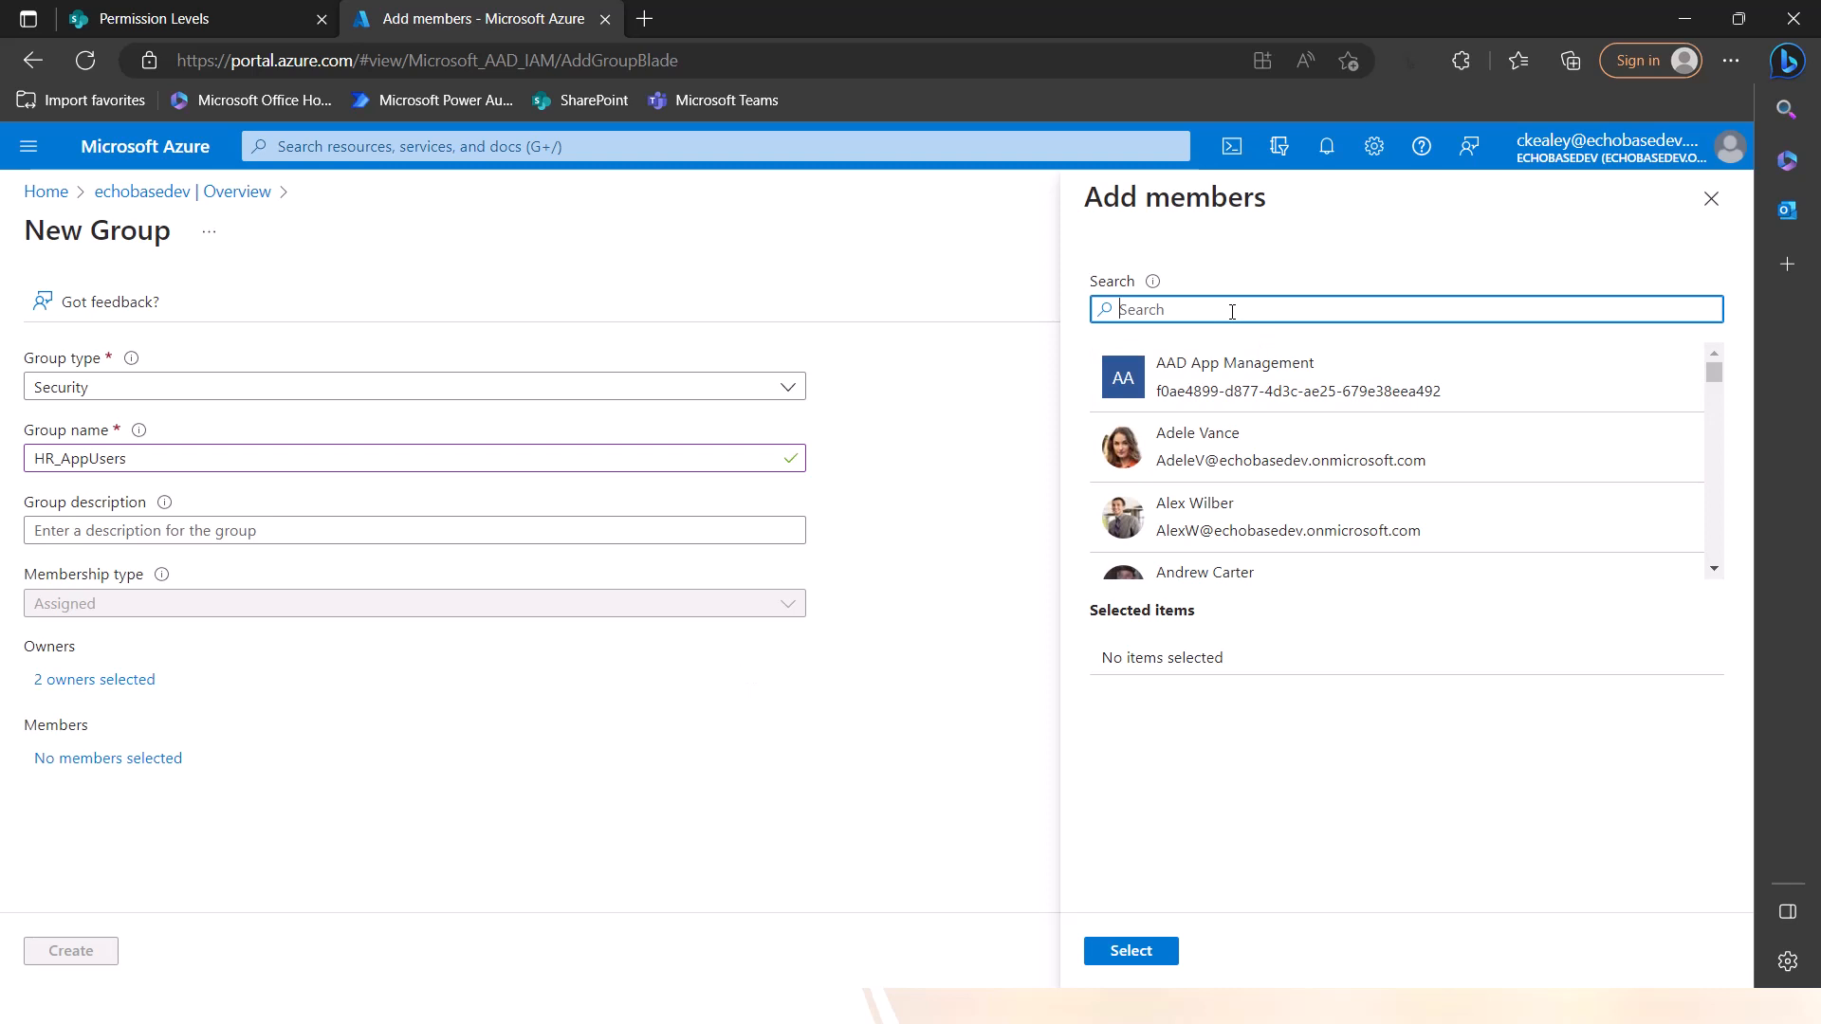
pyautogui.write('andrew')
pyautogui.click(1179, 353)
pyautogui.doubleClick(1123, 309)
pyautogui.write('pert')
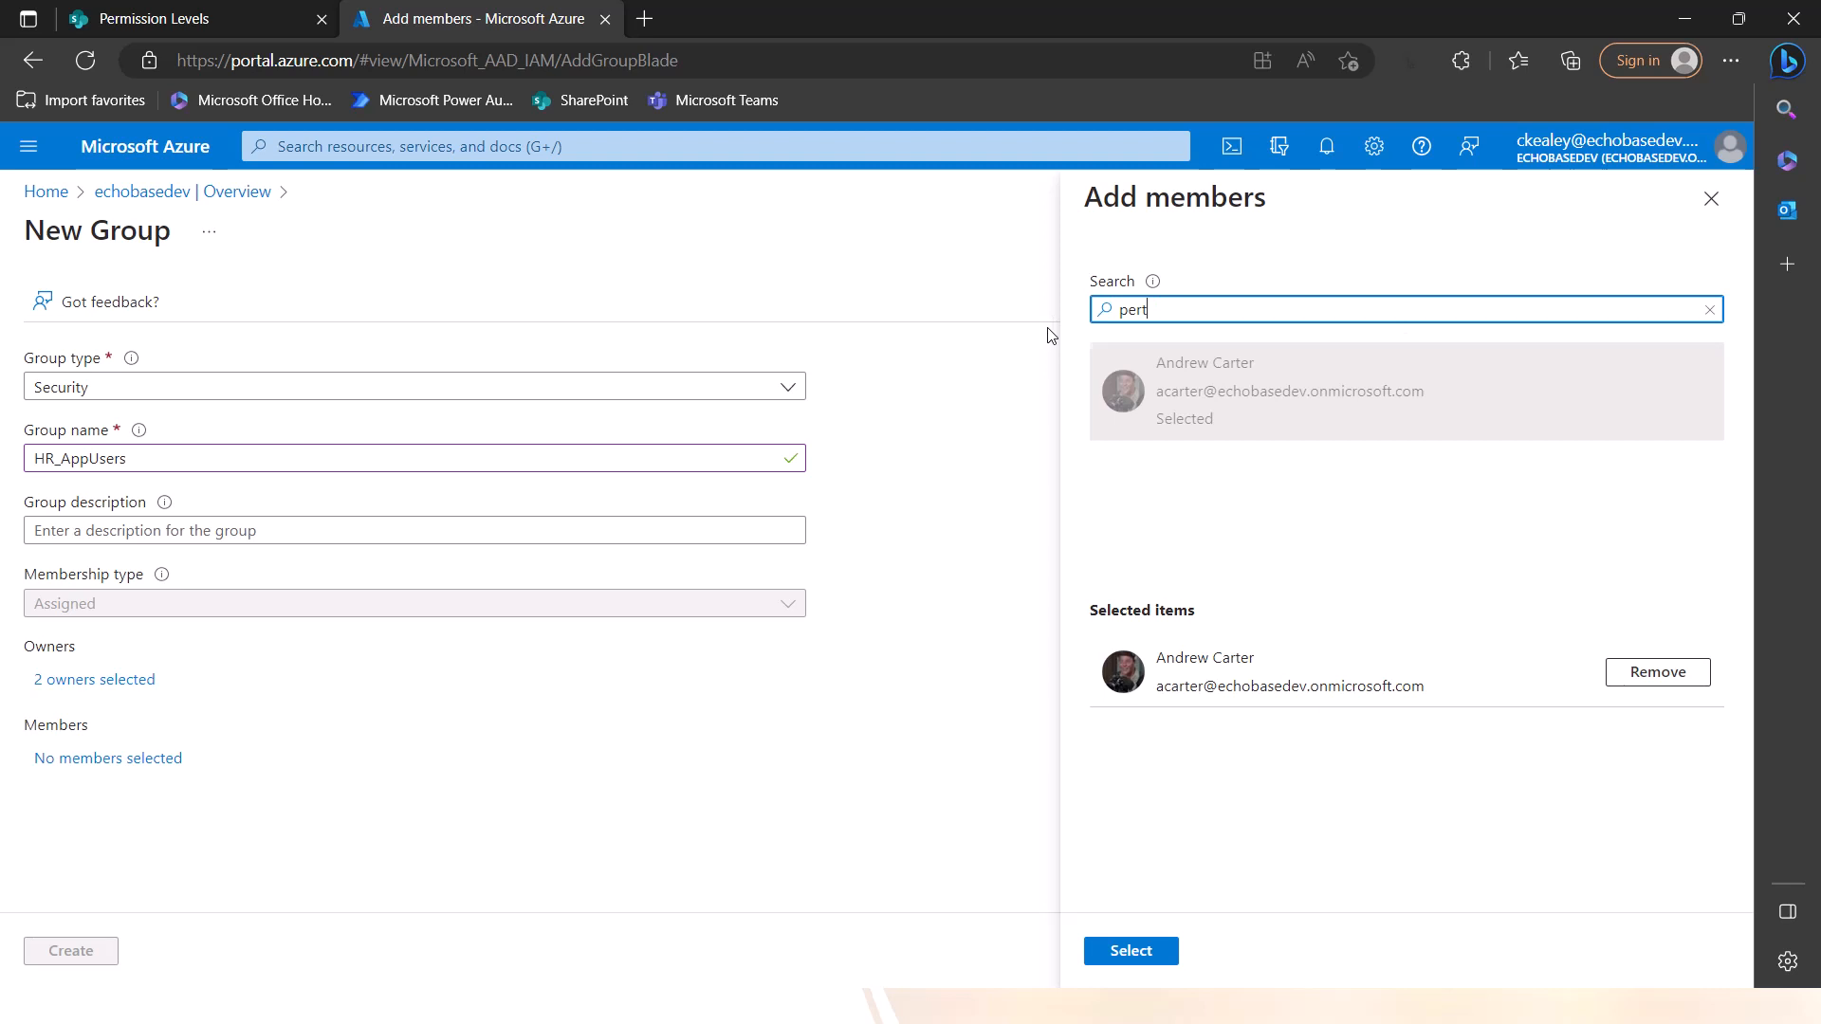
pyautogui.press('BackSpace')
pyautogui.press('BackSpace')
pyautogui.write('ter')
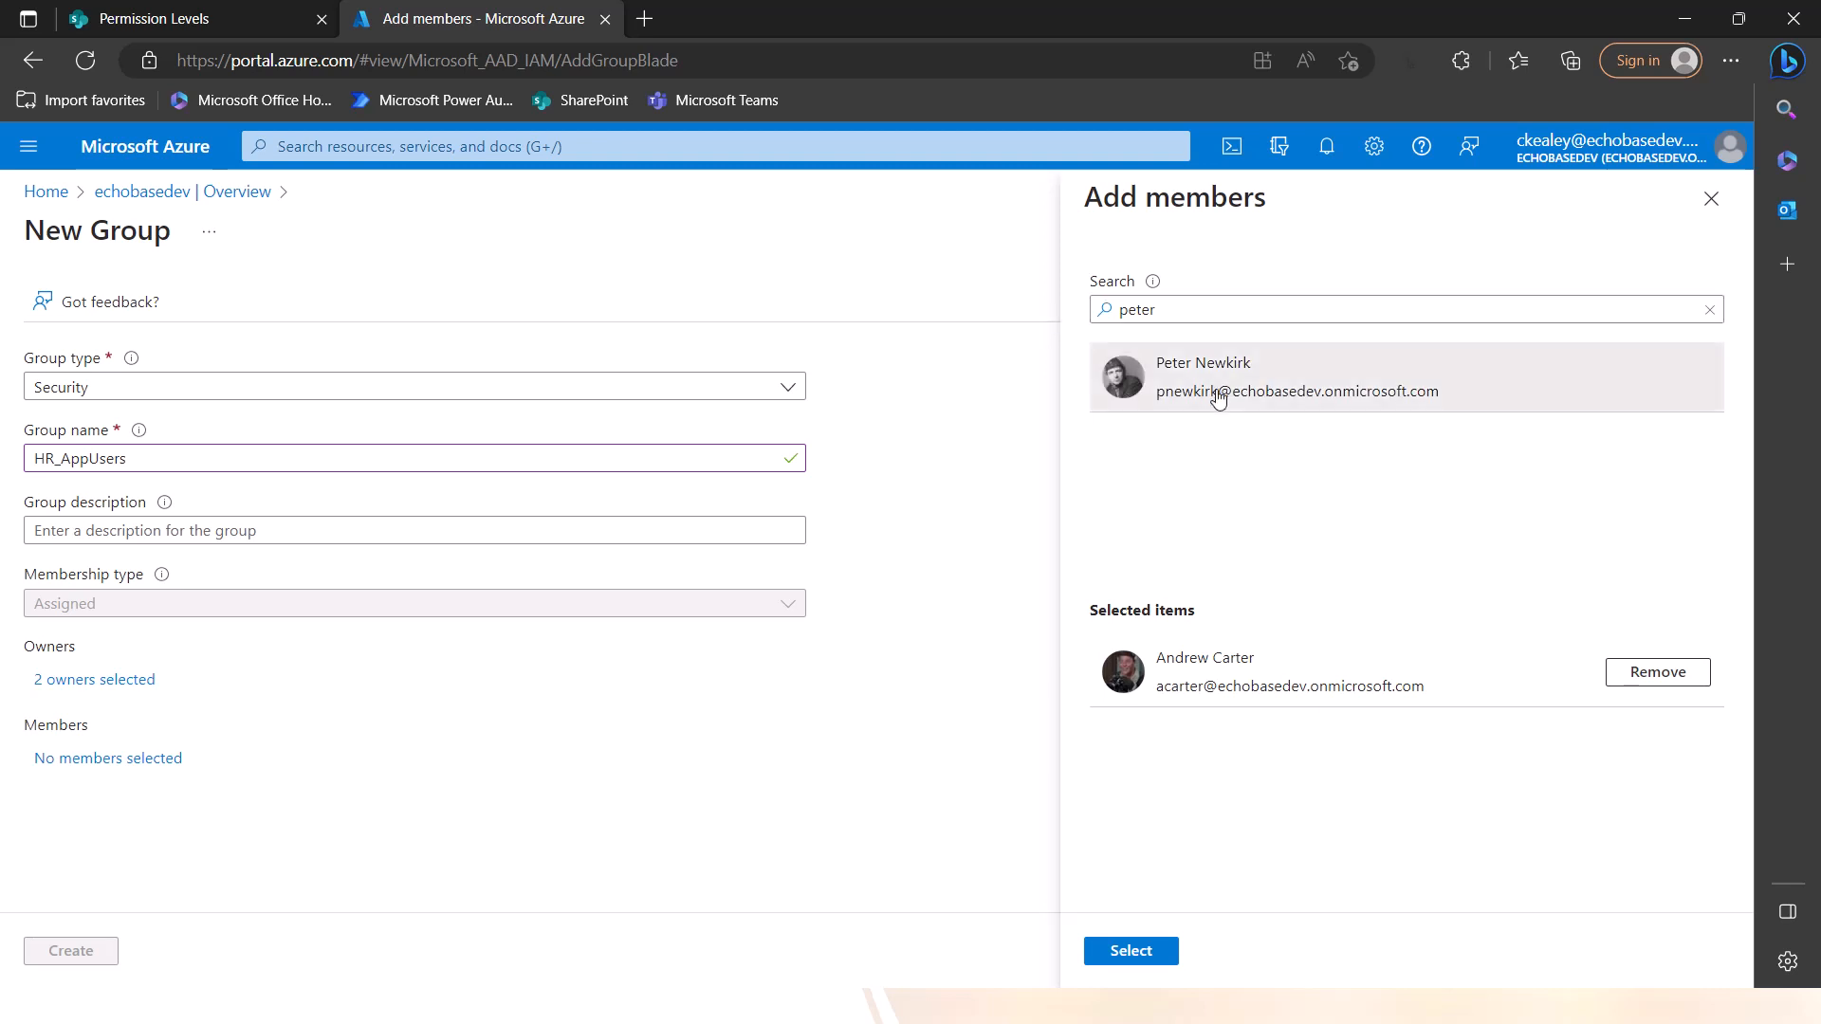
pyautogui.click(1218, 396)
pyautogui.click(1106, 951)
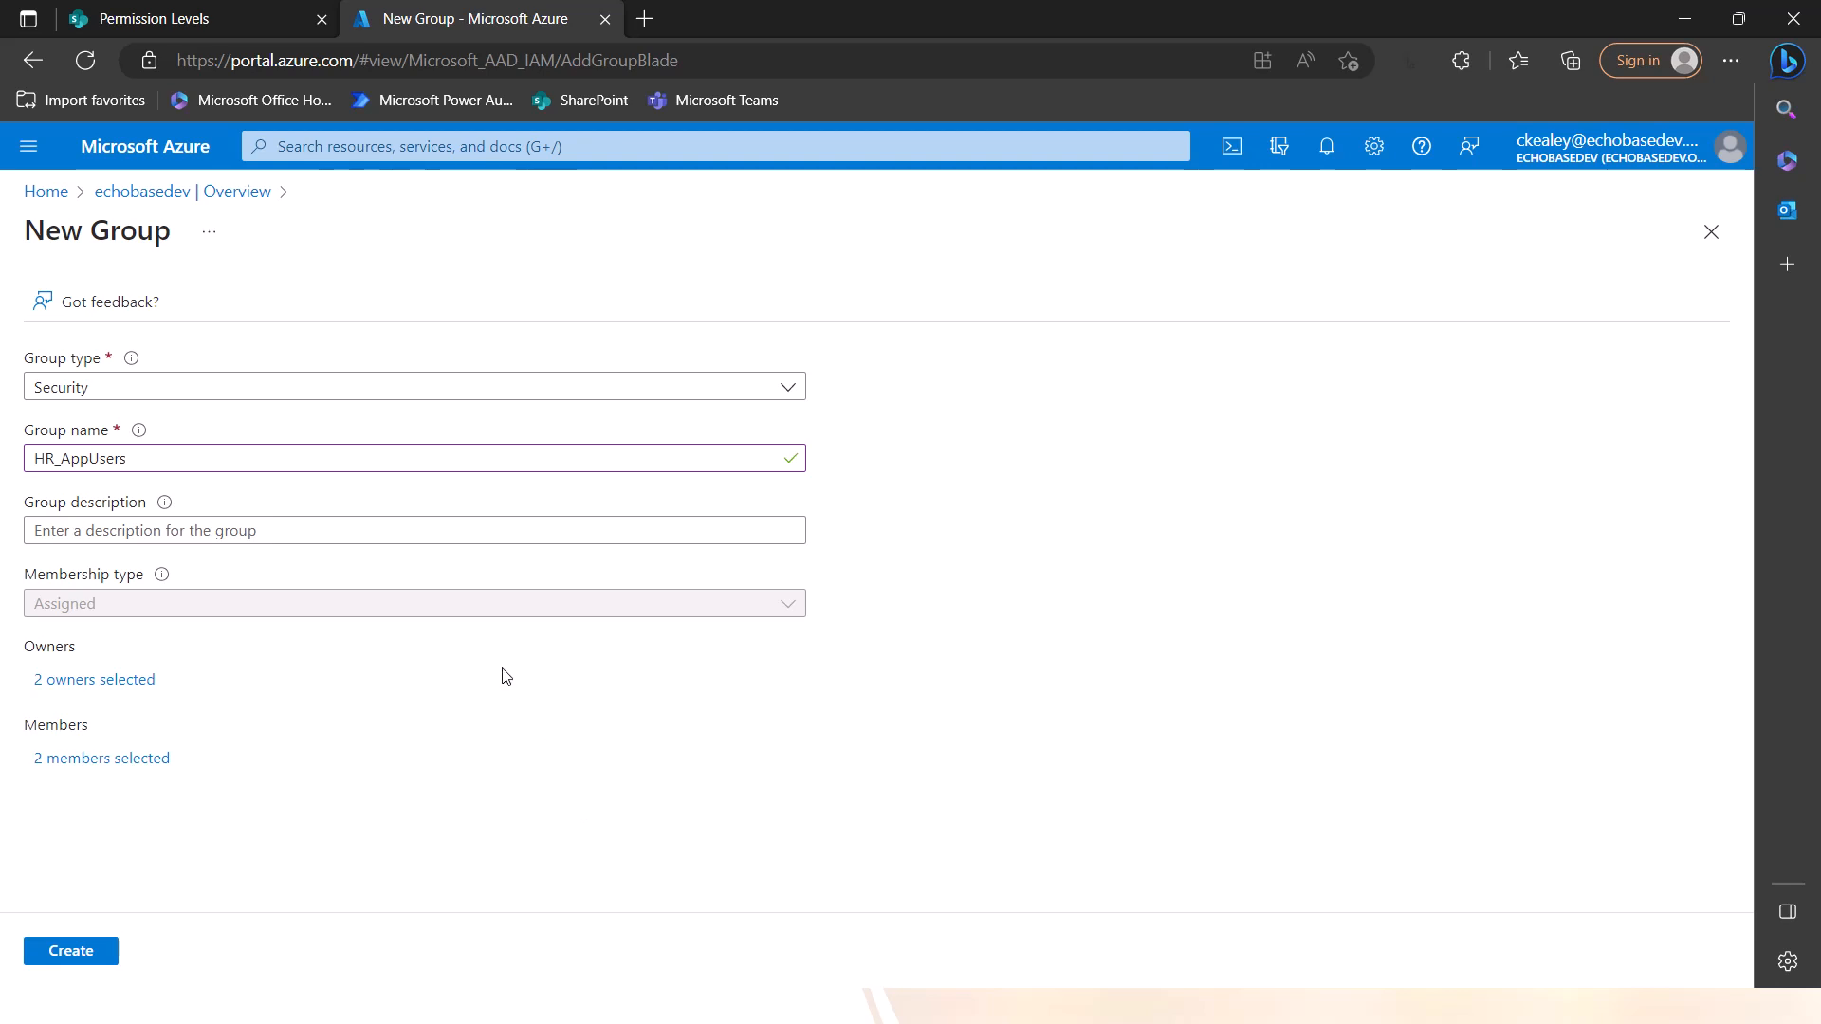
pyautogui.click(66, 952)
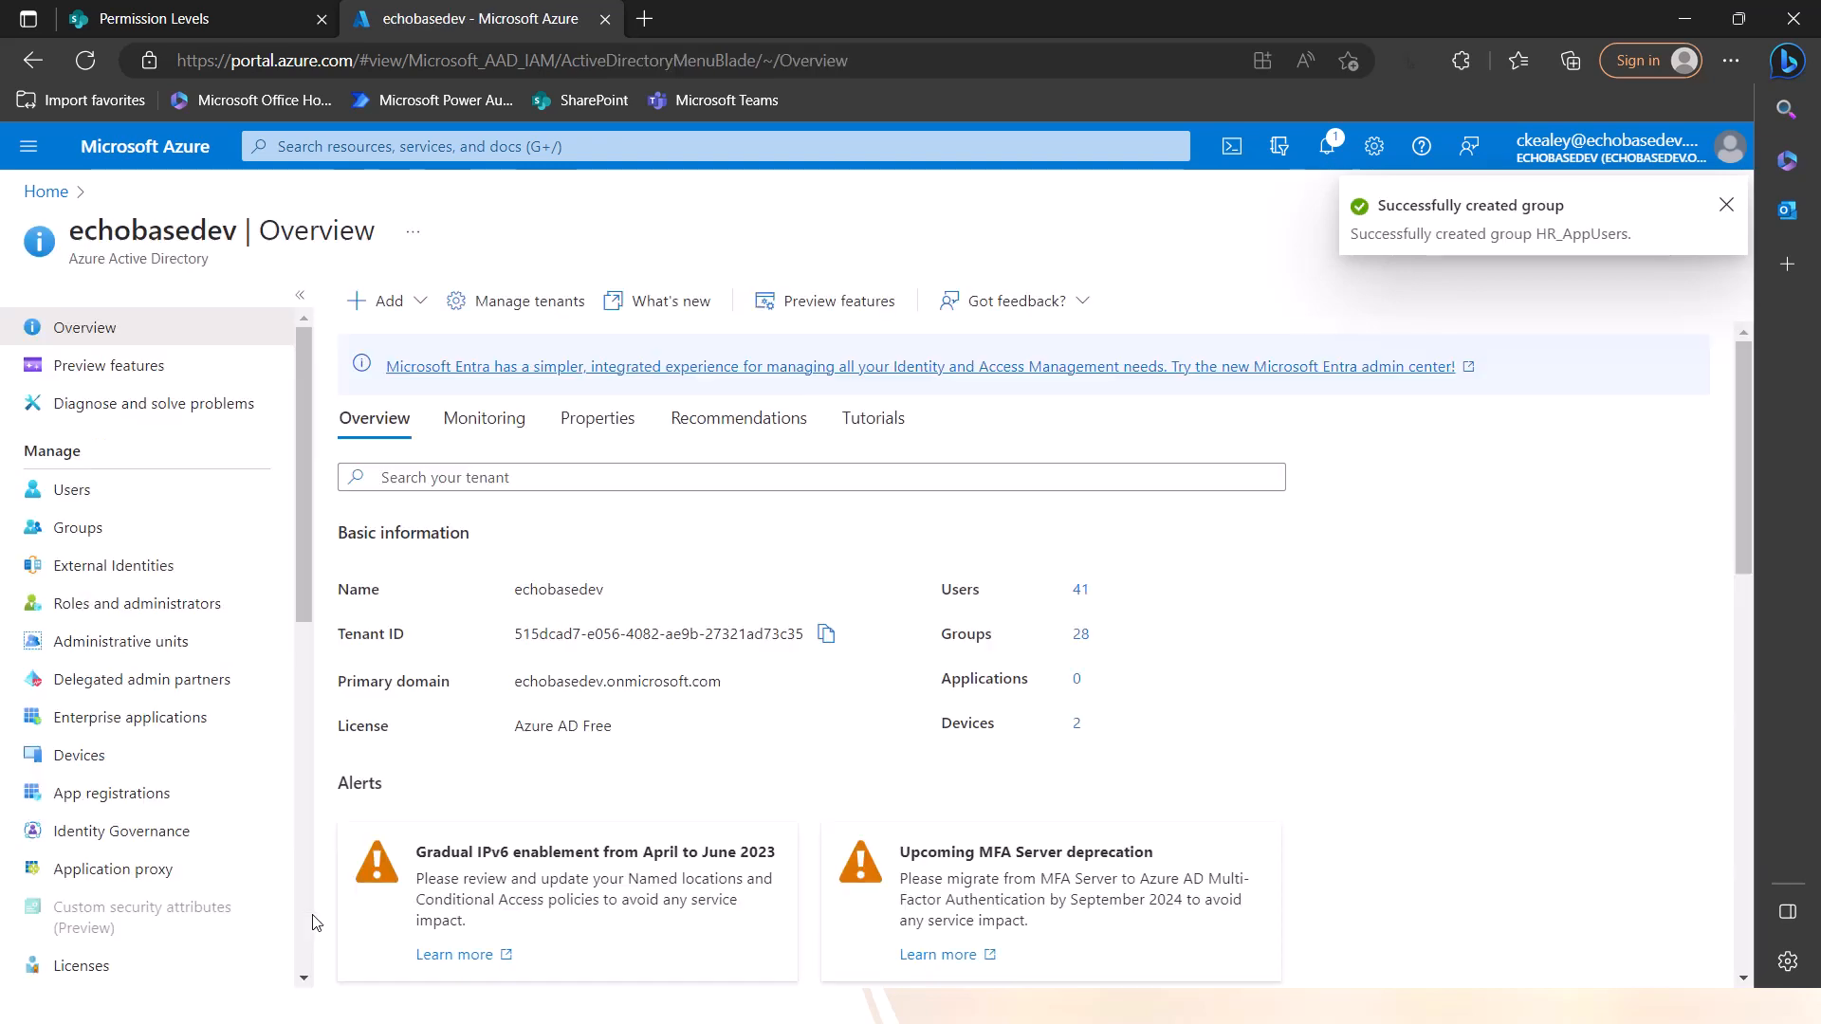
# Switch to SharePoint, open the Time clock list's permissions from its settings, and stop the list inheriting permissions from the parent site
pyautogui.click(207, 26)
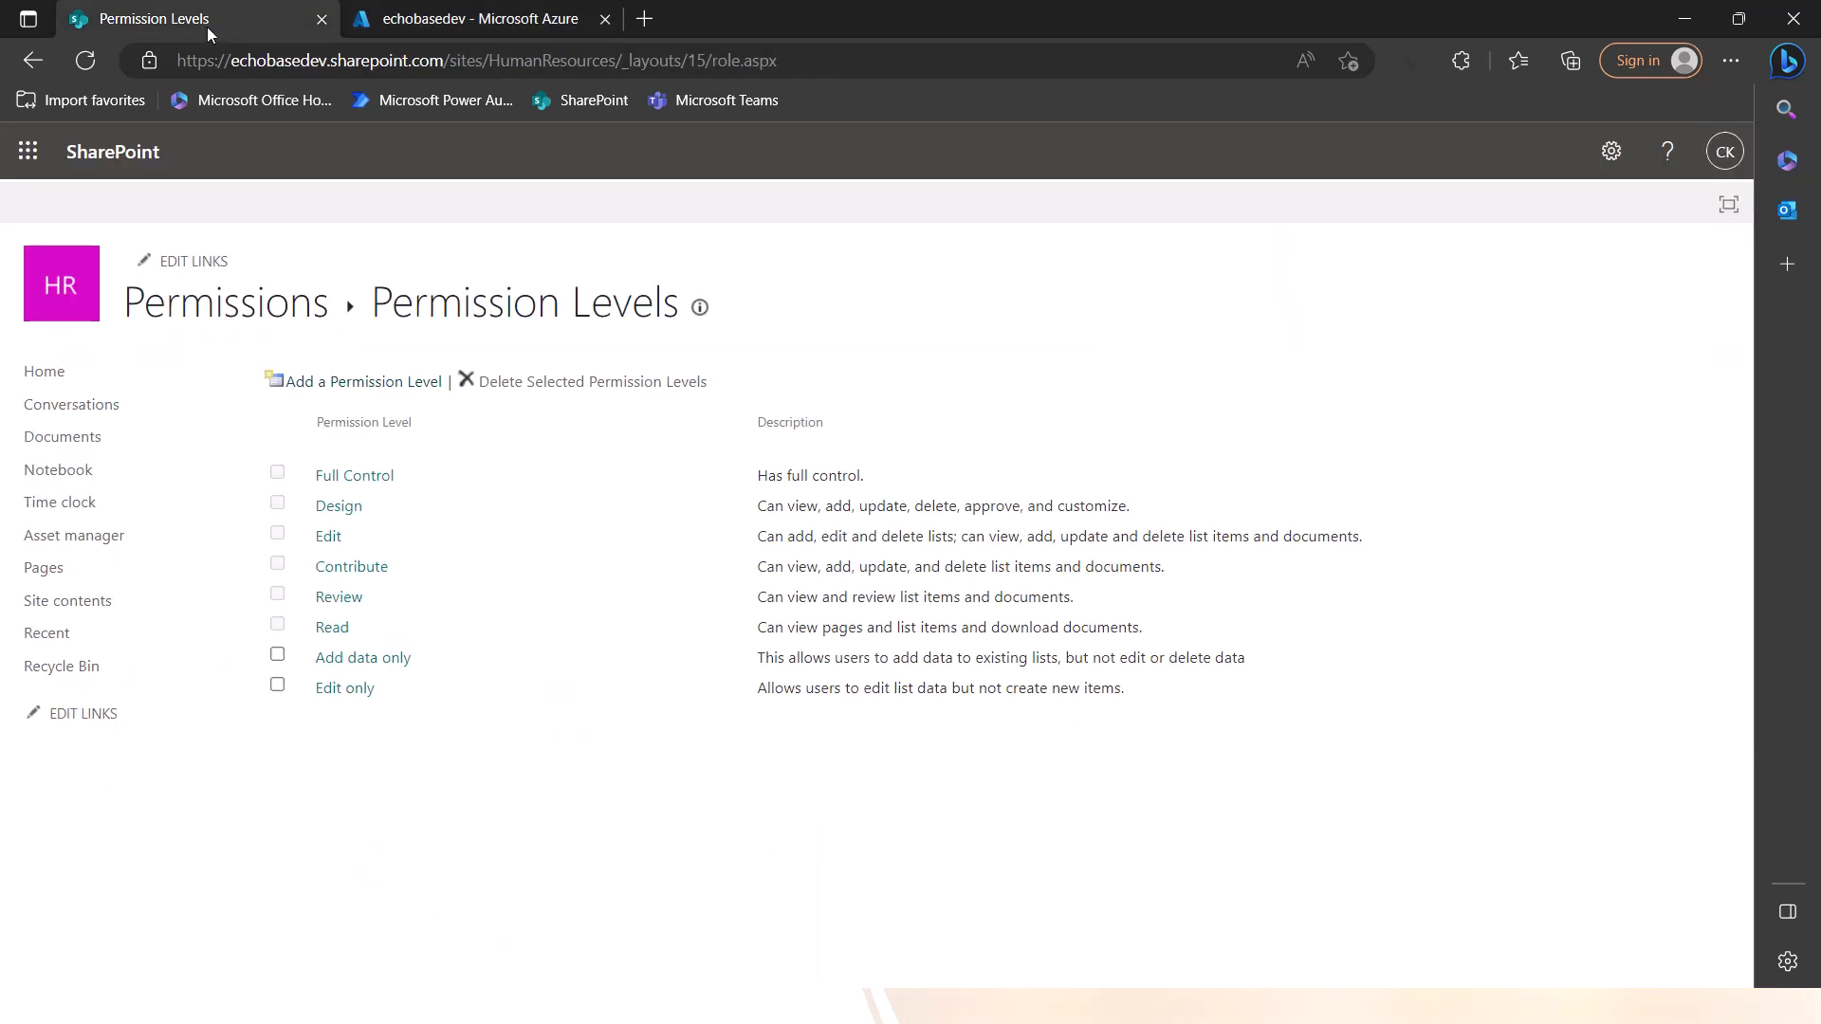
pyautogui.click(80, 504)
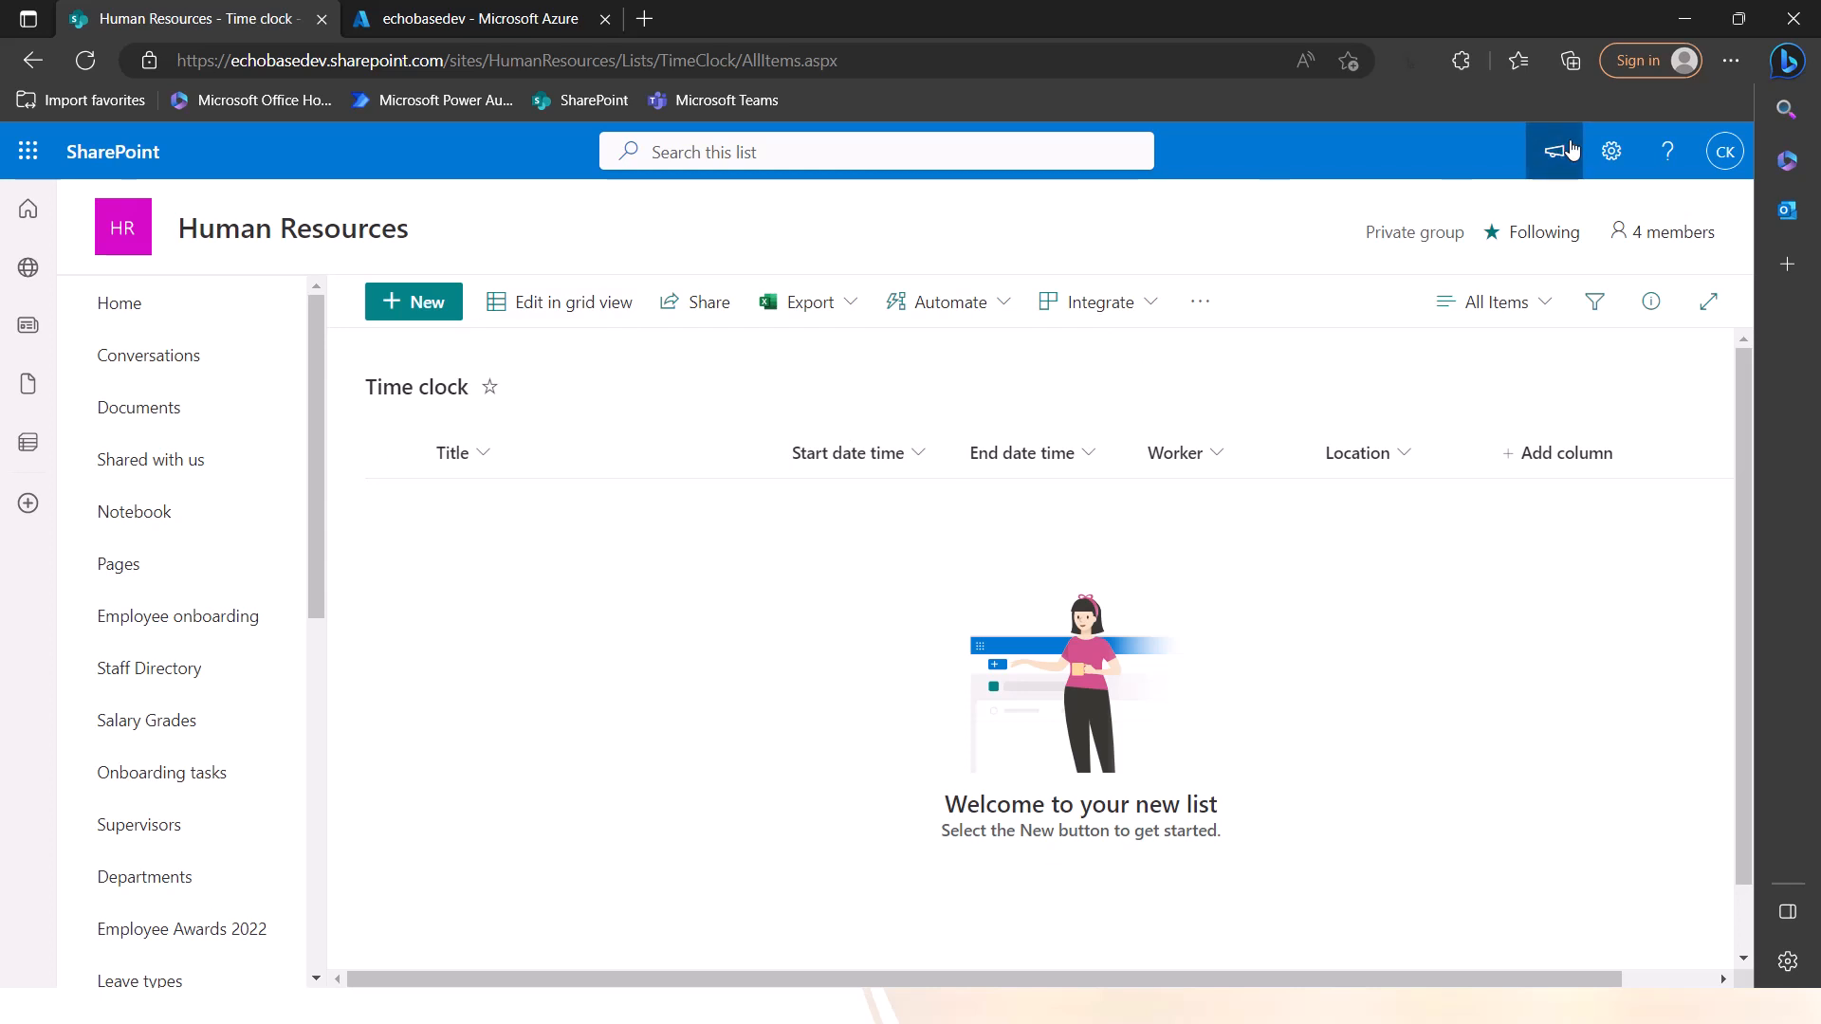
pyautogui.click(1609, 151)
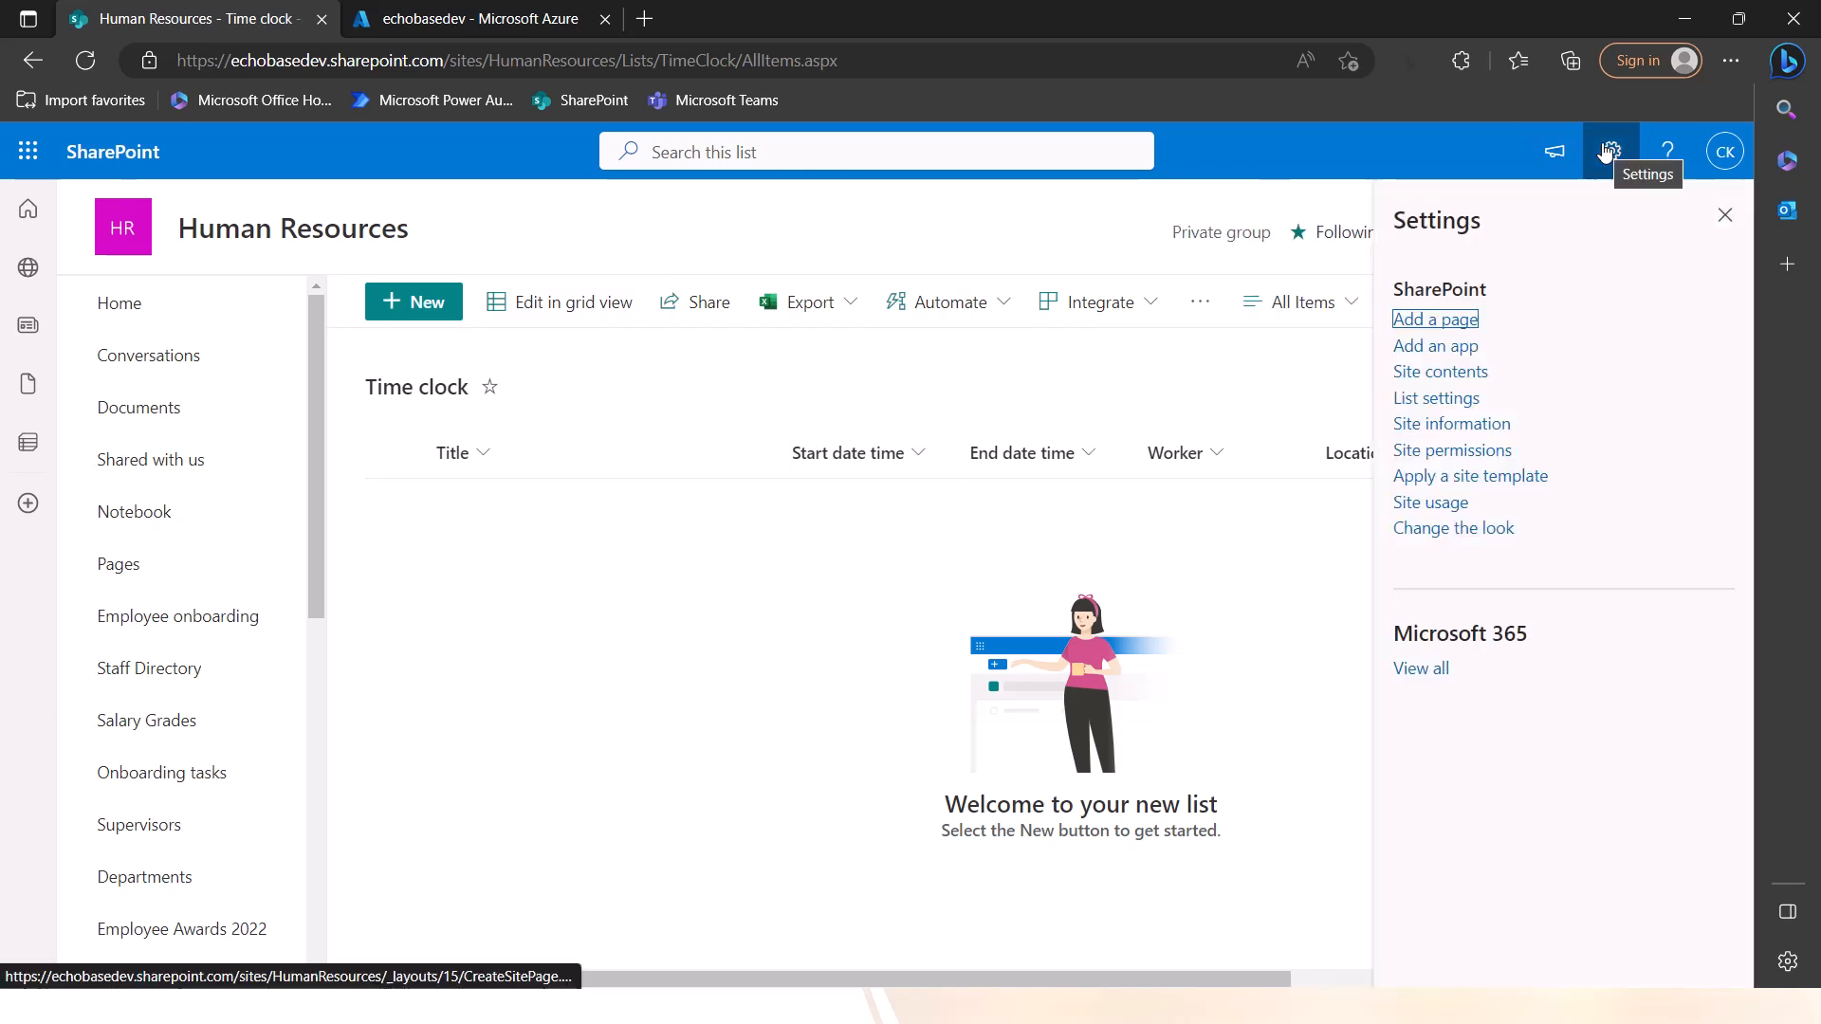
pyautogui.click(1453, 404)
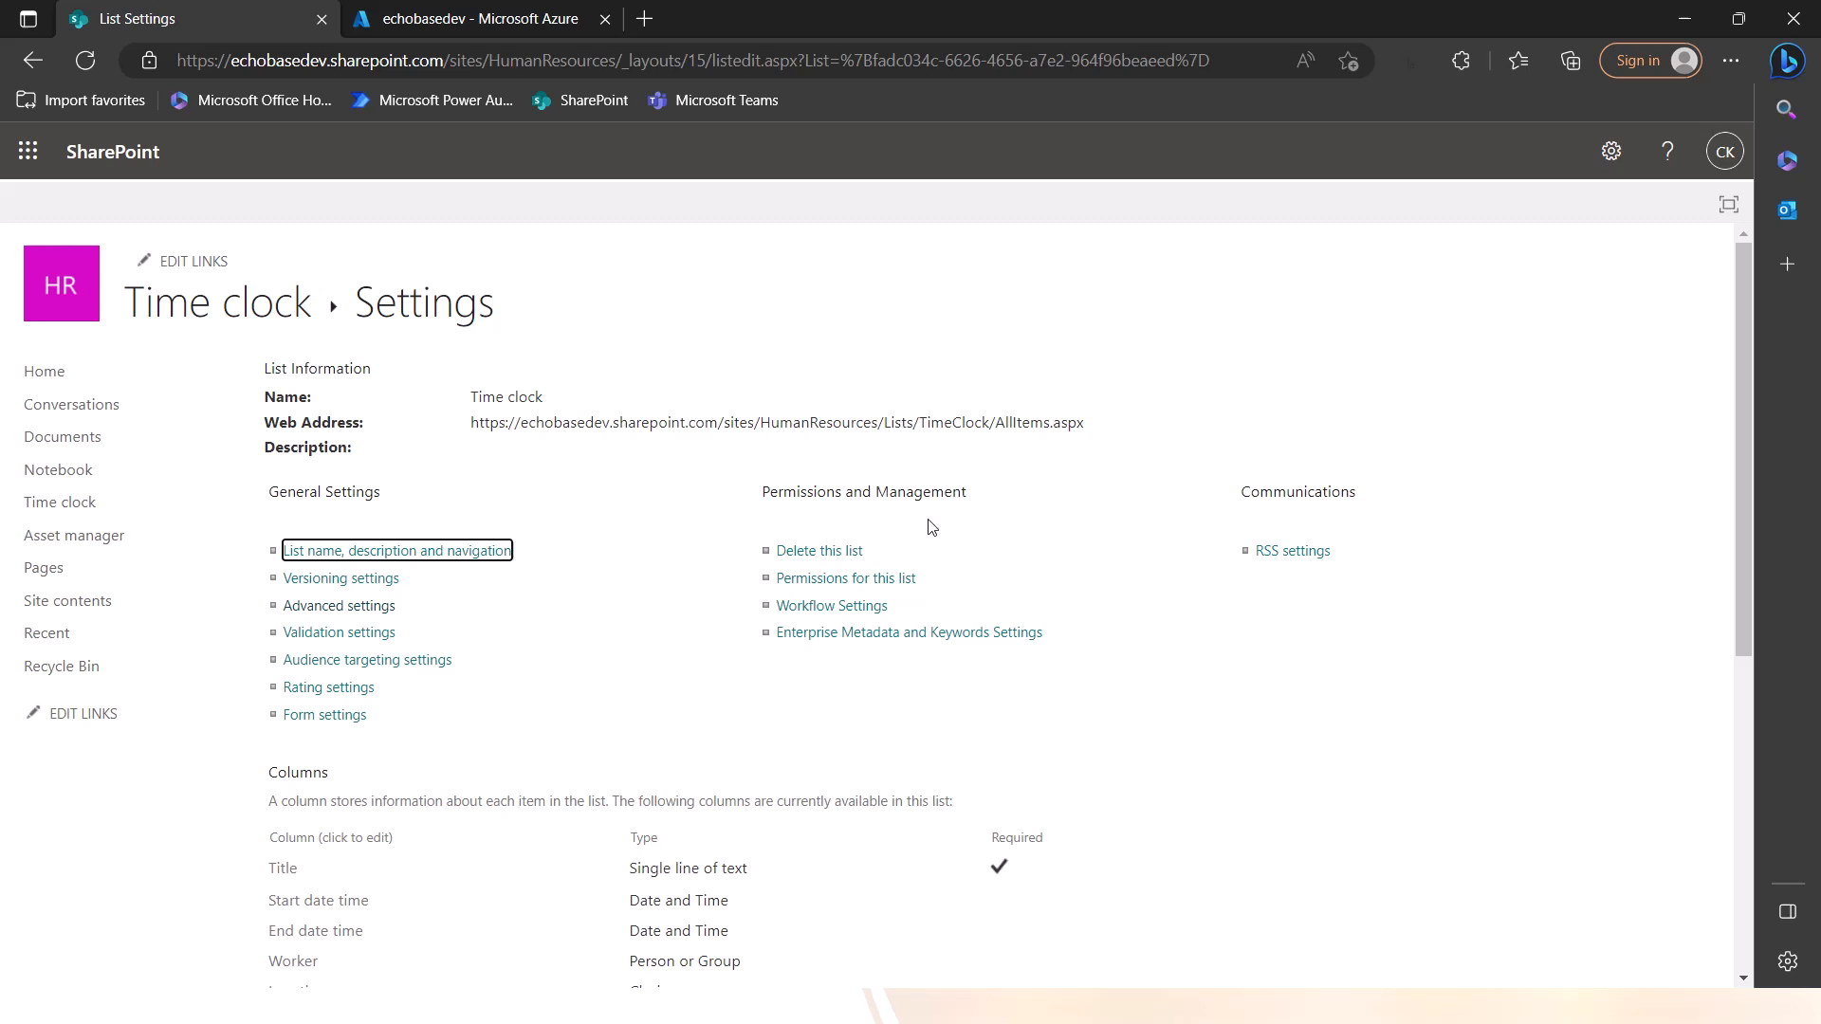
pyautogui.click(869, 587)
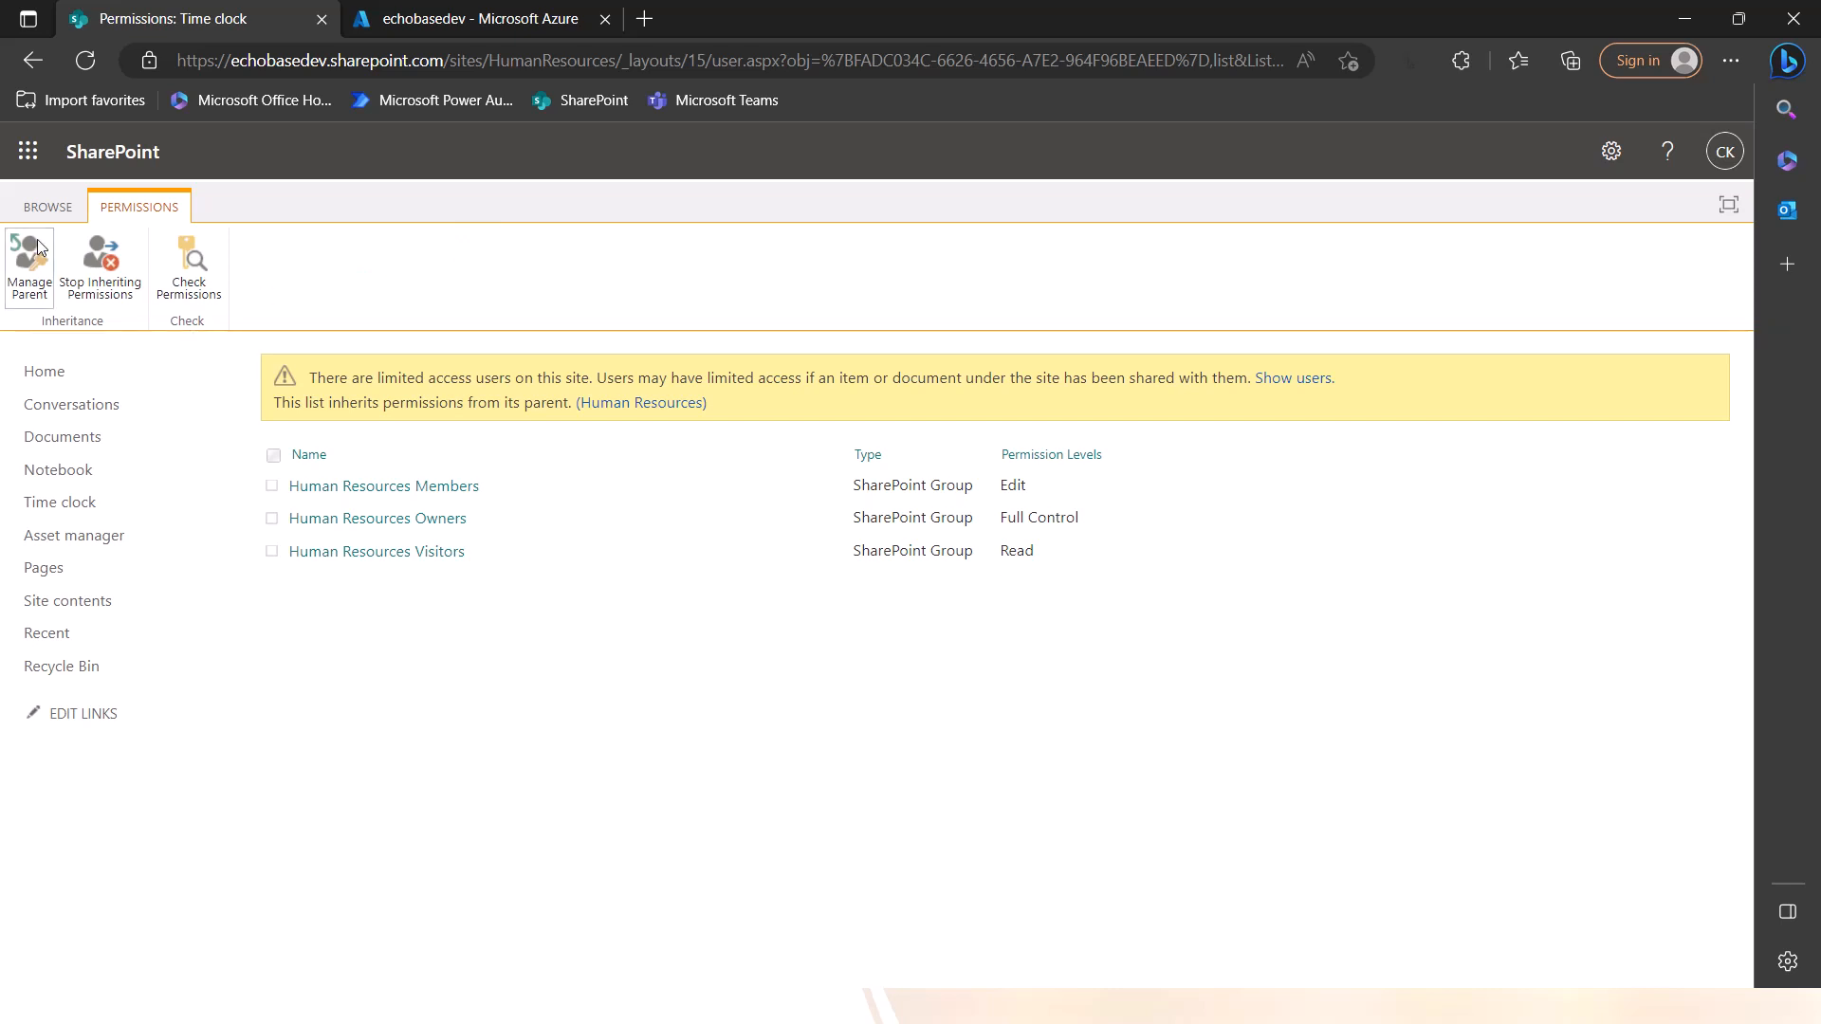
pyautogui.click(104, 263)
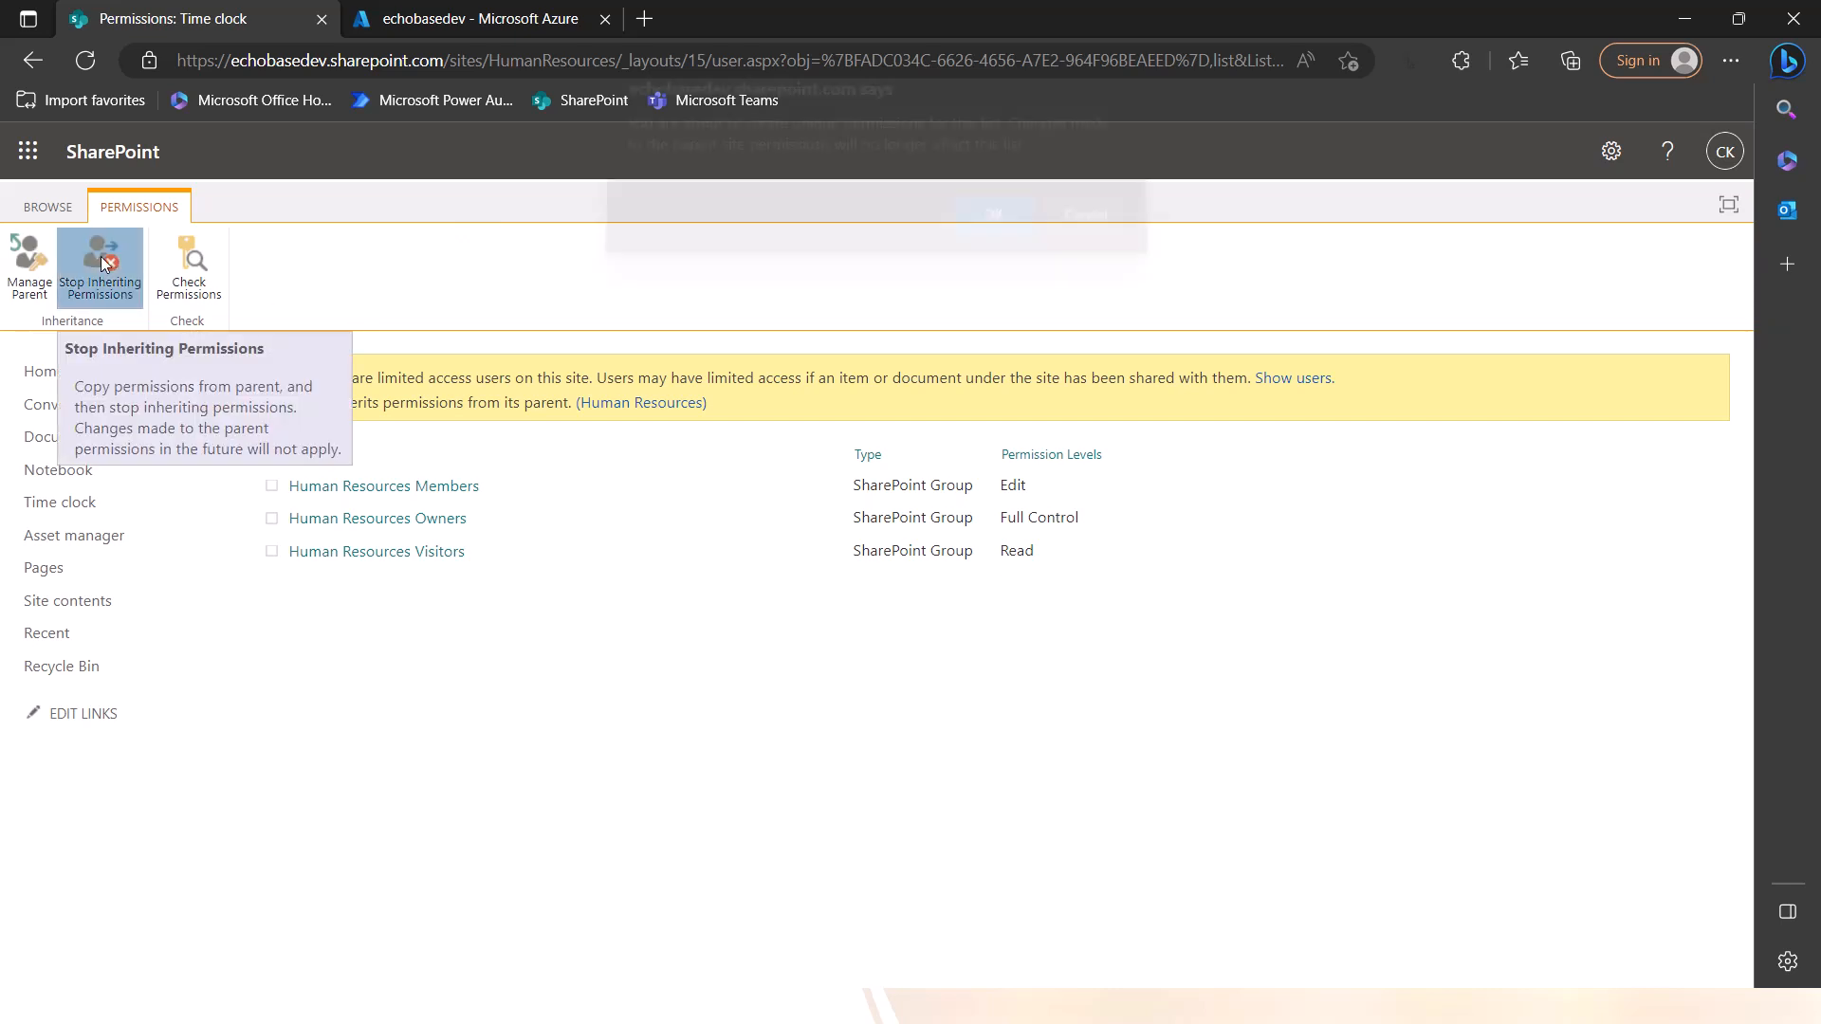
pyautogui.click(975, 231)
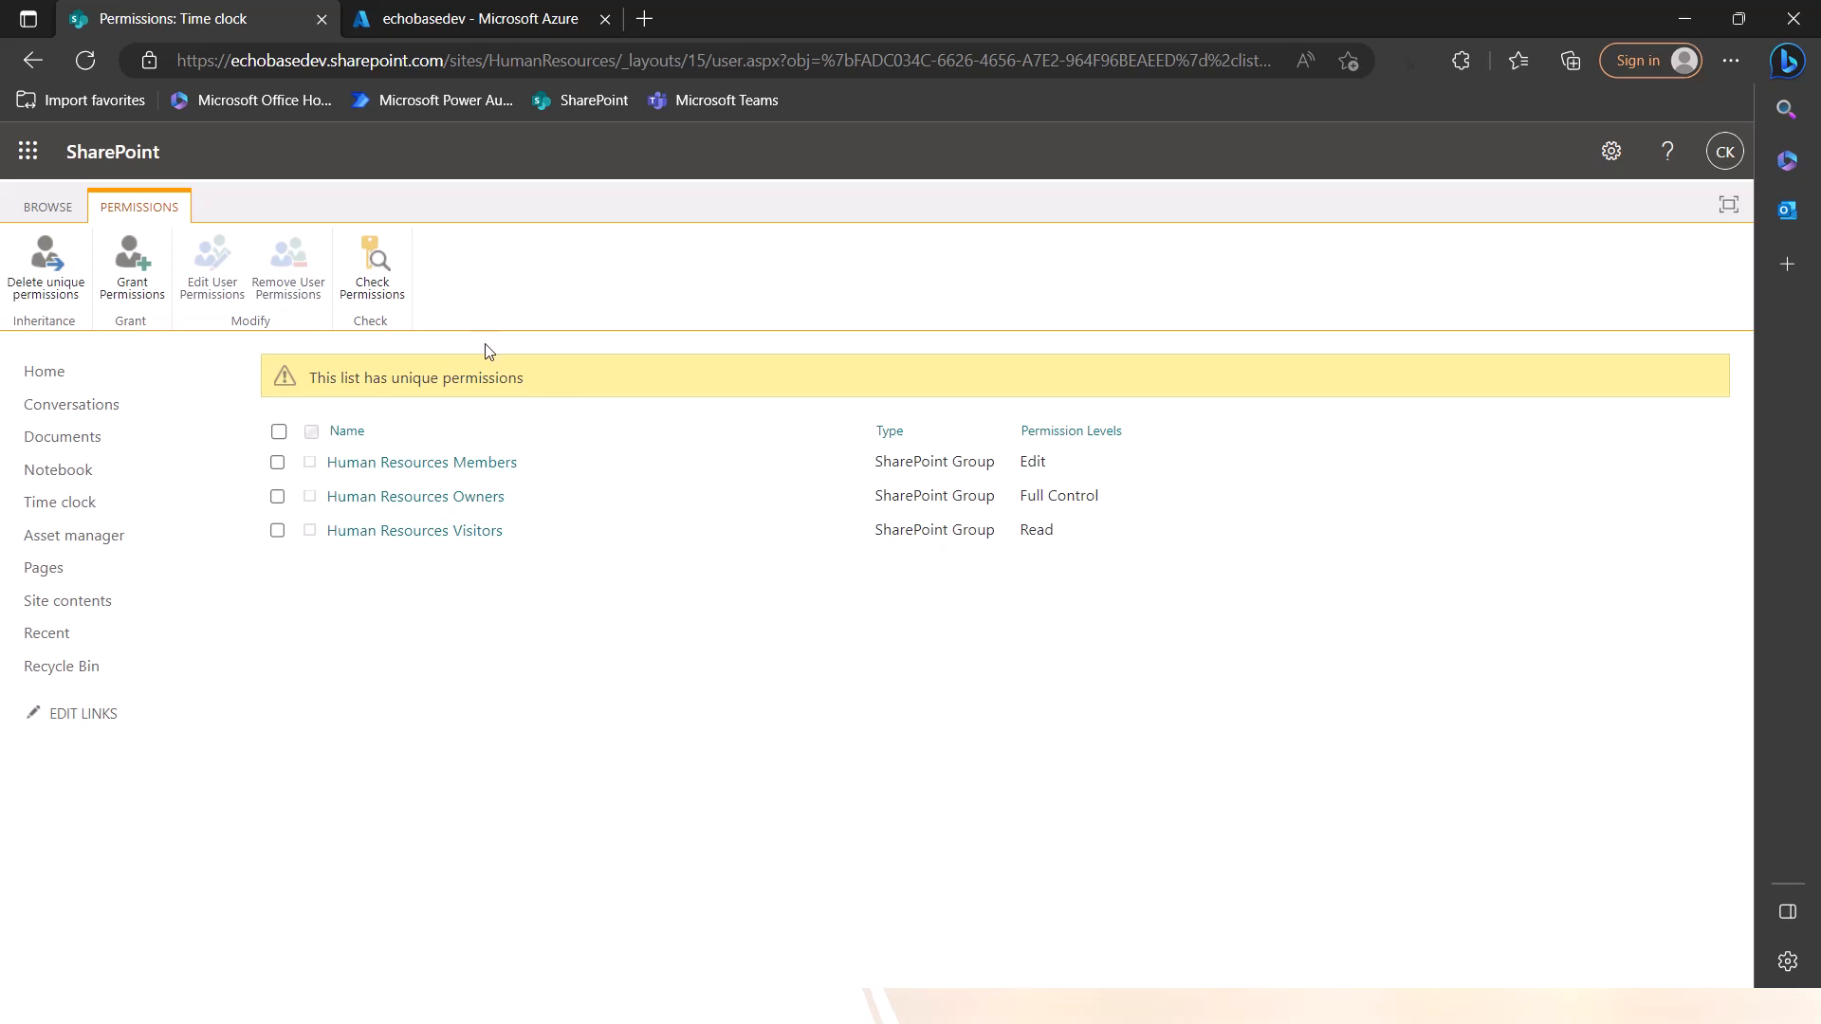
# Grant the HR_AppUsers group the "Add data only" permission level on the Time clock list without an email invitation, and refresh the permissions page
pyautogui.click(130, 256)
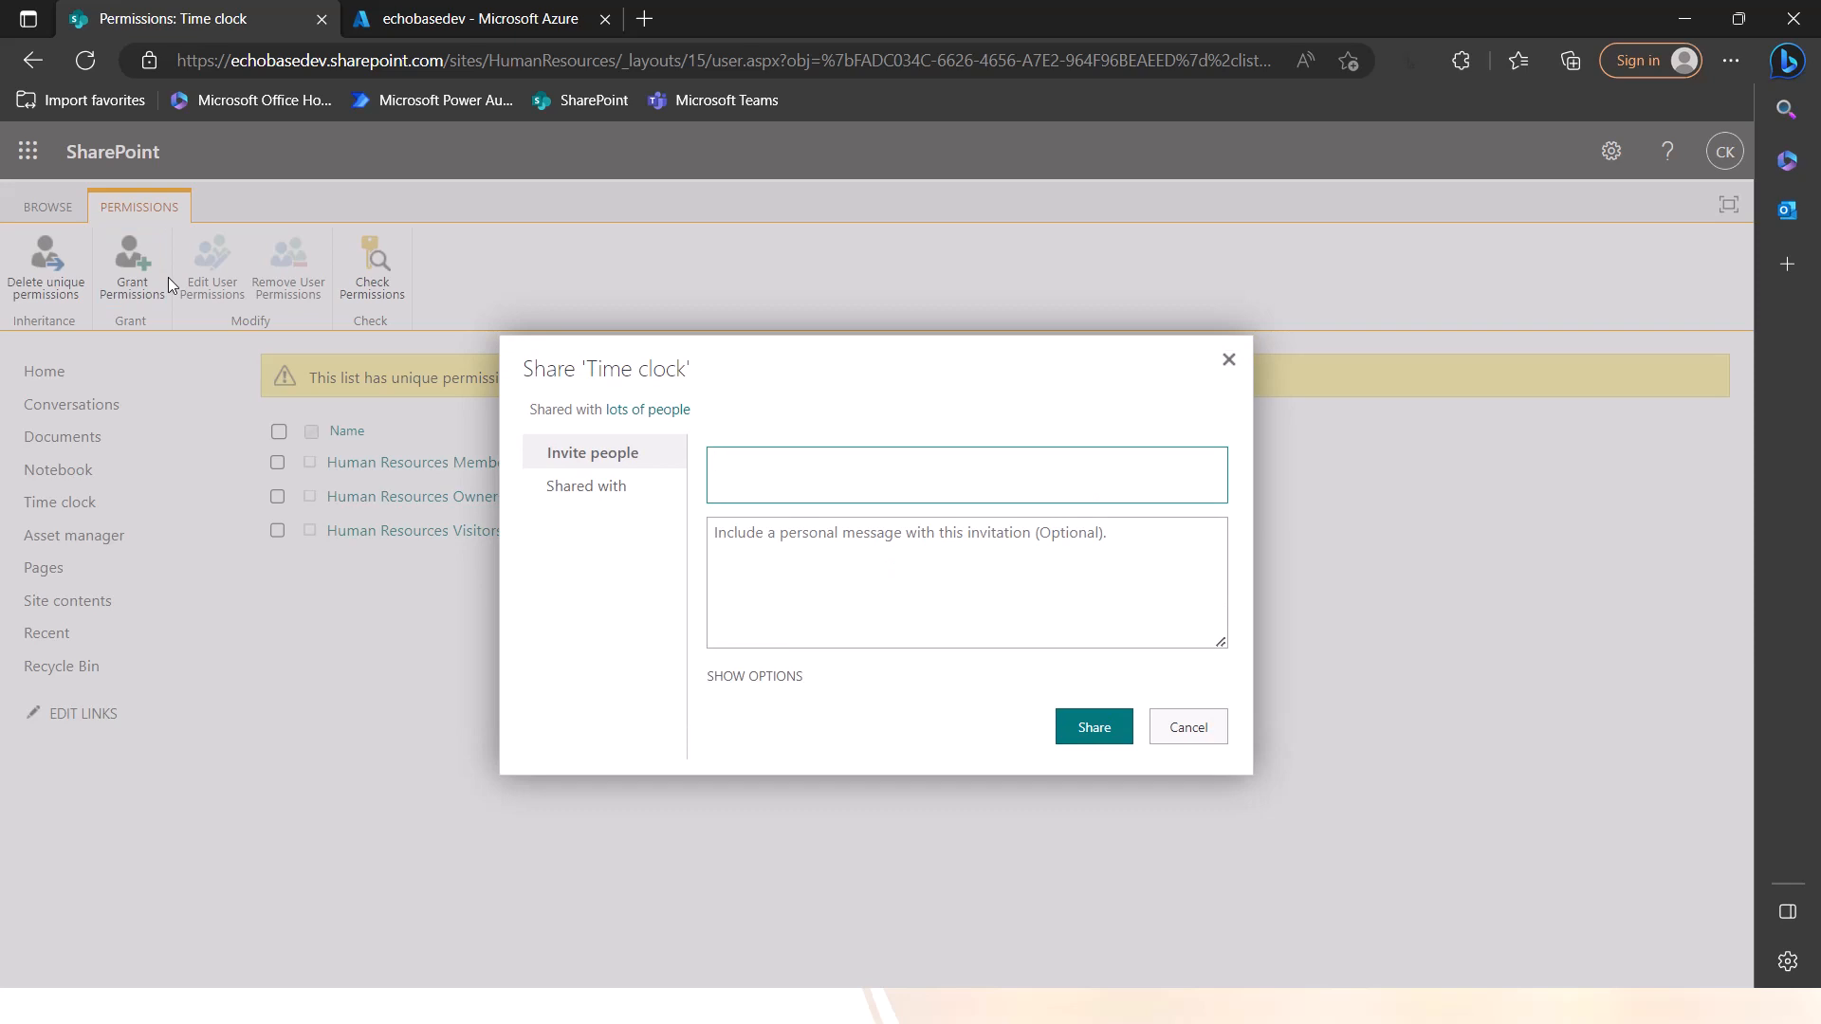
pyautogui.write('hr_app')
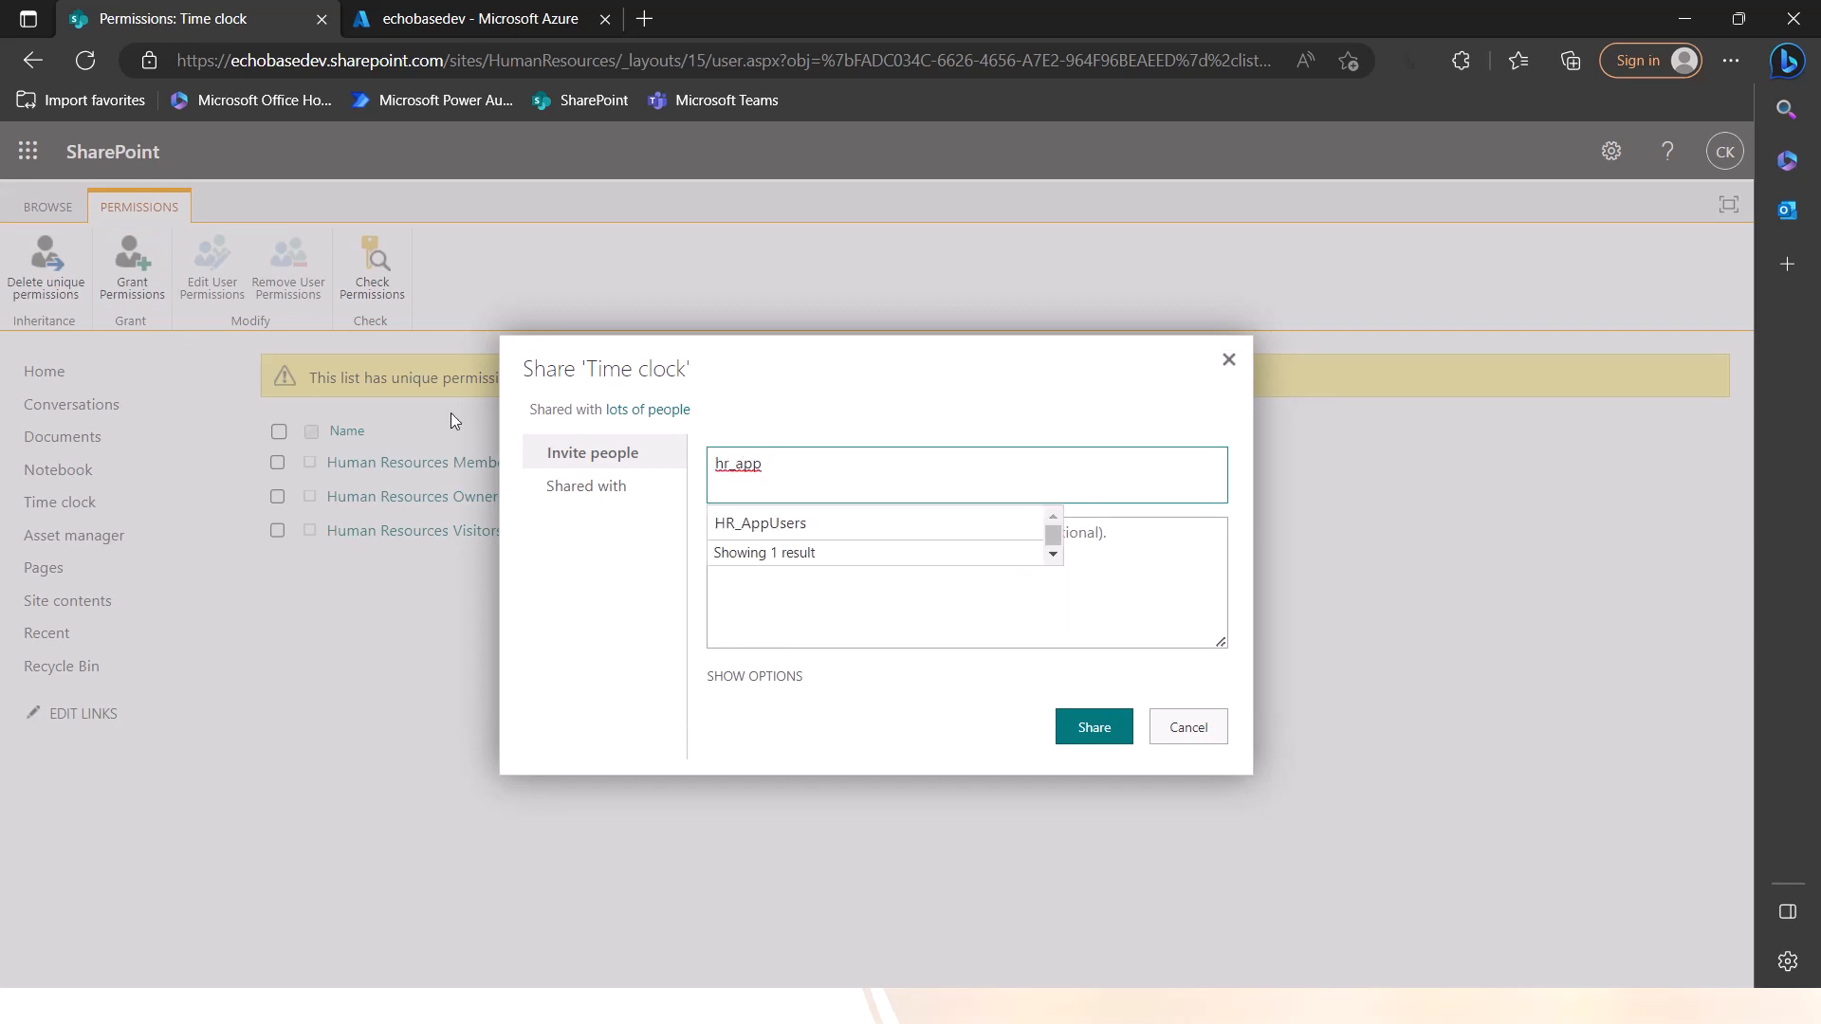
pyautogui.click(768, 525)
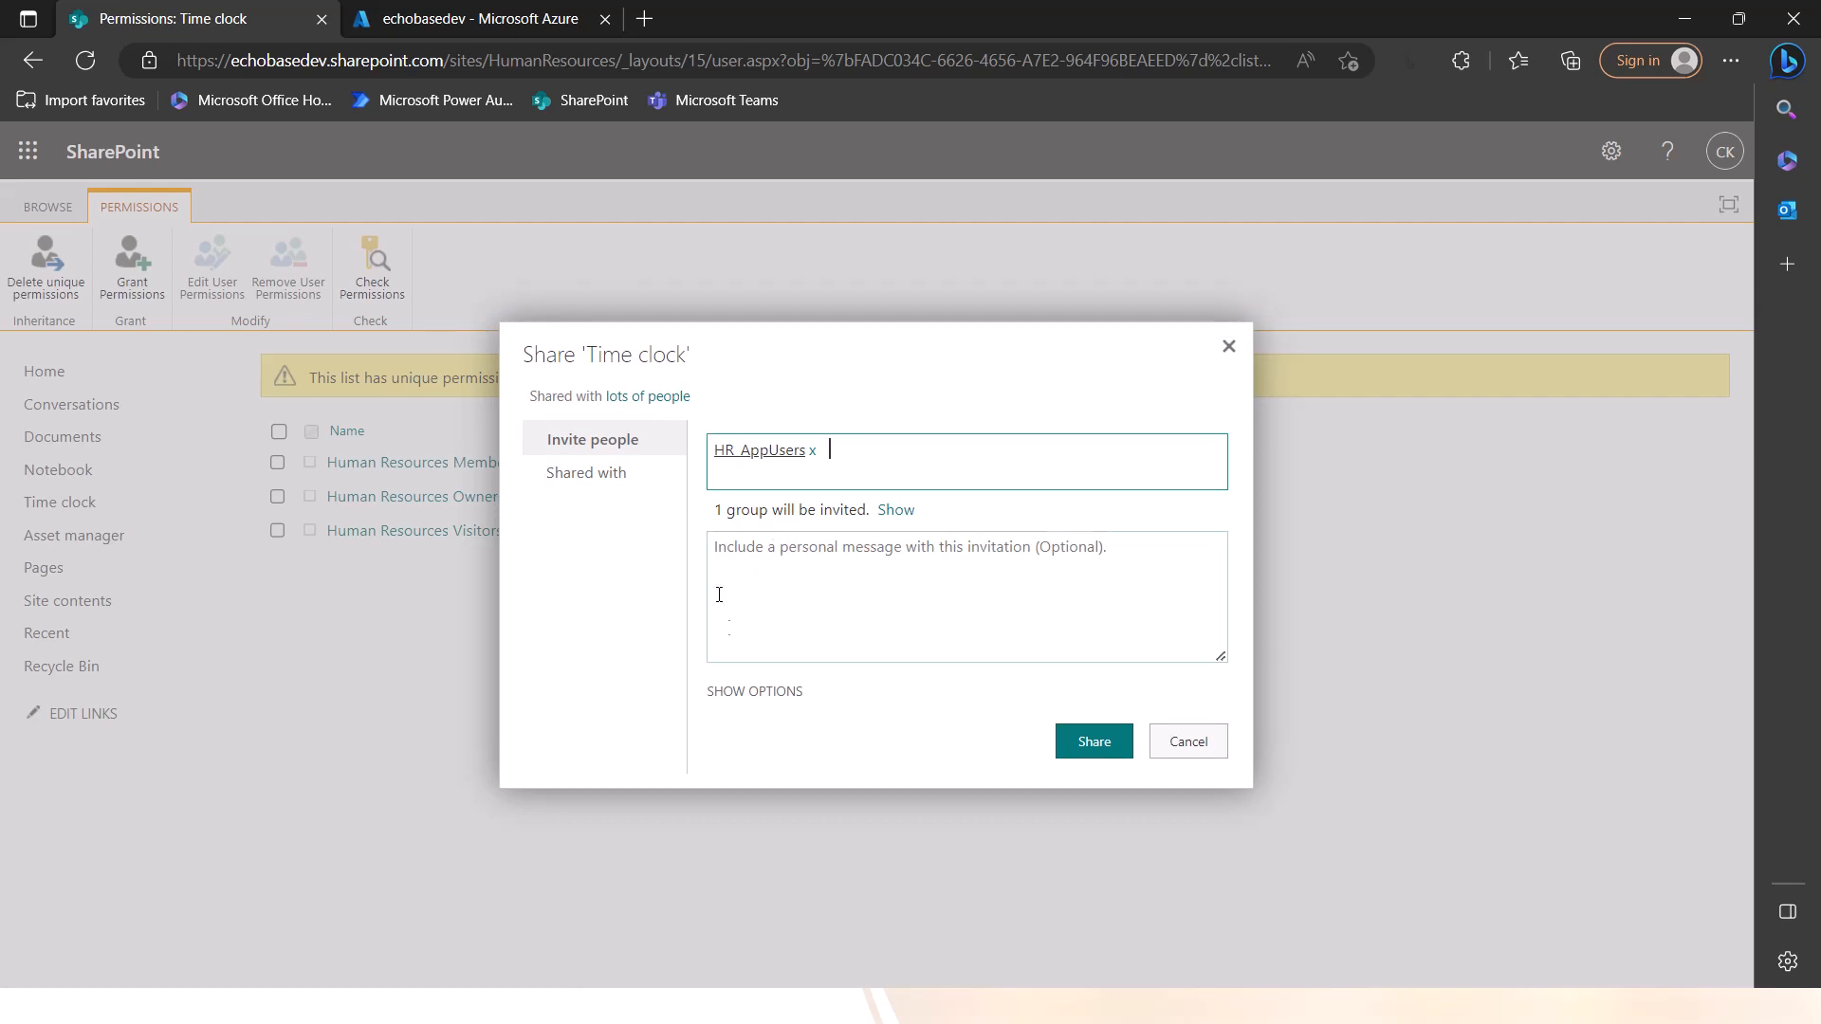
pyautogui.click(738, 692)
pyautogui.click(716, 674)
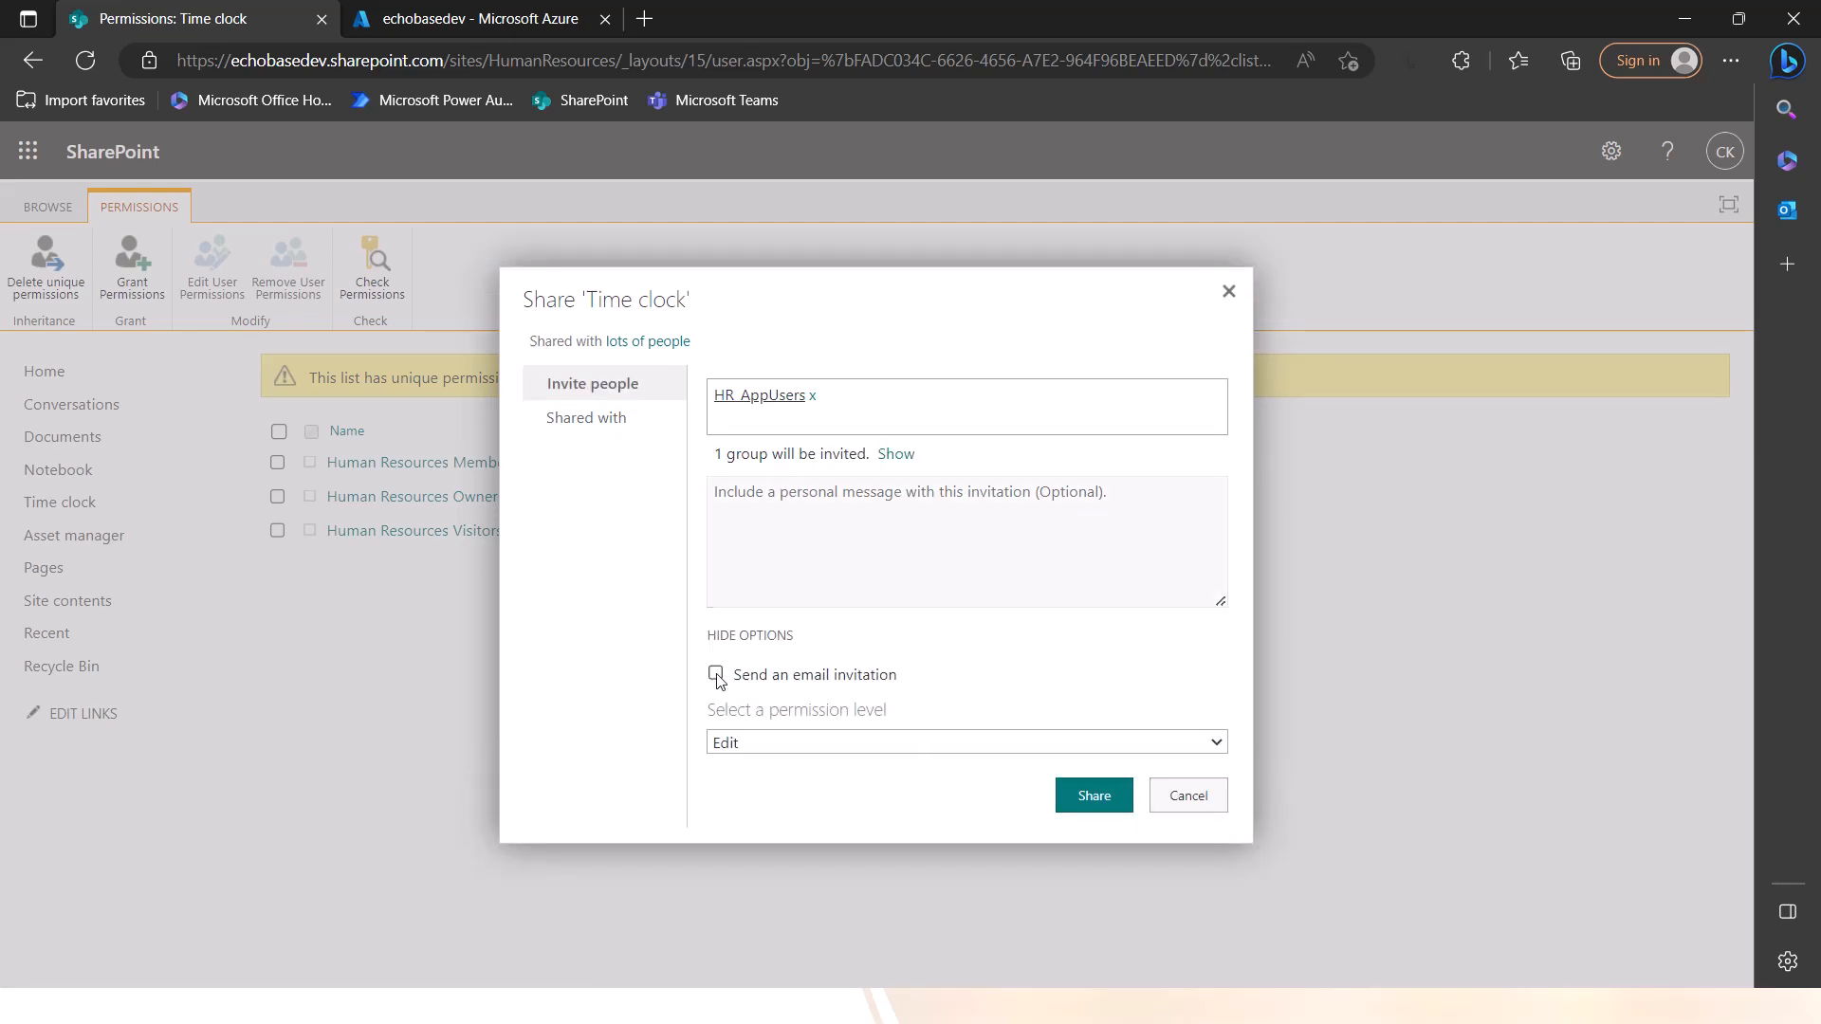
pyautogui.click(871, 749)
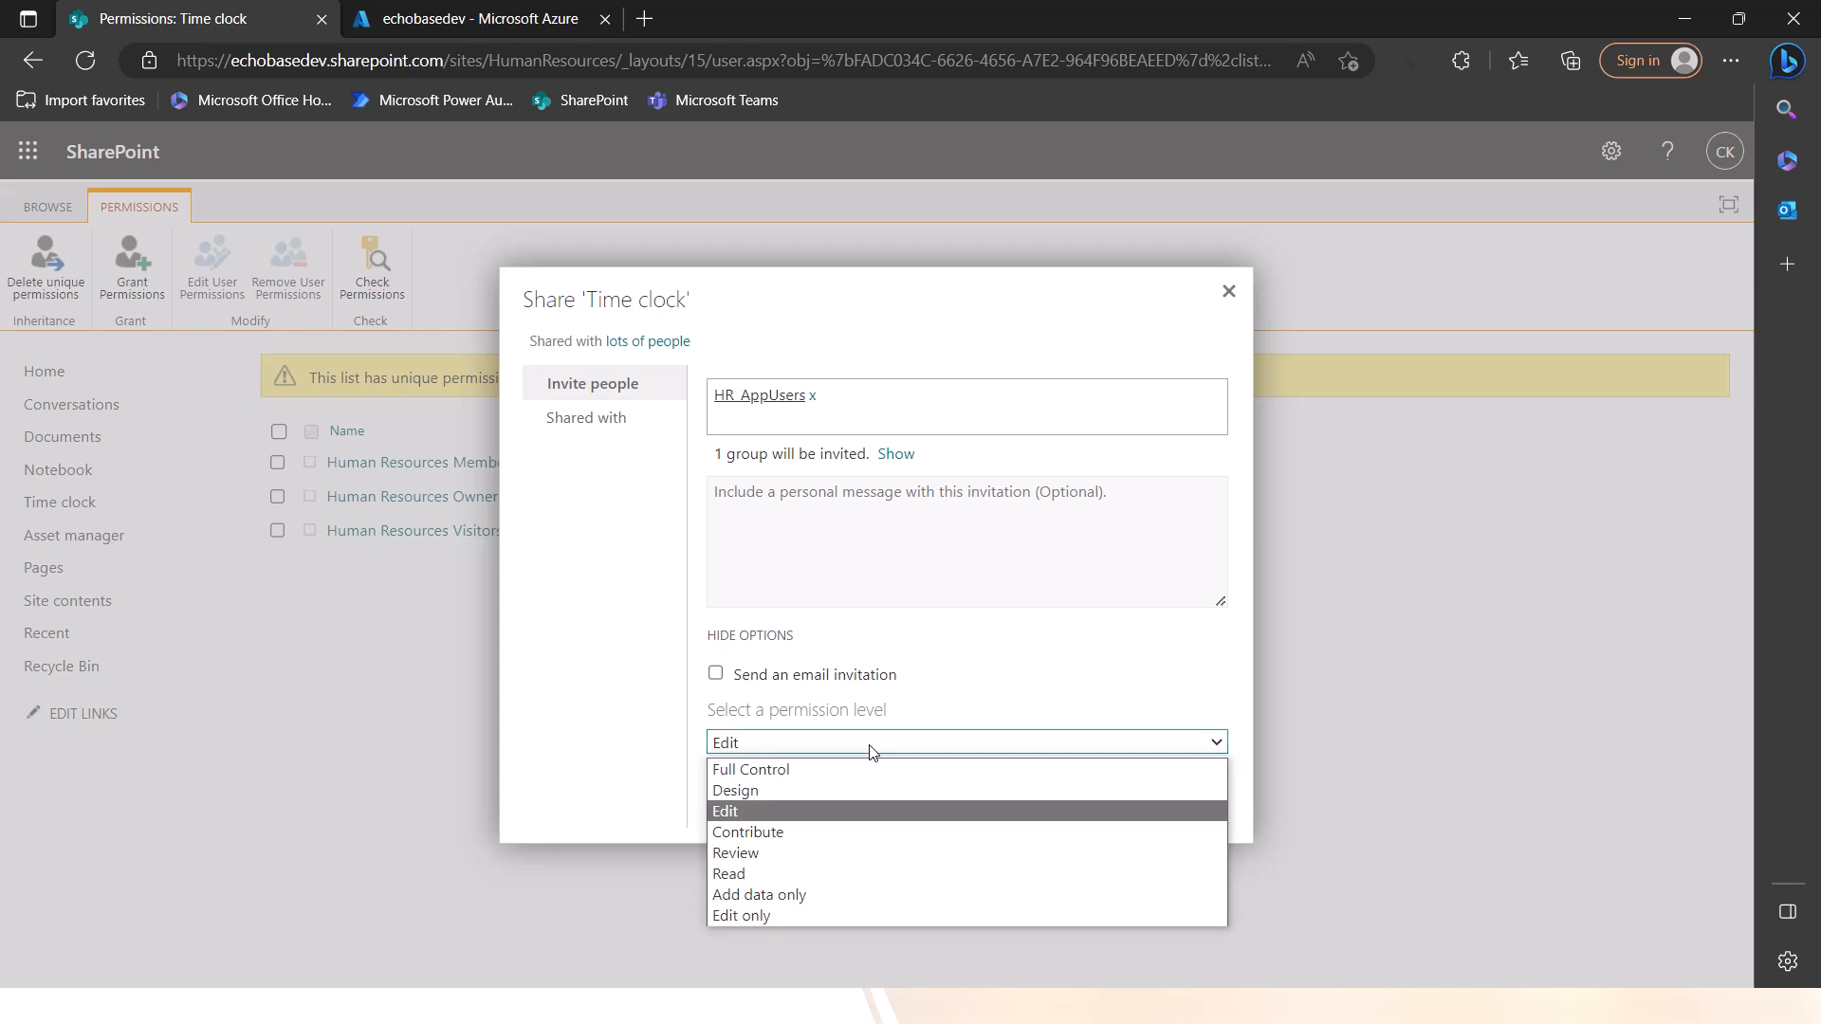
pyautogui.click(782, 895)
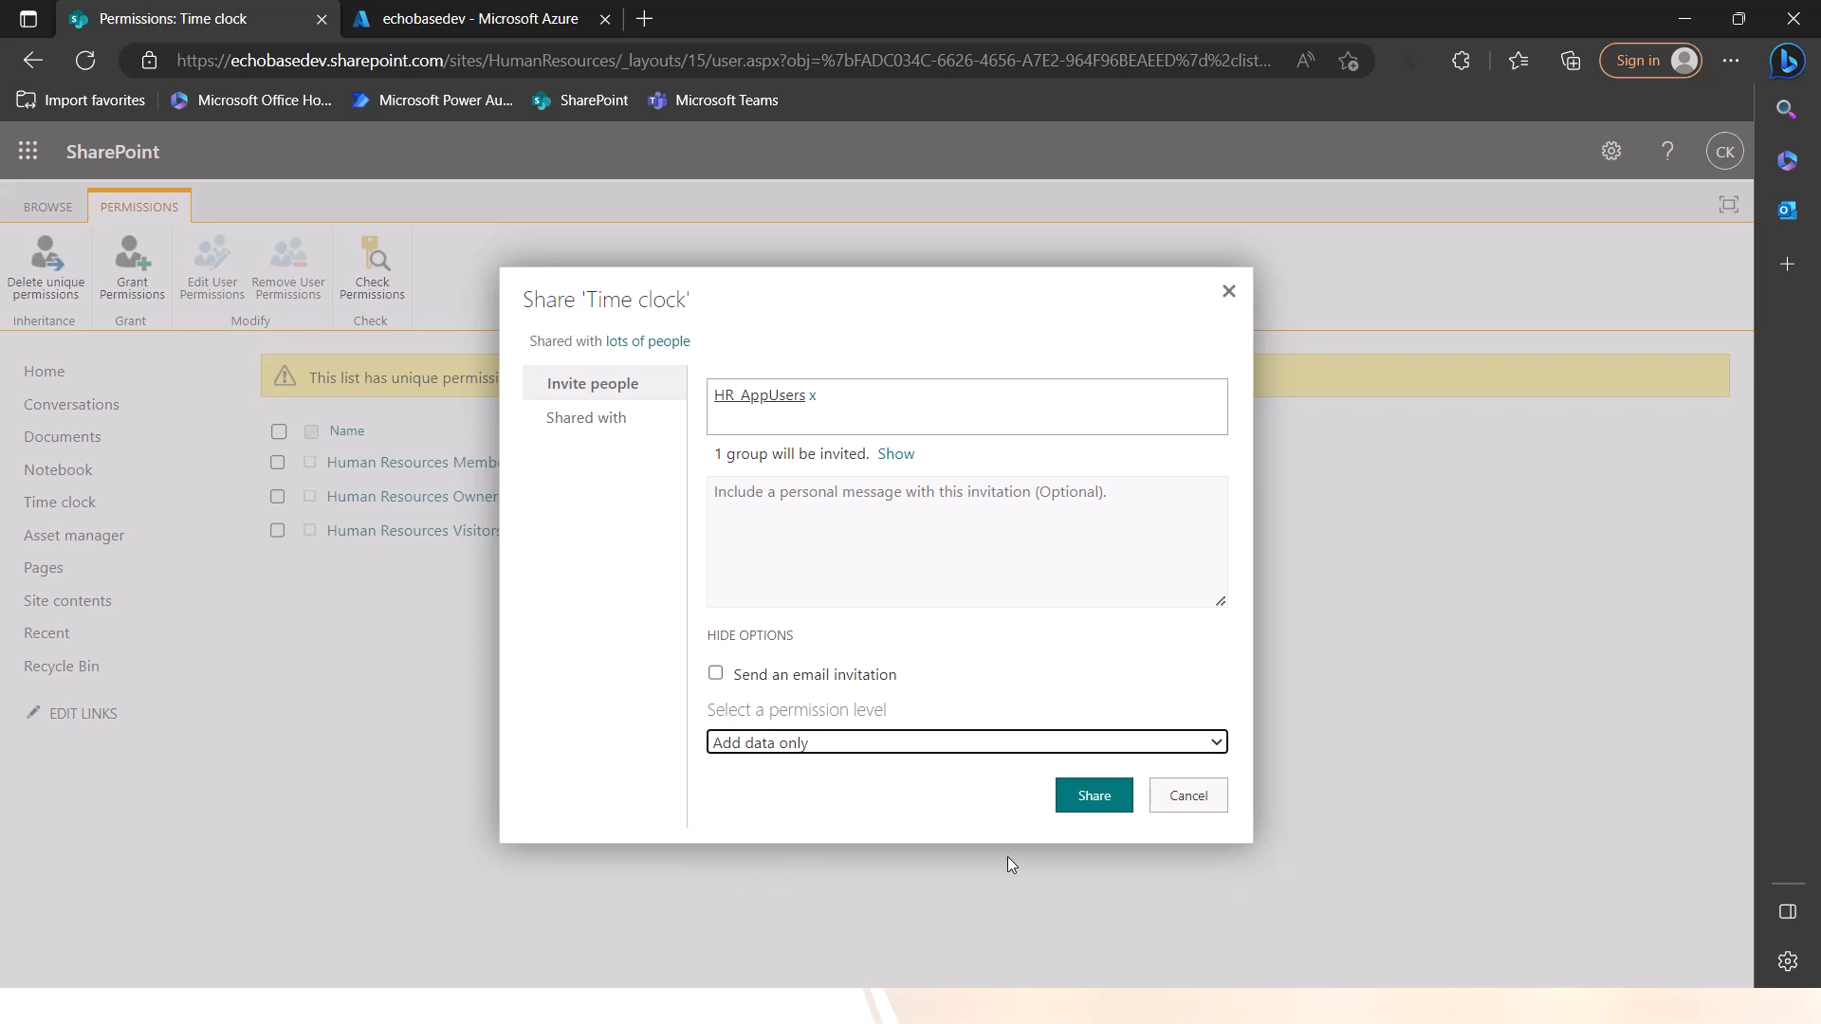
pyautogui.click(1089, 789)
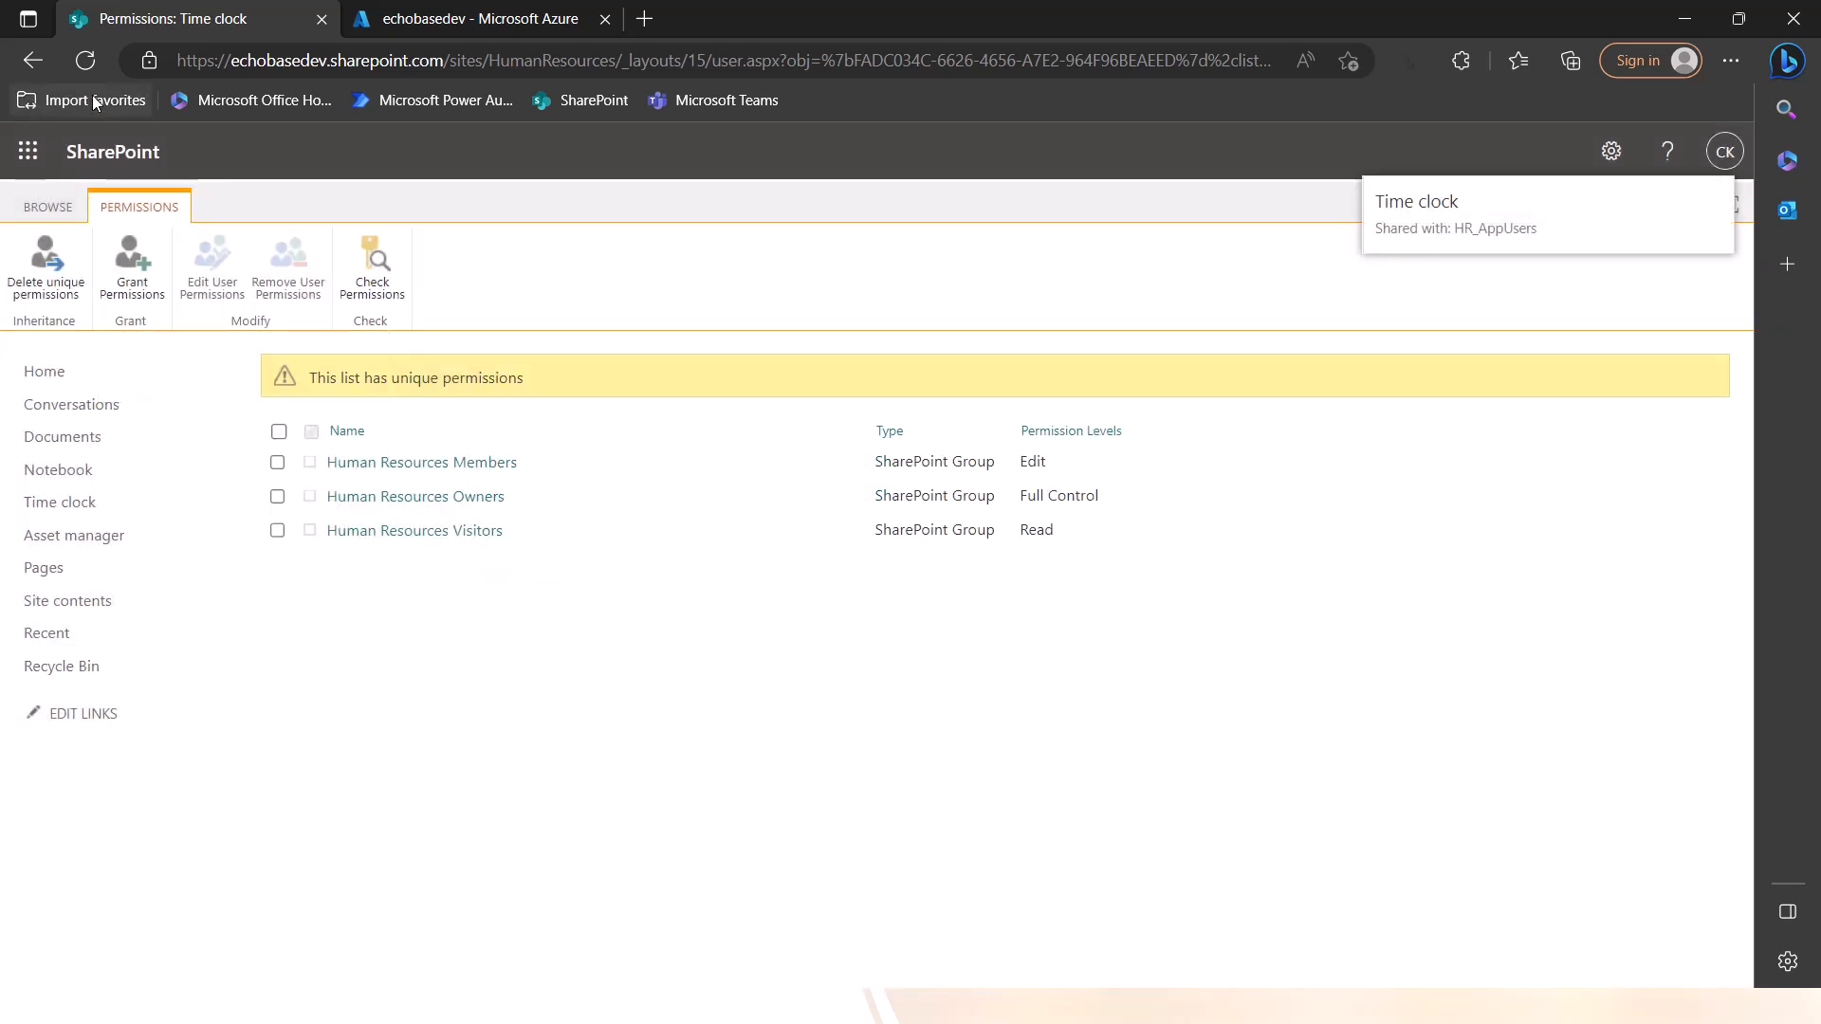
pyautogui.click(94, 60)
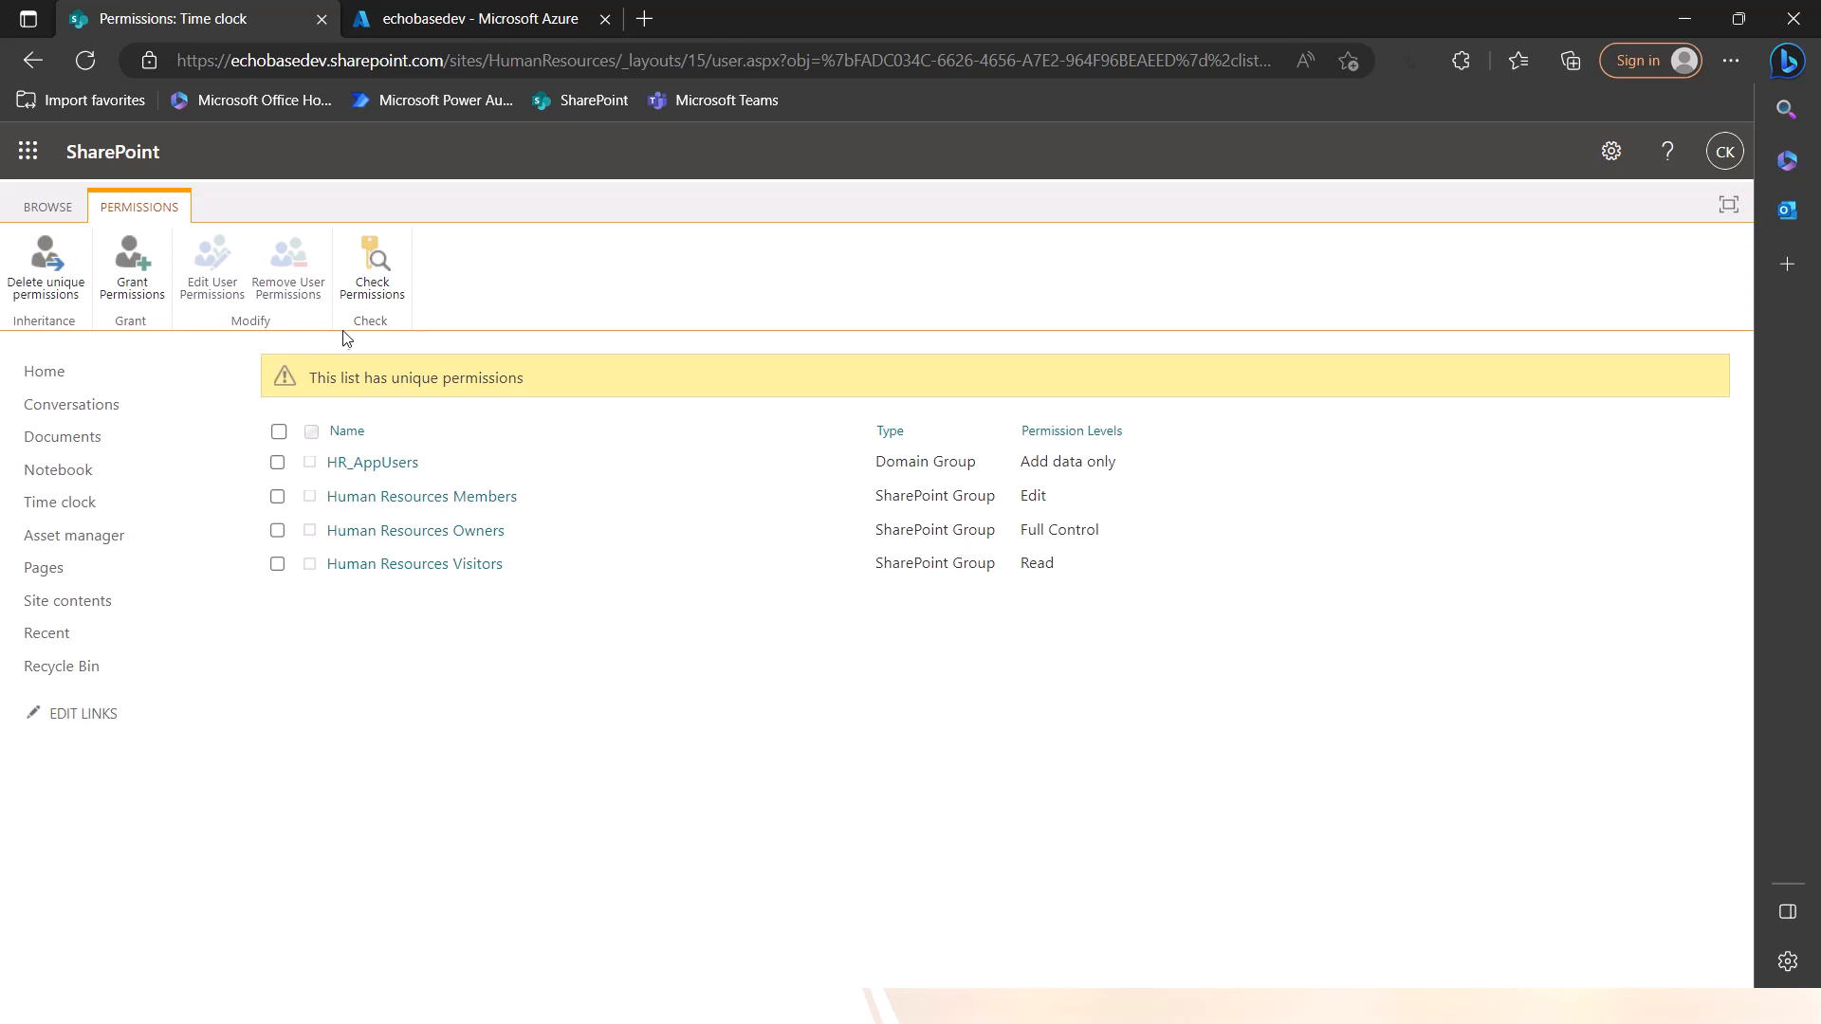
# Check the Time clock list permissions of one HR_AppUsers member by searching for the user's name, and close the check
pyautogui.click(372, 271)
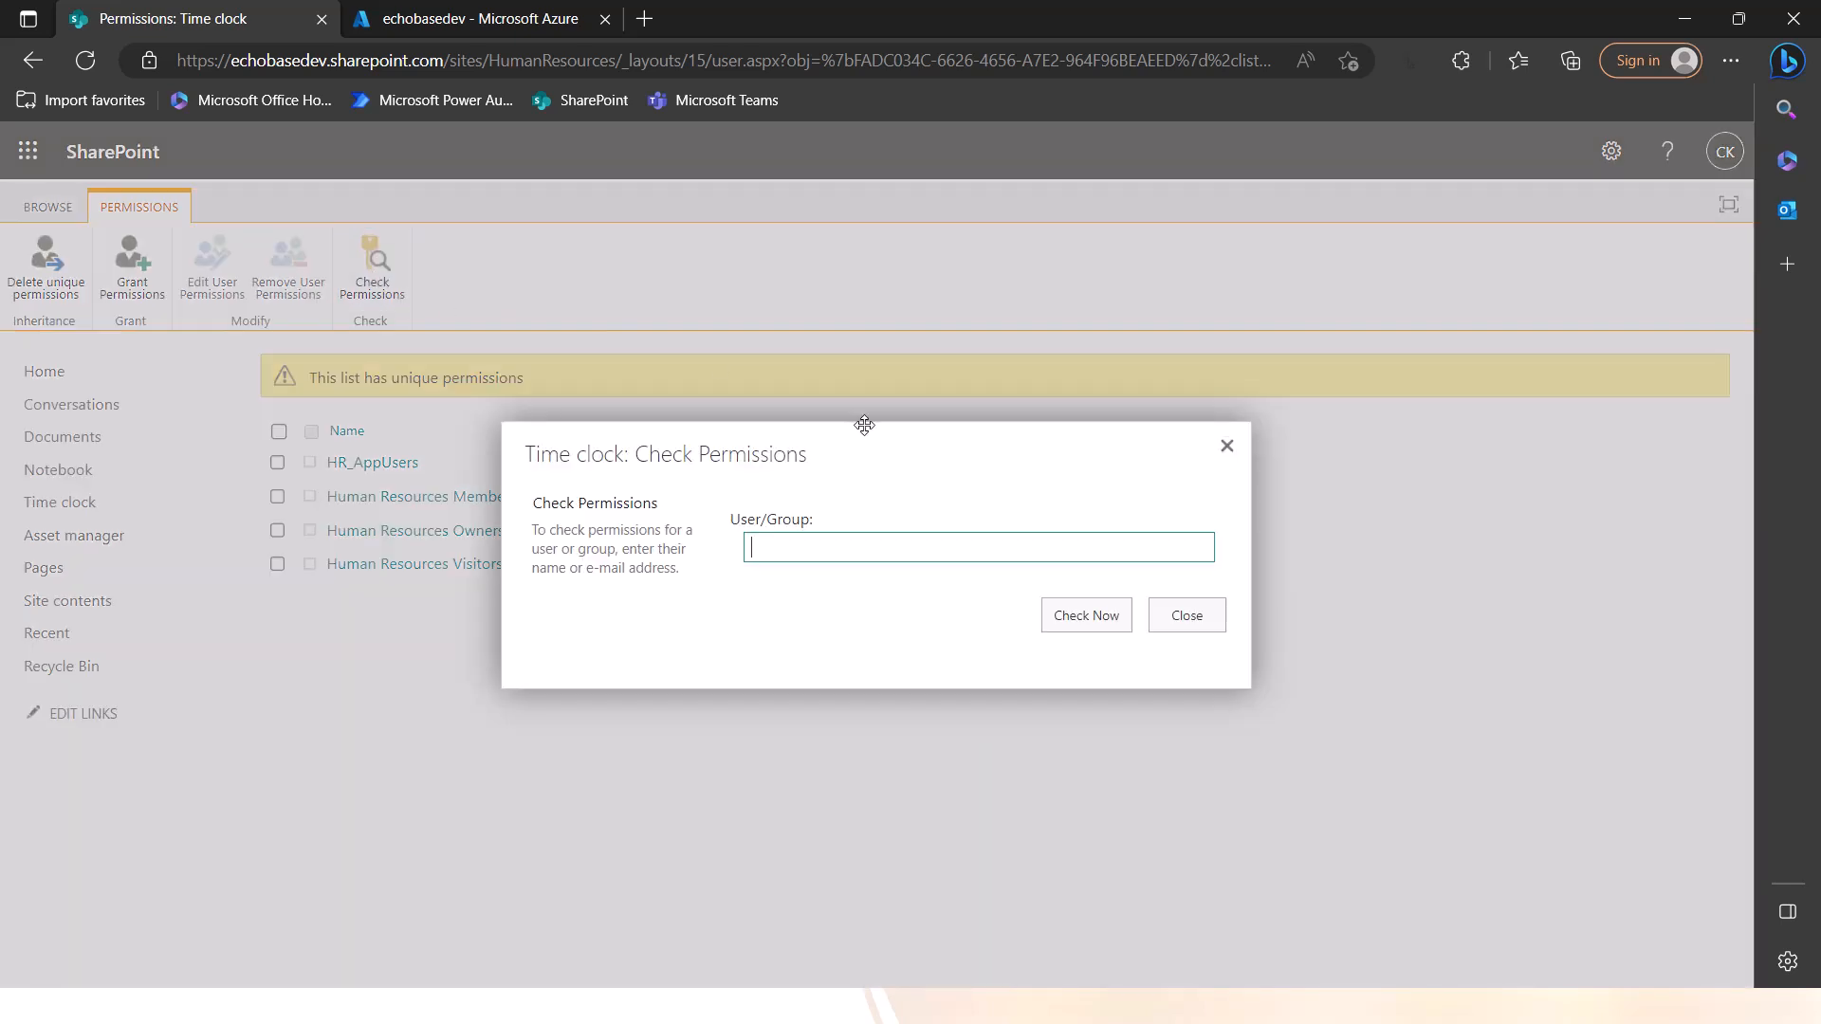
pyautogui.write('newki')
pyautogui.click(855, 594)
pyautogui.click(1047, 641)
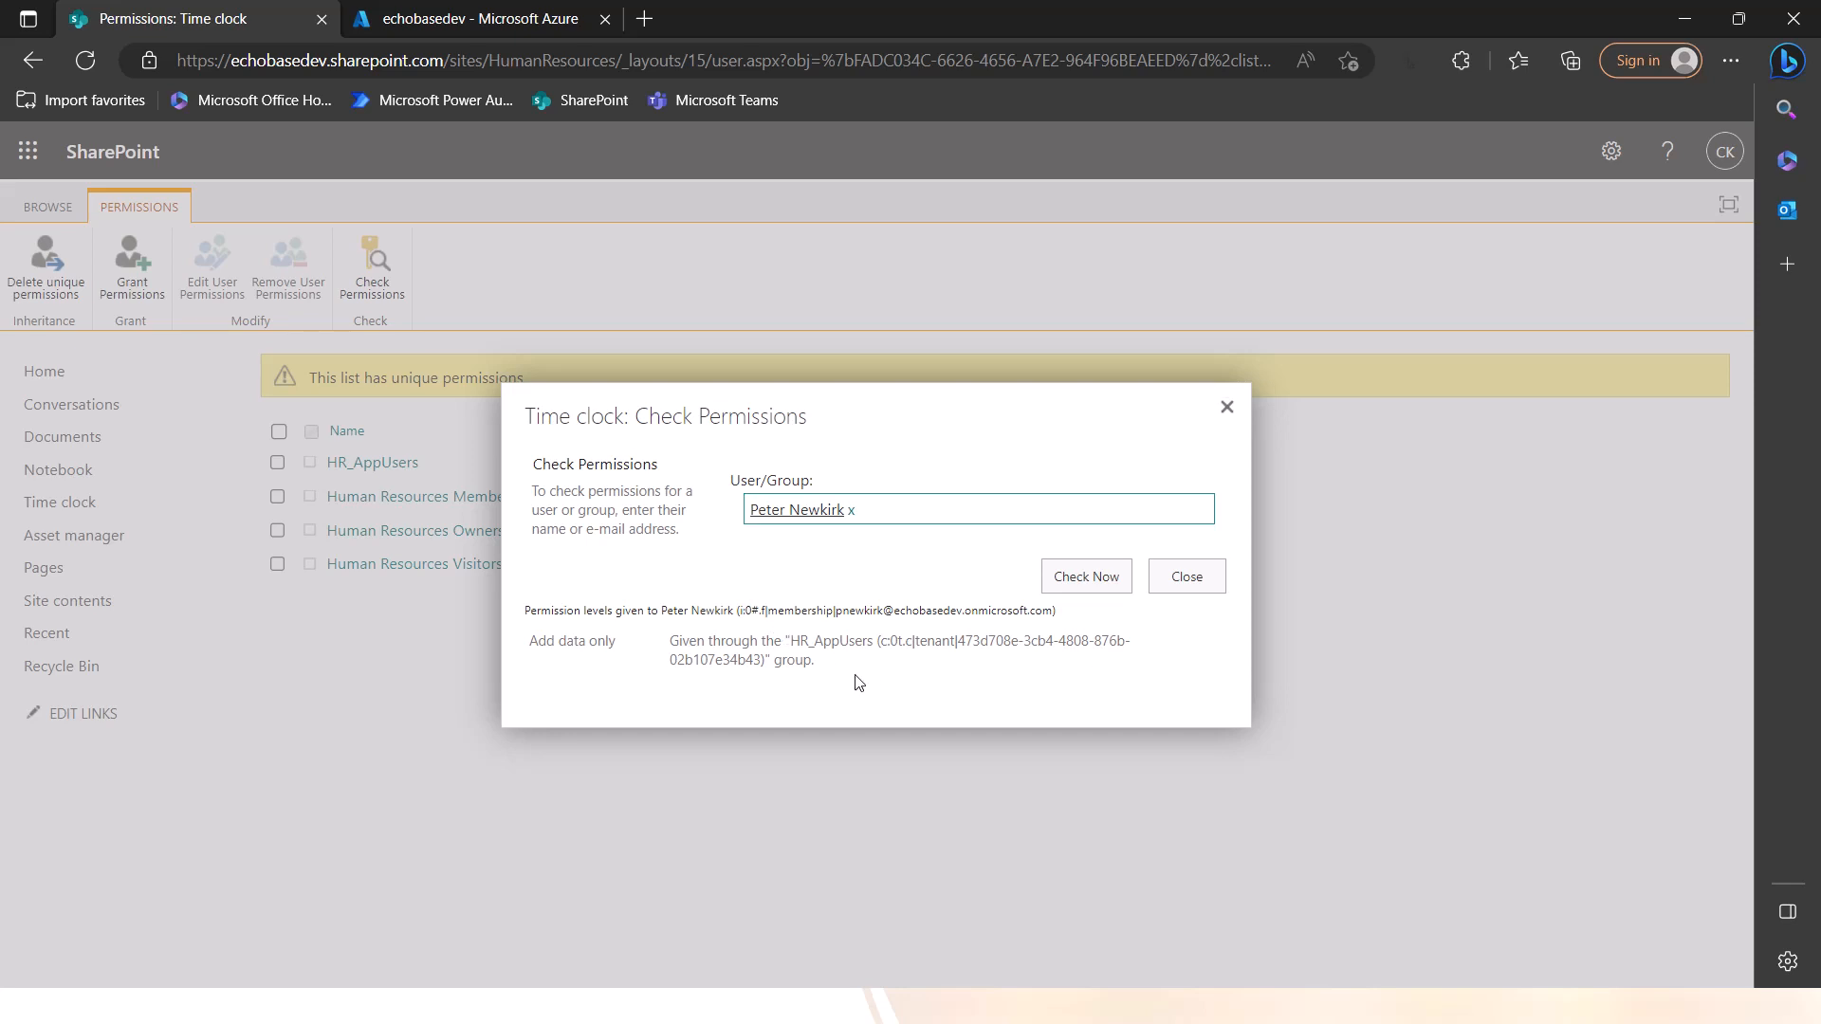
pyautogui.click(1186, 577)
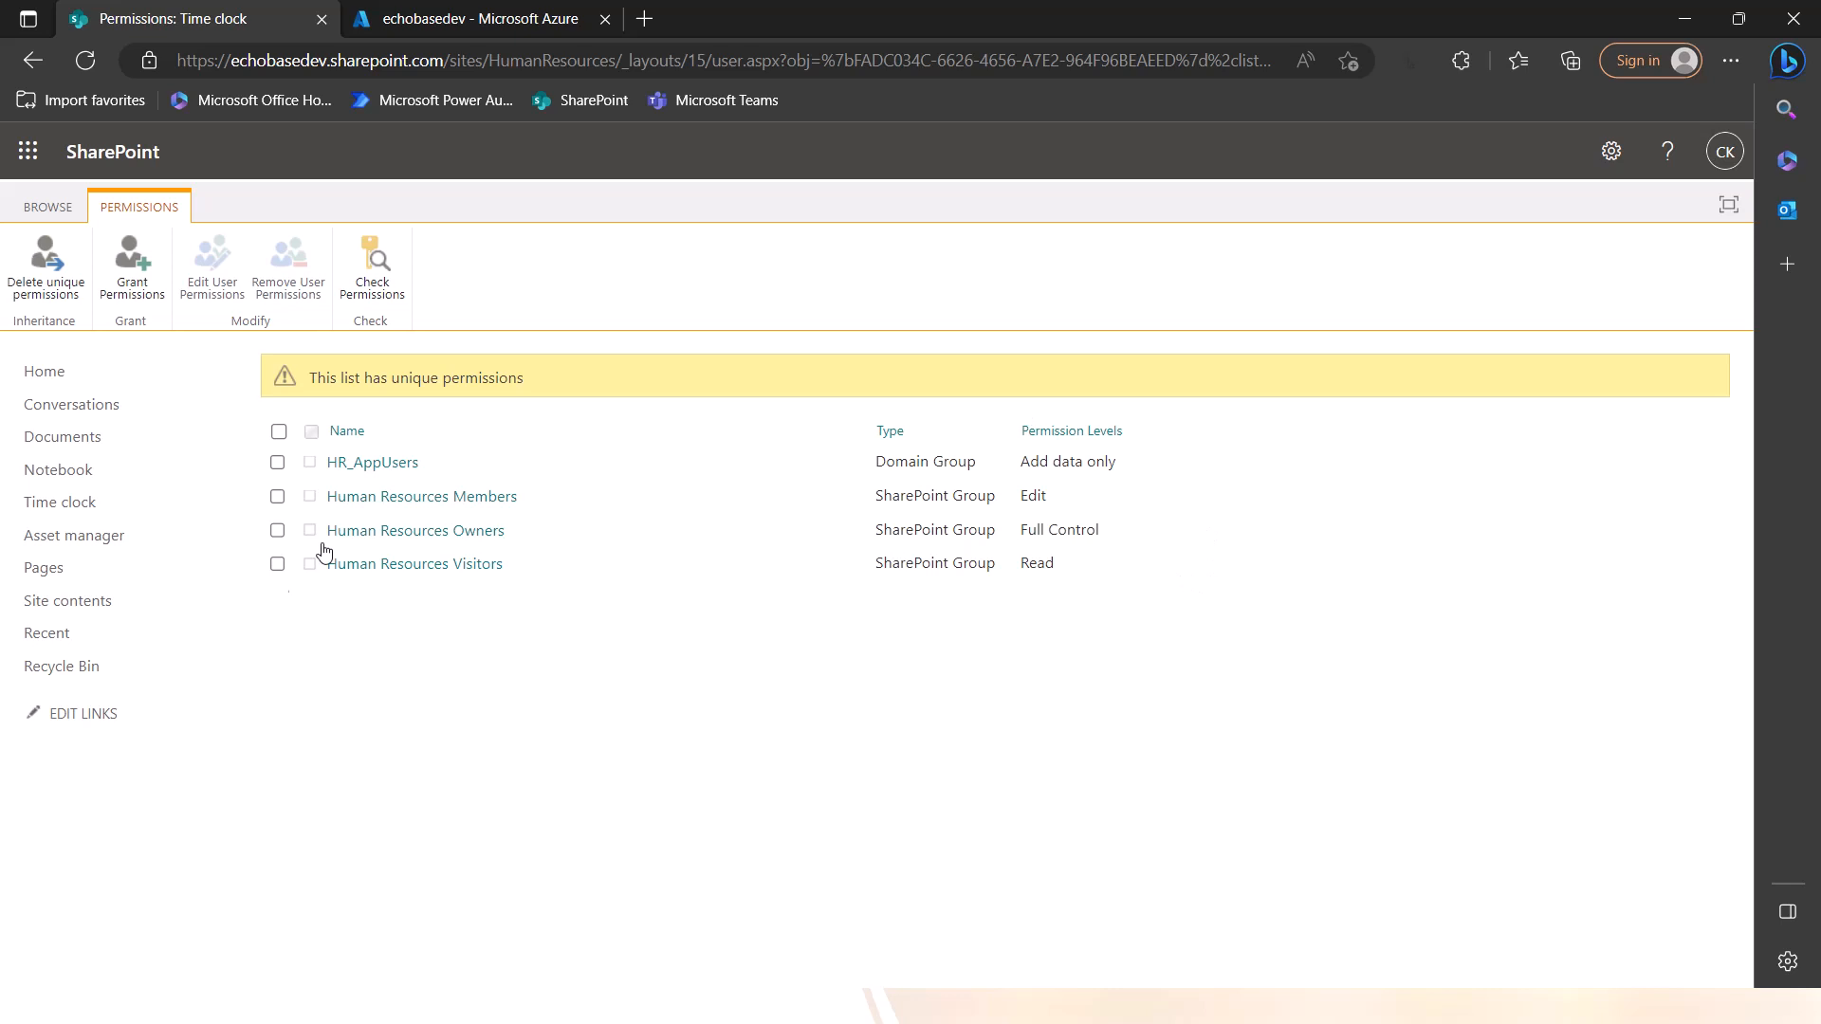